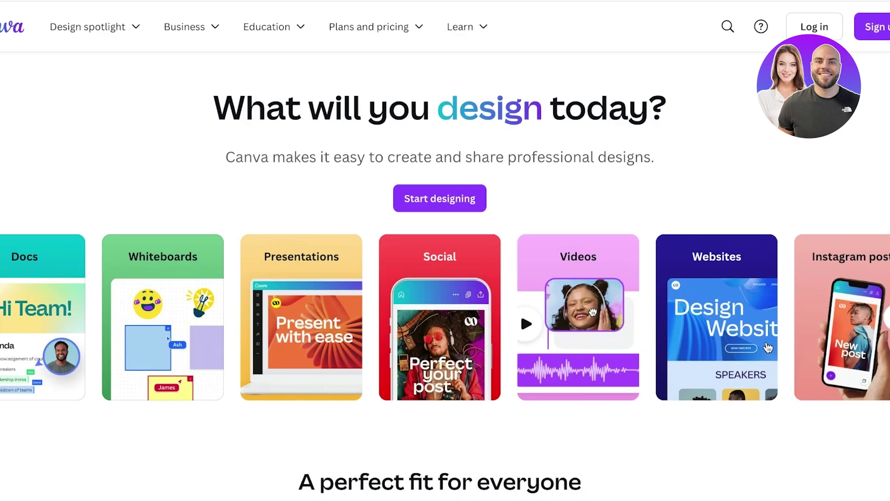
# Step: Open the Pro plan page from the pricing options and review its features
pyautogui.moveTo(377, 27)
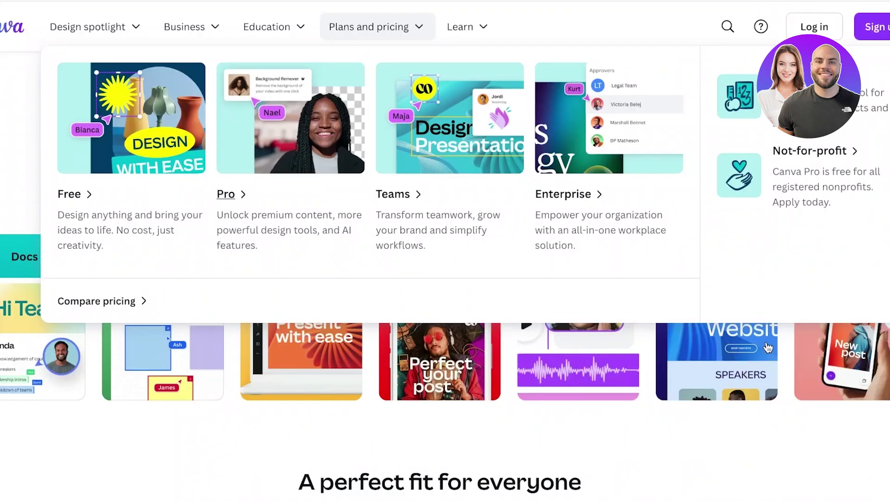
pyautogui.click(226, 194)
pyautogui.scroll(-2, 445, 251)
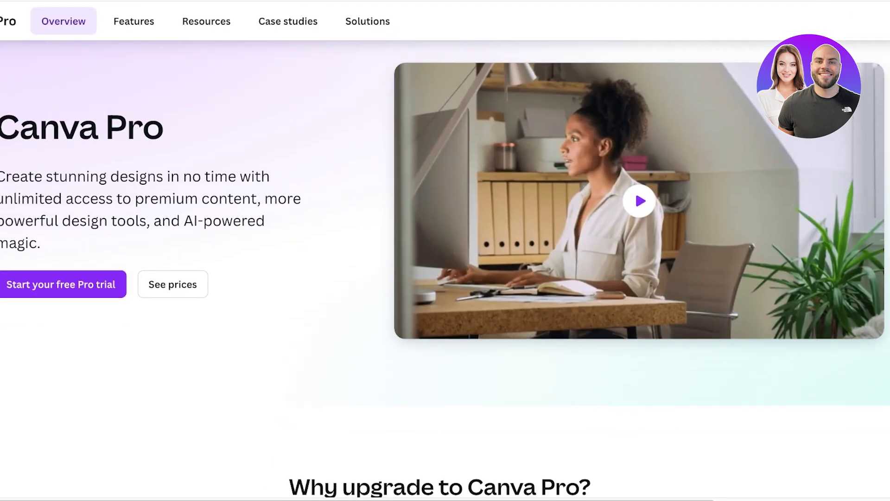
pyautogui.scroll(-10, 445, 251)
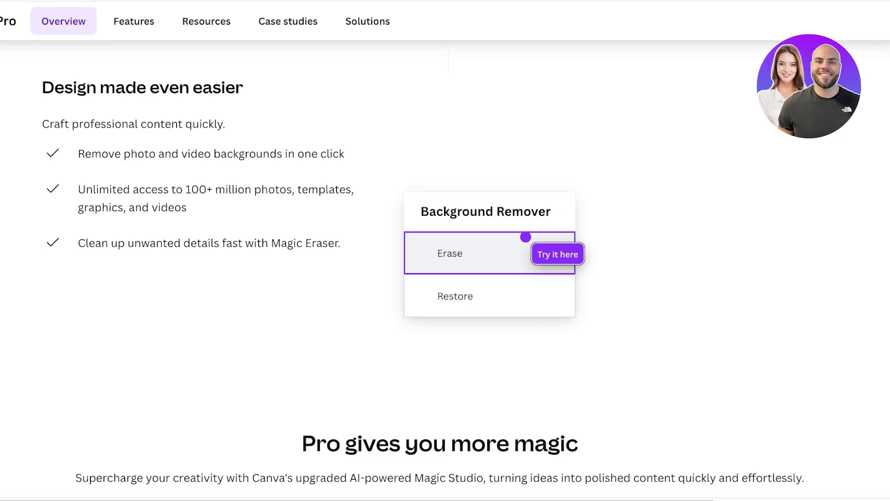
pyautogui.scroll(10, 445, 250)
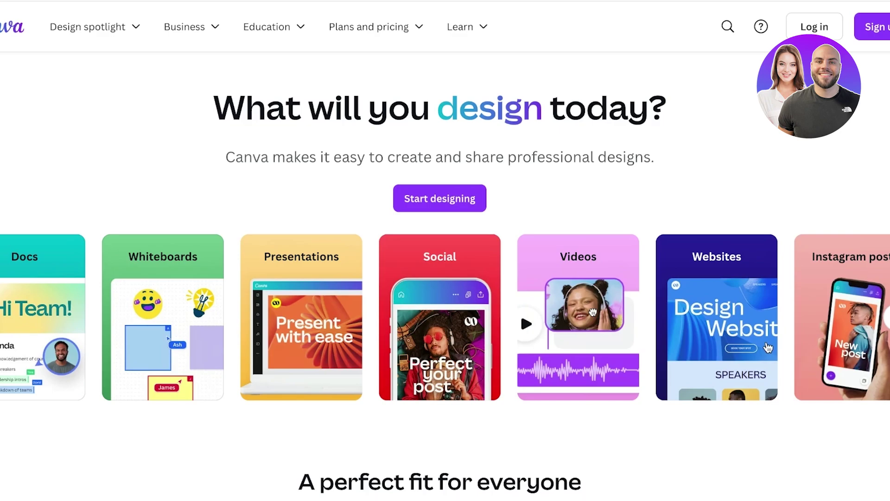
# Step: View the sign-up methods, including continuing with email, and sign in with the first saved account
pyautogui.click(876, 27)
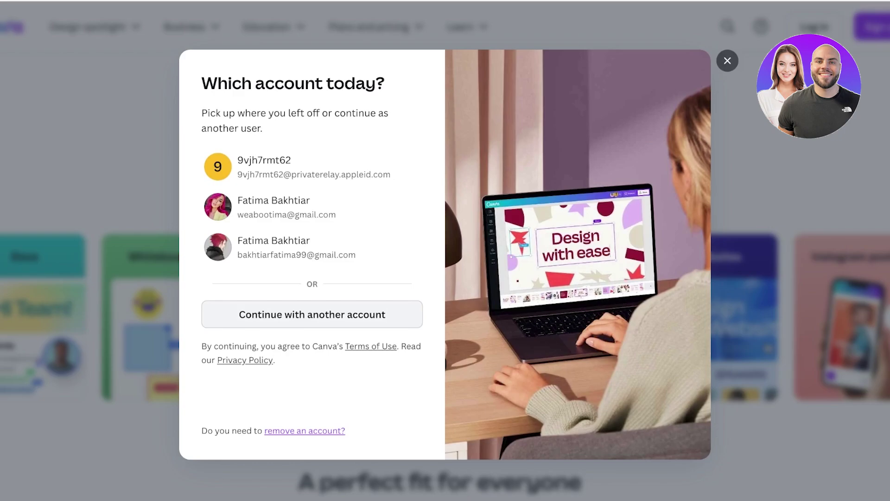
pyautogui.click(312, 314)
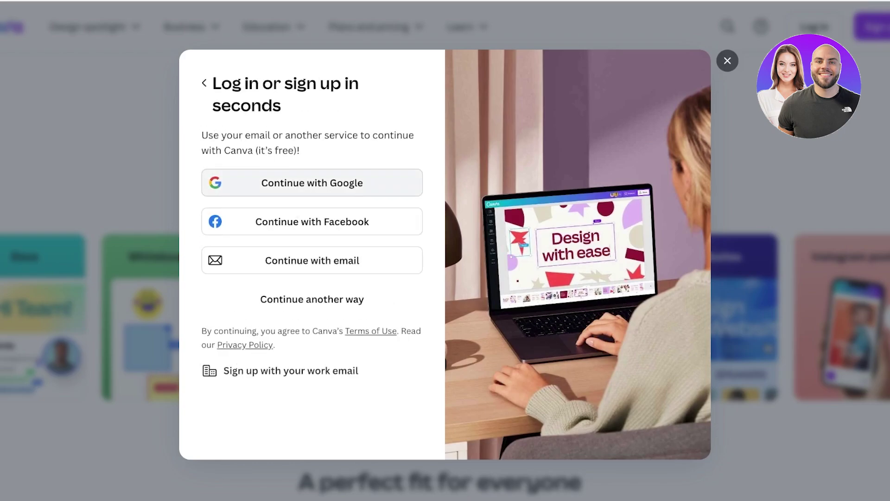
pyautogui.click(312, 260)
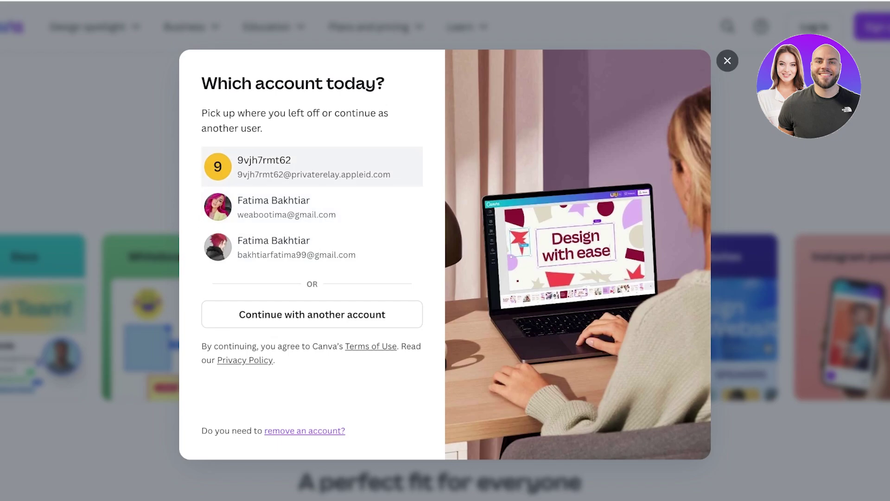
pyautogui.click(312, 166)
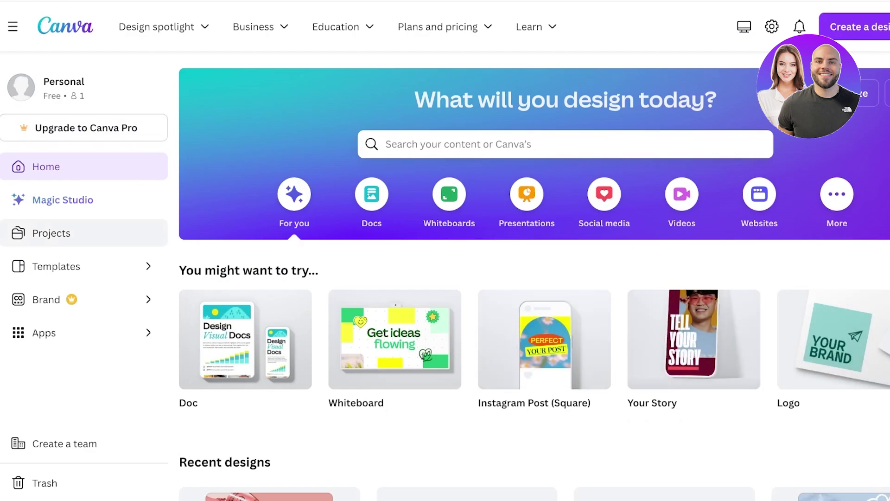
# Step: Look at the Apps page and the account options, and return to the home page
pyautogui.click(55, 332)
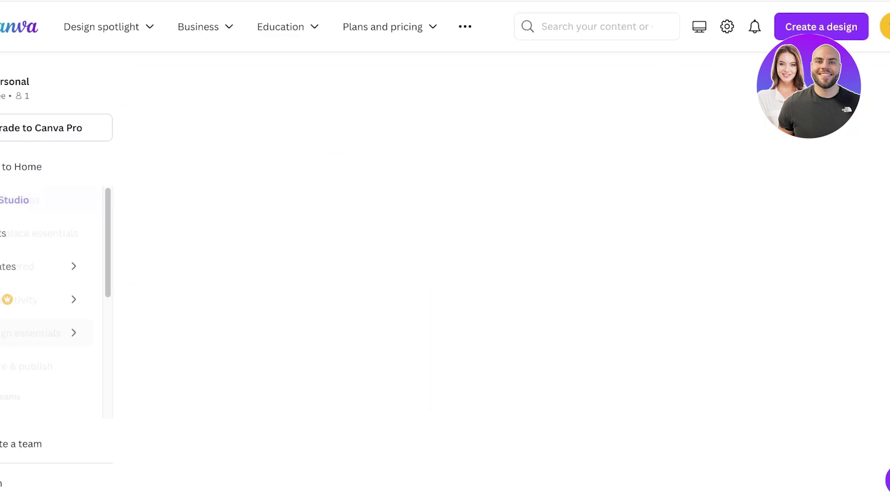
pyautogui.click(867, 27)
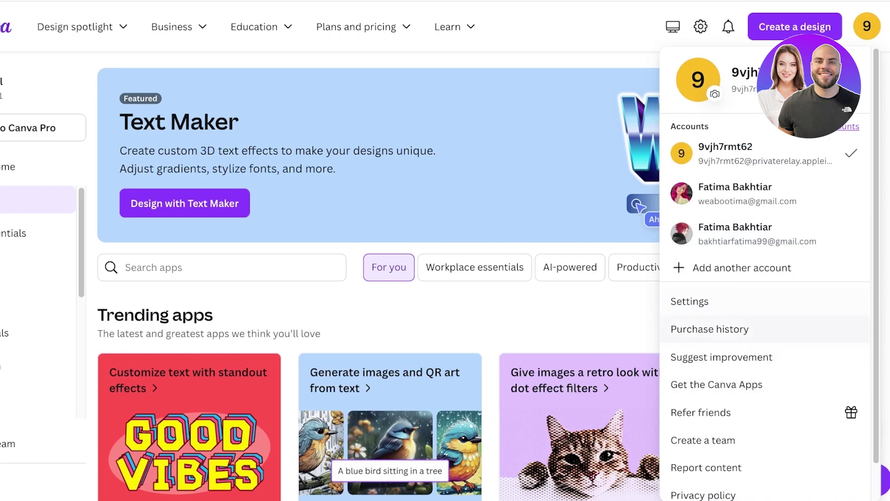
pyautogui.press('Escape')
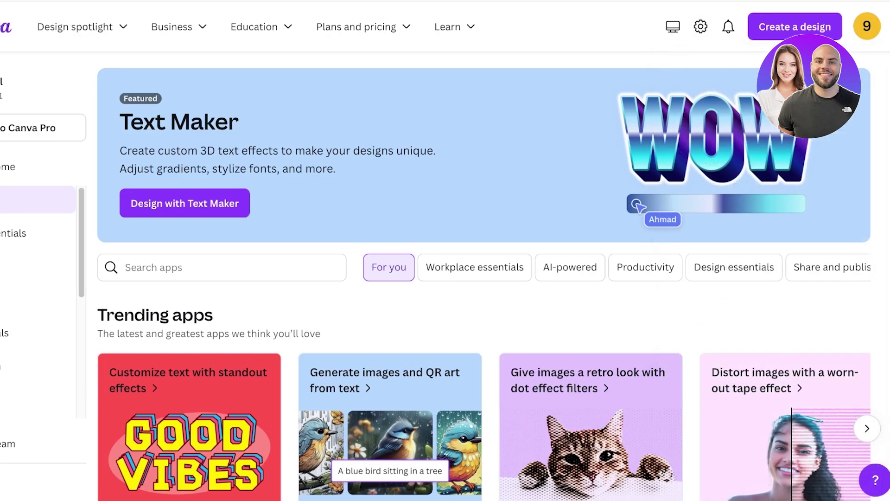
pyautogui.click(7, 166)
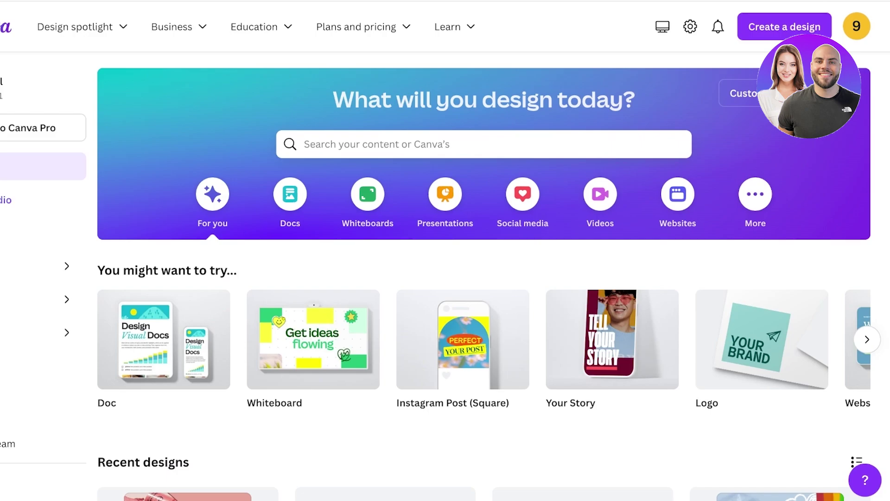
# Step: Browse the additional design types and their templates, from infographics to book covers, and return to the For you suggestions
pyautogui.scroll(-3, 490, 276)
pyautogui.scroll(3, 490, 275)
pyautogui.click(755, 195)
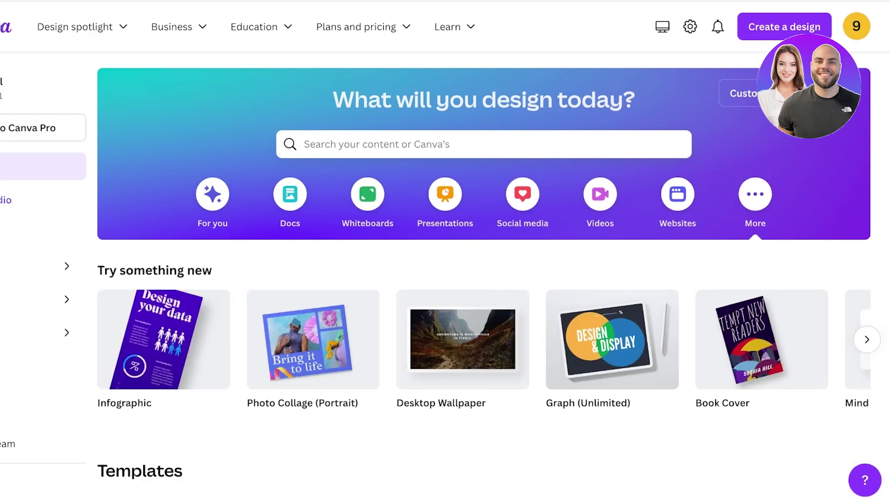
pyautogui.scroll(-10, 489, 275)
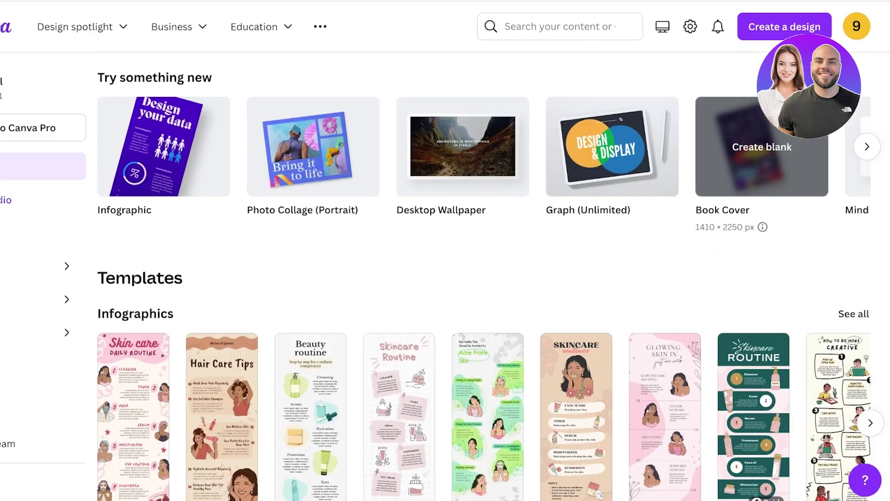
pyautogui.scroll(-3, 491, 276)
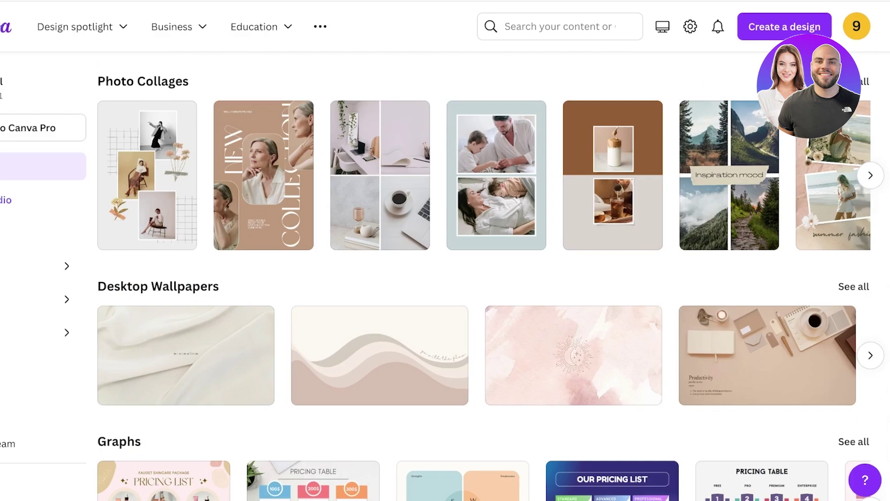
pyautogui.scroll(-2, 491, 275)
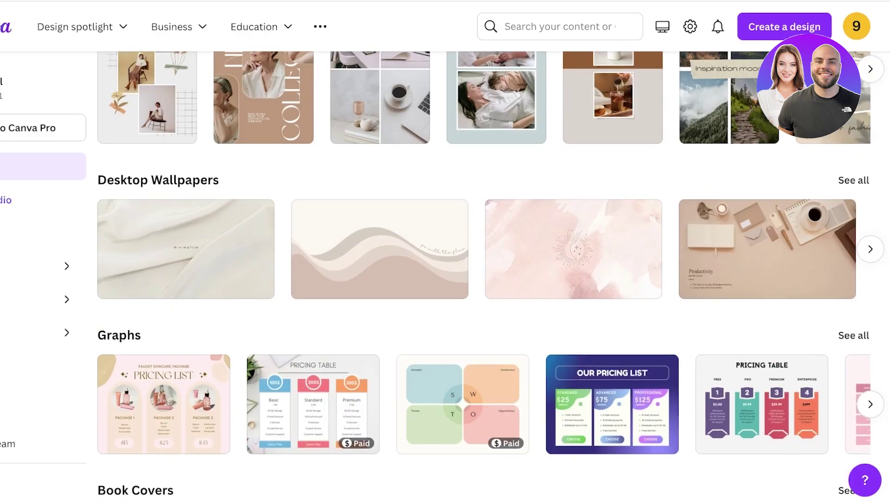
pyautogui.scroll(-3, 491, 275)
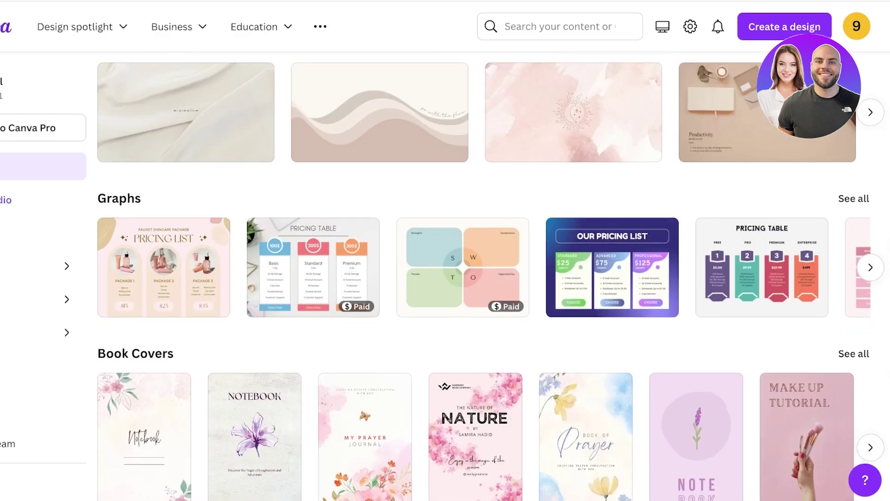
pyautogui.scroll(-2, 491, 275)
pyautogui.scroll(15, 491, 275)
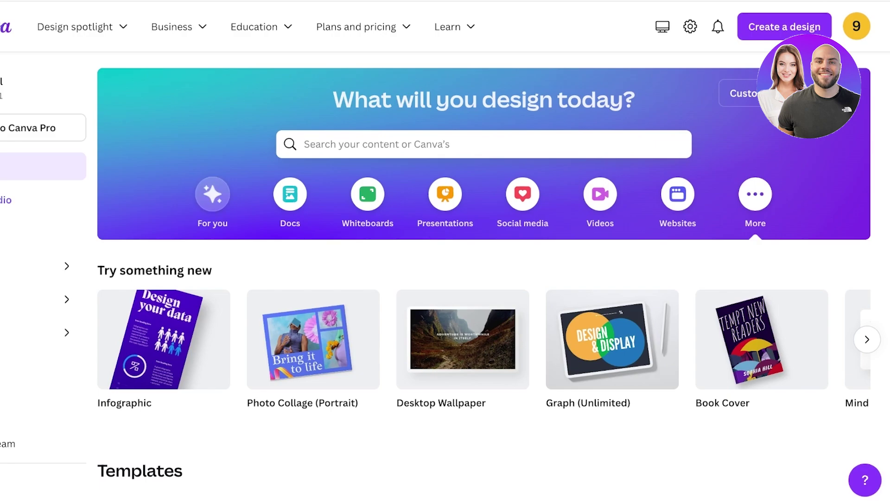
pyautogui.click(212, 194)
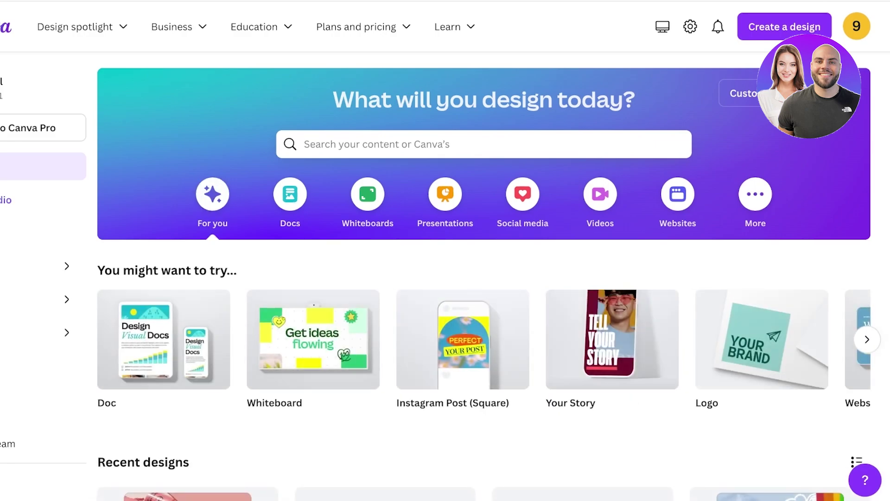
# Step: Search the templates for "poster" and browse the poster designs
pyautogui.click(376, 145)
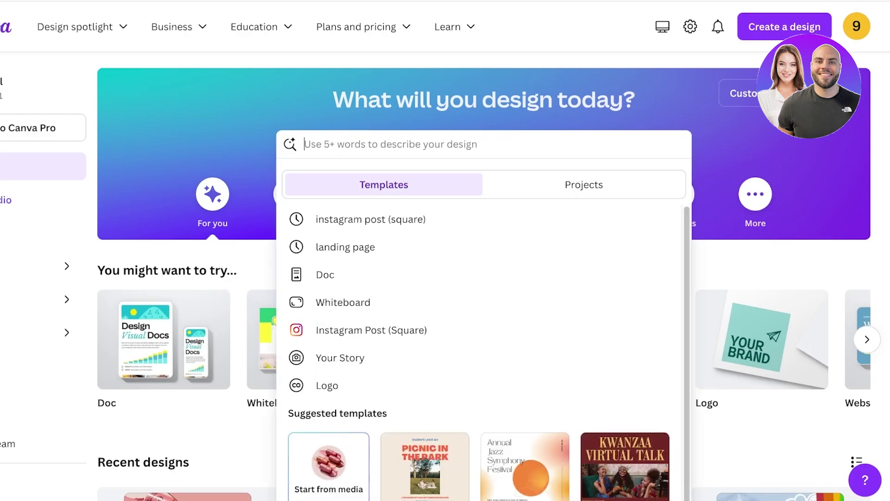
pyautogui.write('poster')
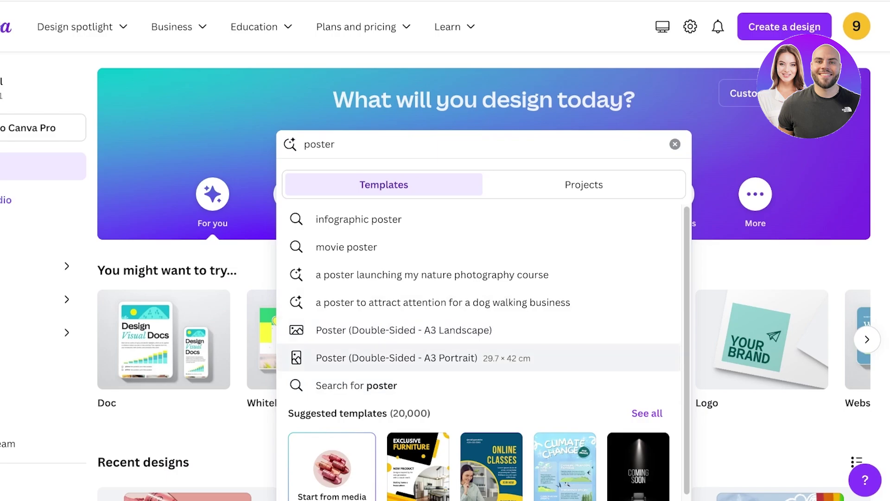
pyautogui.press('Return')
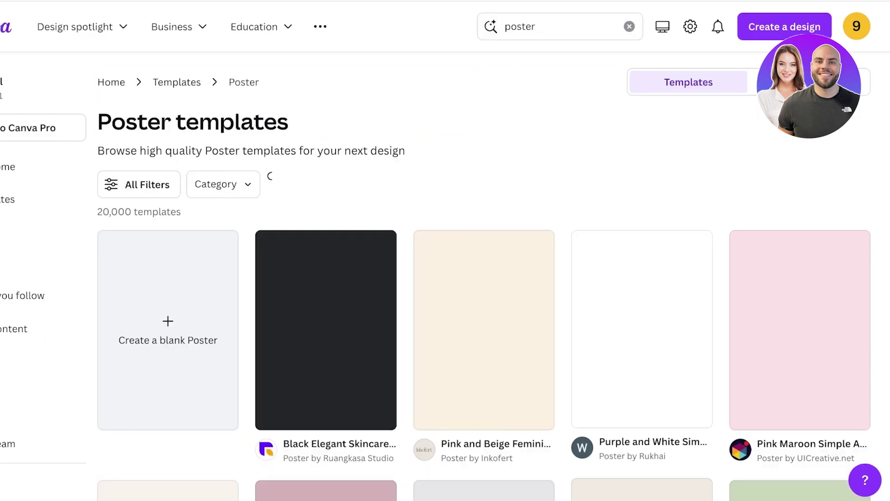
pyautogui.scroll(-6, 642, 278)
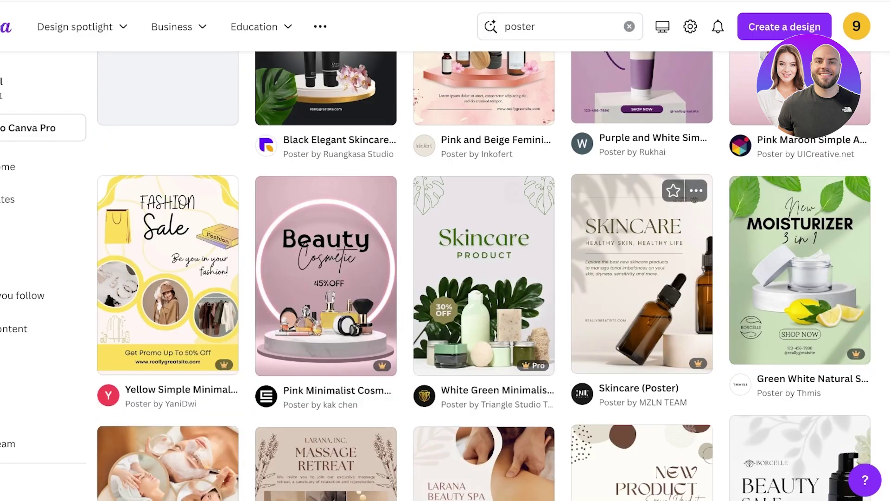
pyautogui.scroll(-7, 642, 278)
pyautogui.scroll(14, 642, 278)
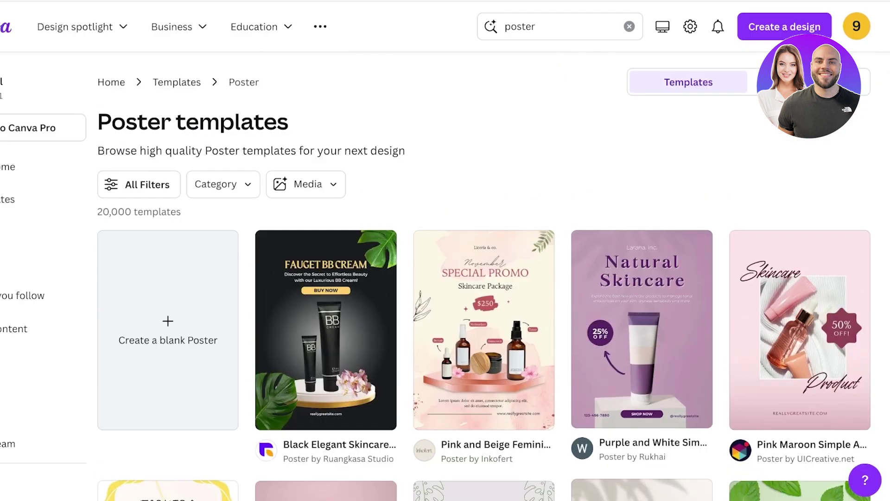
# Step: Open the general Templates page and look through its categories and ready-to-teach lessons
pyautogui.click(177, 82)
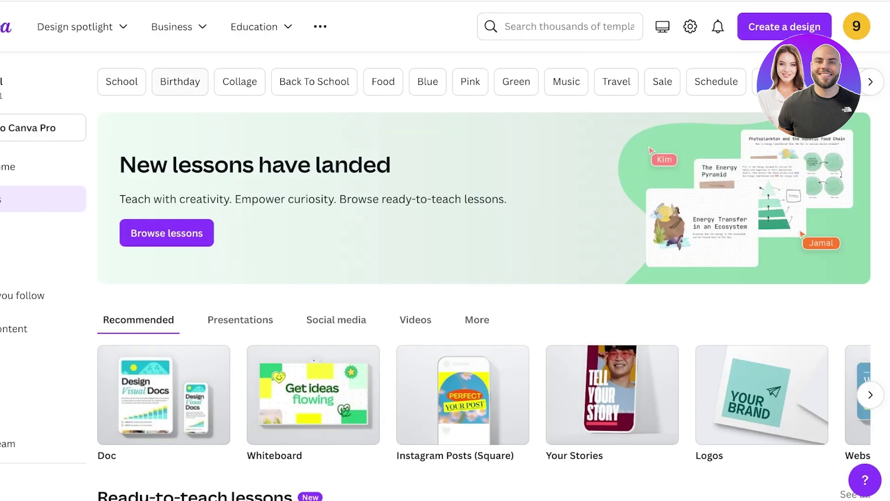
pyautogui.scroll(-4, 180, 82)
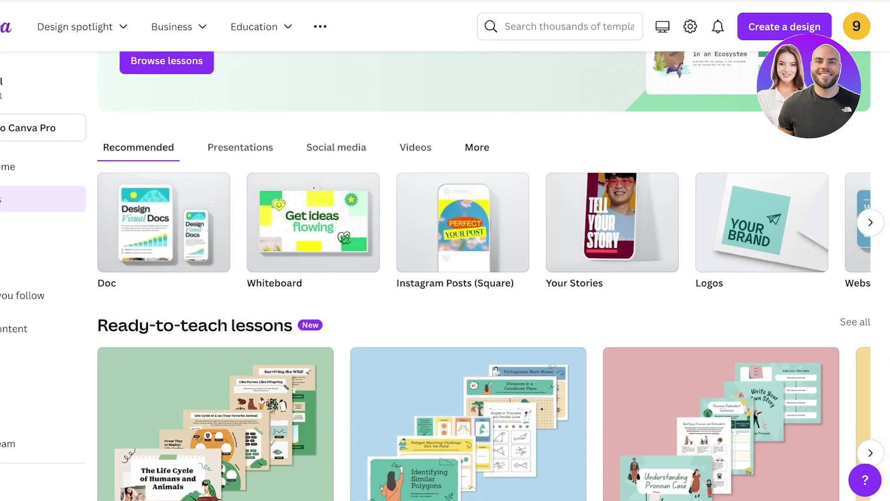
pyautogui.scroll(4, 491, 277)
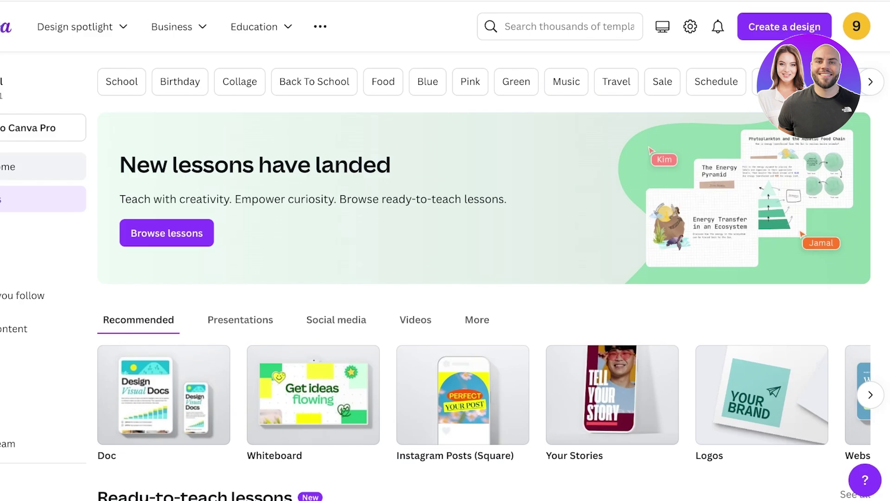
# Step: Return to the home page and replace the search text with "instagram" to see the suggested formats
pyautogui.click(7, 166)
pyautogui.click(394, 144)
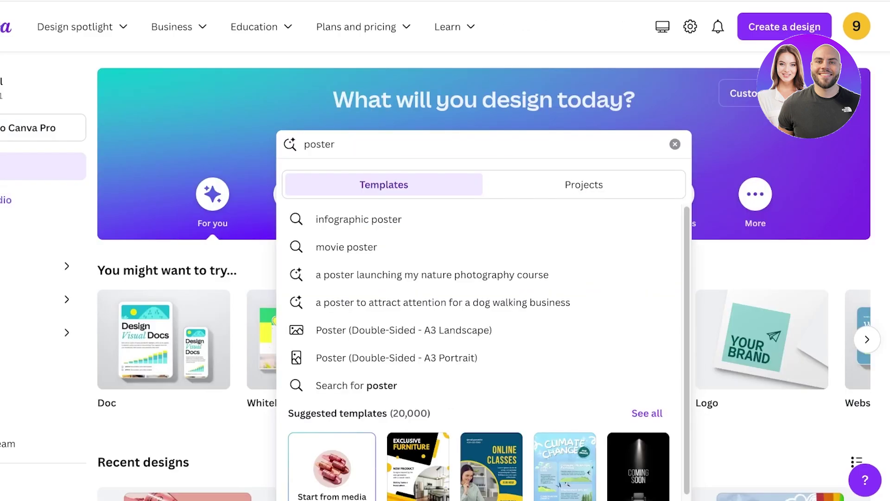
pyautogui.press('super+a')
pyautogui.press('BackSpace')
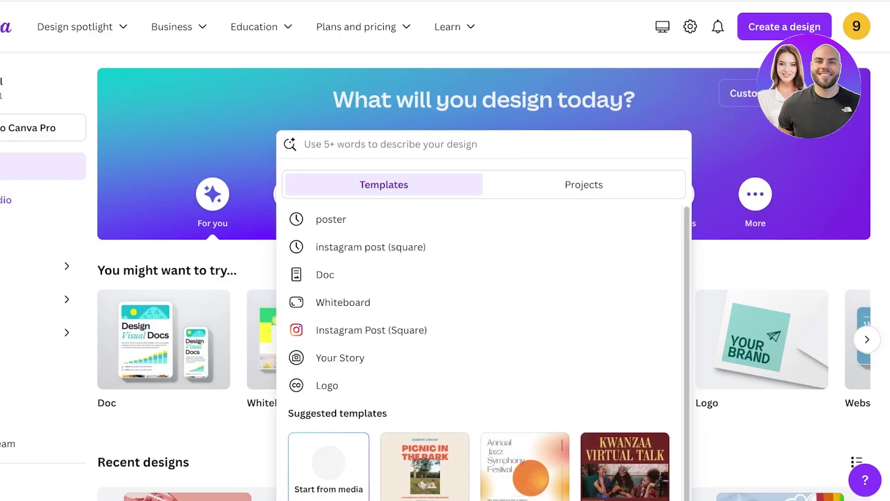
pyautogui.write('instagram')
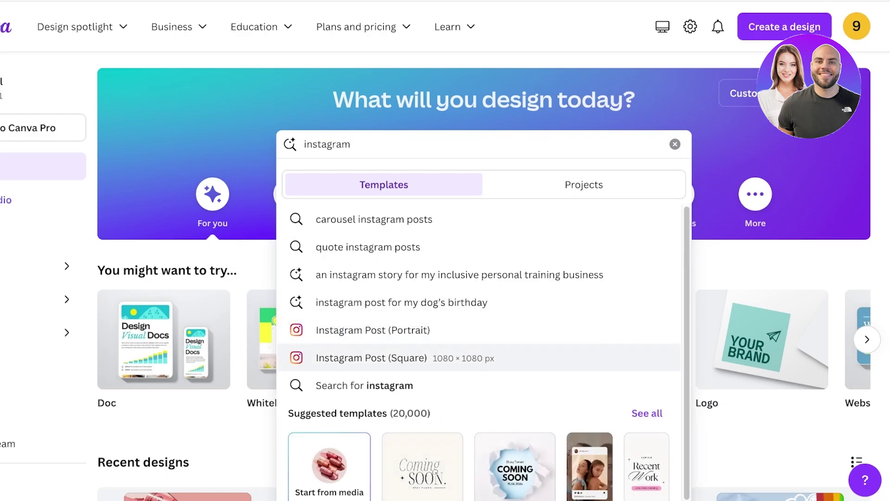
pyautogui.press('Up')
pyautogui.press('Down')
pyautogui.press('Escape')
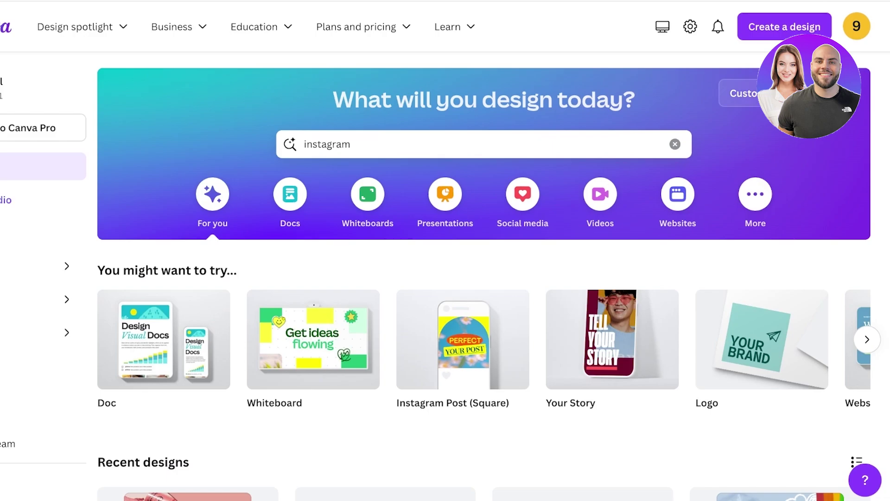
# Step: Open the custom size settings for a new design and set the units to inches
pyautogui.click(766, 93)
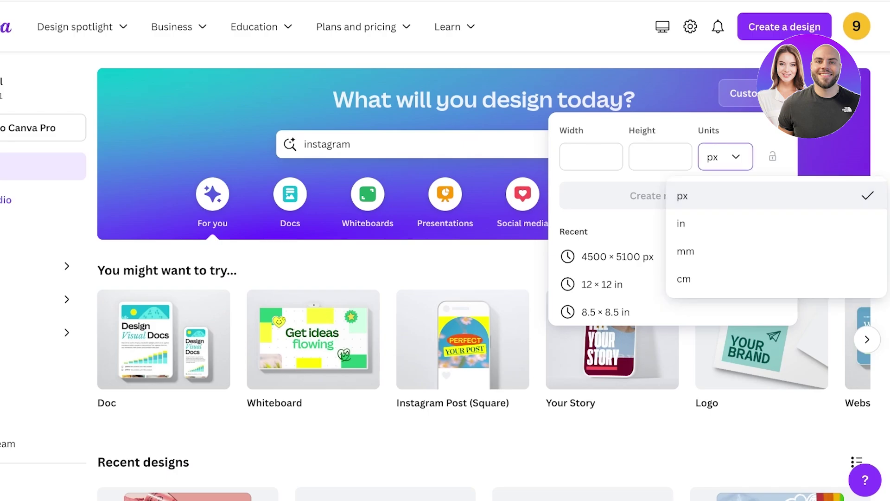
pyautogui.click(712, 223)
pyautogui.click(591, 156)
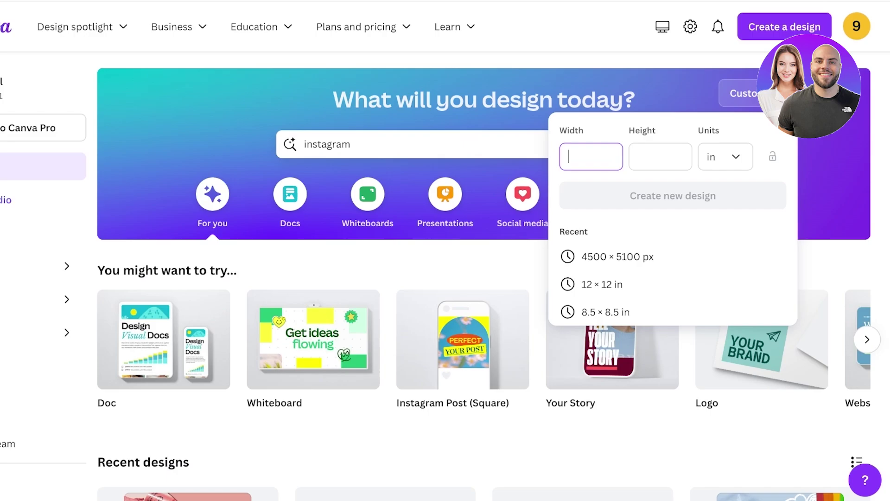
# Step: Choose the Instagram Post (Square) format from the search suggestions and browse its templates
pyautogui.click(399, 144)
pyautogui.click(394, 358)
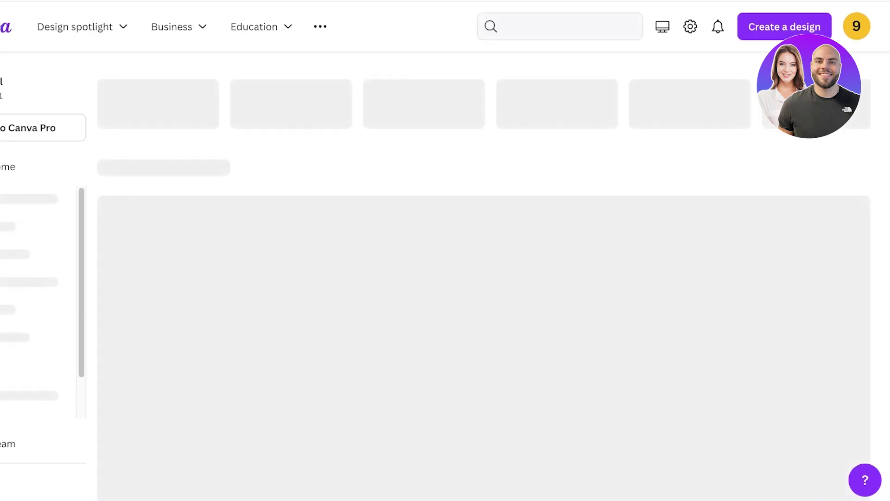
pyautogui.scroll(-3, 484, 278)
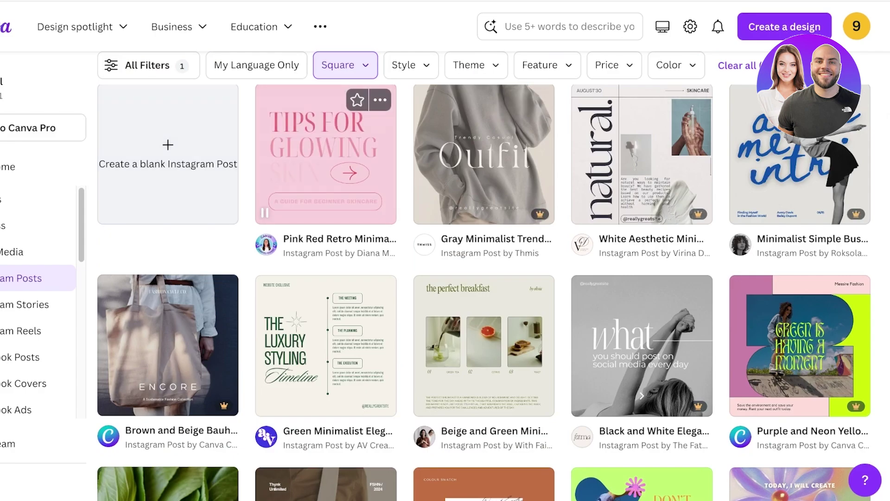
# Step: Find the black "Wonderful Possibilities Ahead" butterfly template among the square Instagram posts and open it for customizing
pyautogui.scroll(-2, 484, 292)
pyautogui.scroll(-5, 800, 209)
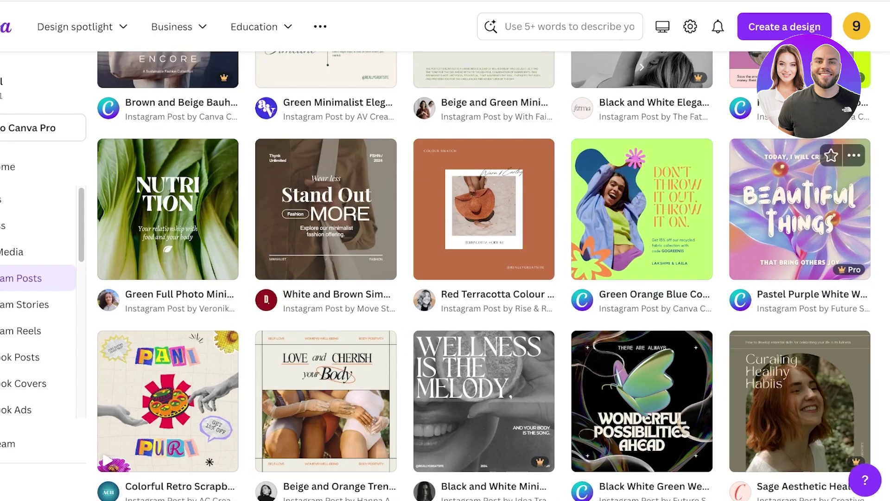
pyautogui.scroll(-4, 484, 275)
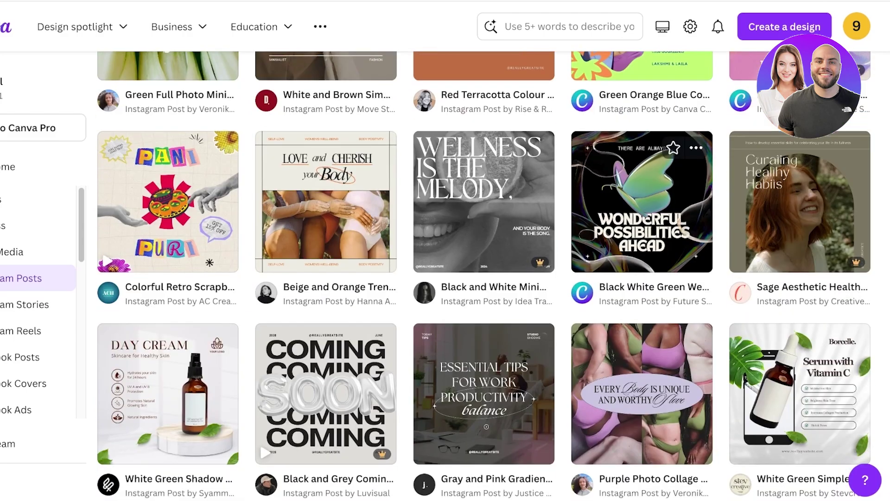
pyautogui.scroll(12, 168, 204)
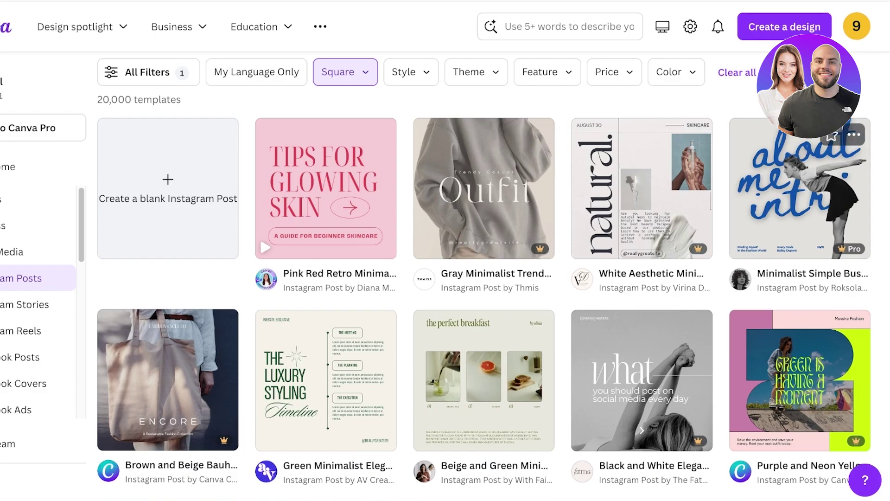
pyautogui.scroll(-8, 484, 276)
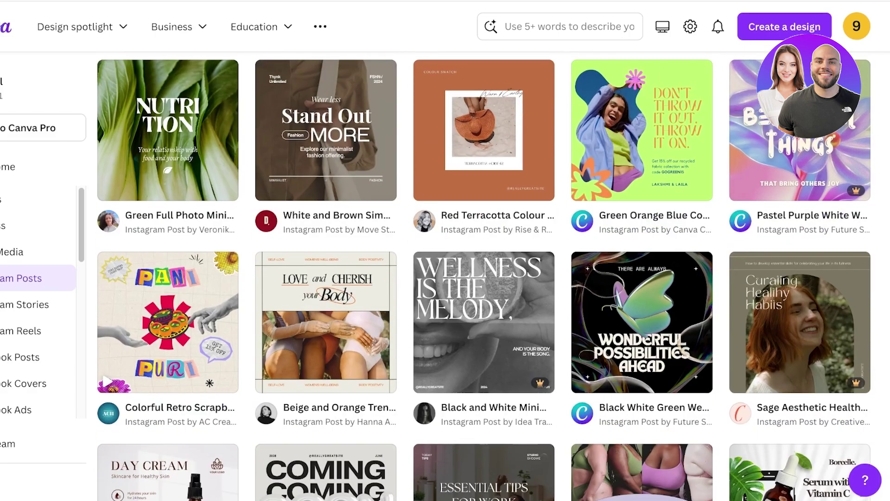
pyautogui.scroll(-5, 642, 302)
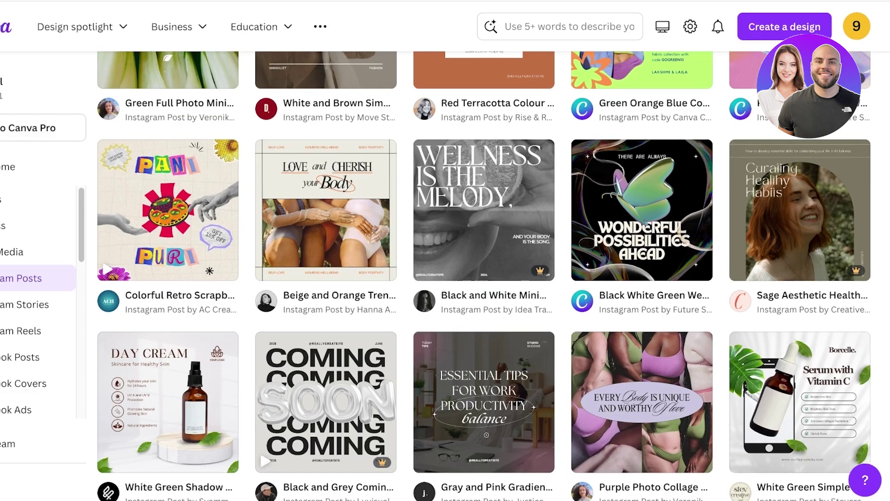
pyautogui.scroll(-4, 642, 325)
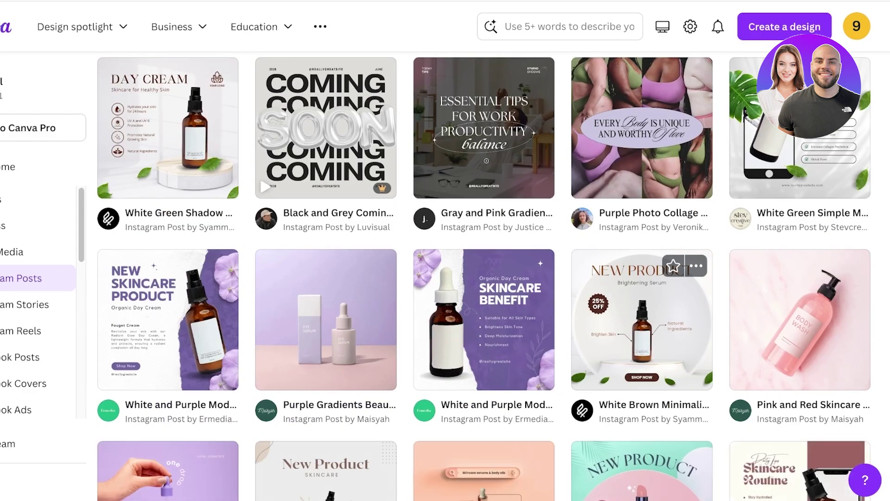
pyautogui.scroll(5, 642, 325)
pyautogui.scroll(1, 642, 232)
pyautogui.click(642, 208)
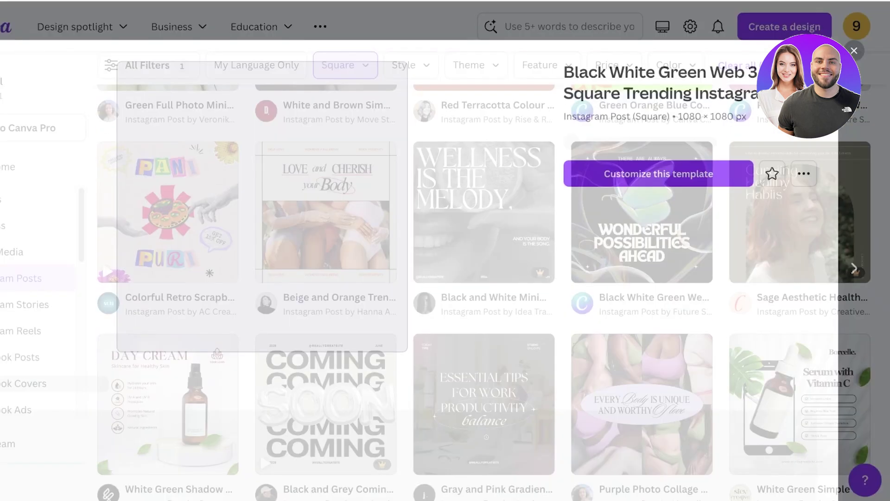
pyautogui.scroll(-1, 642, 209)
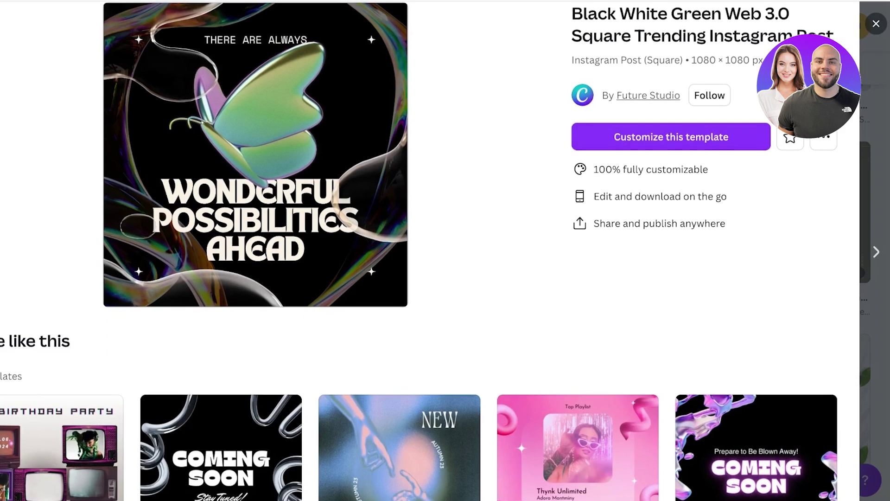
pyautogui.click(667, 138)
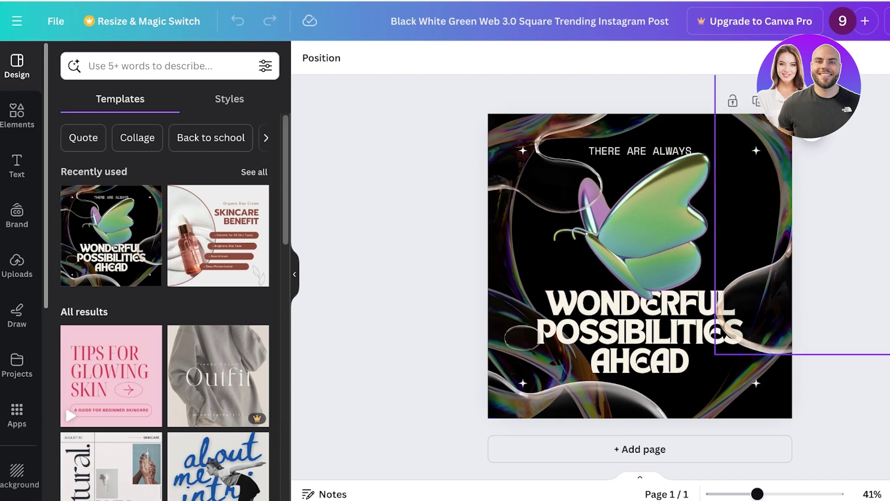
# Step: Move the transparent bubble graphic at the post's right edge slightly inward and downward, and deselect it
pyautogui.moveTo(760, 301); pyautogui.dragTo(747, 323)
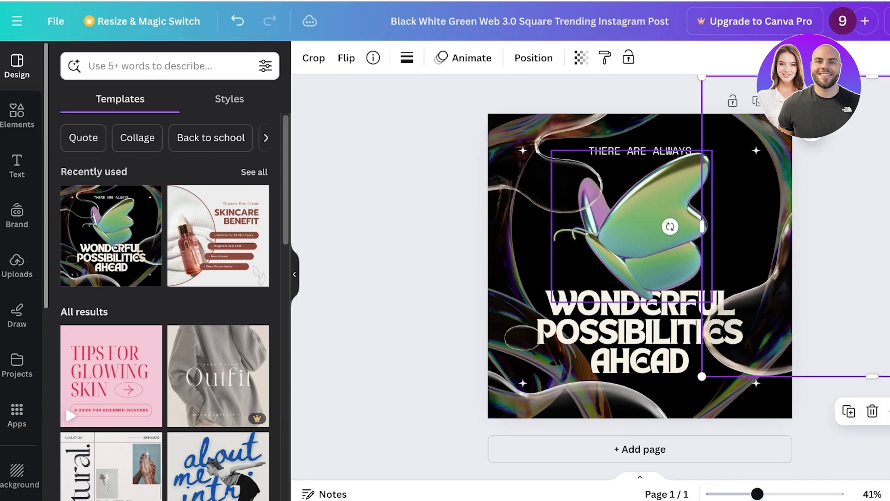
pyautogui.press('Escape')
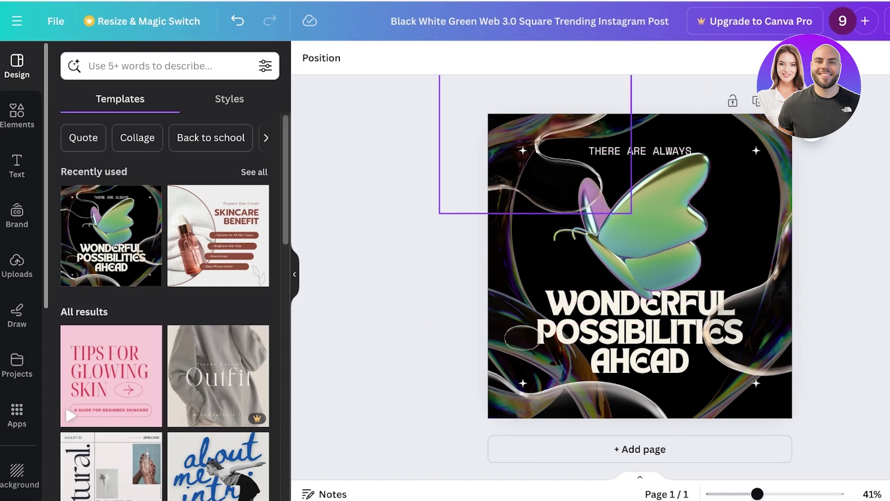
# Step: Open the image editing options for the butterfly and look through the Magic Studio tools, filters, effects and apps
pyautogui.click(649, 226)
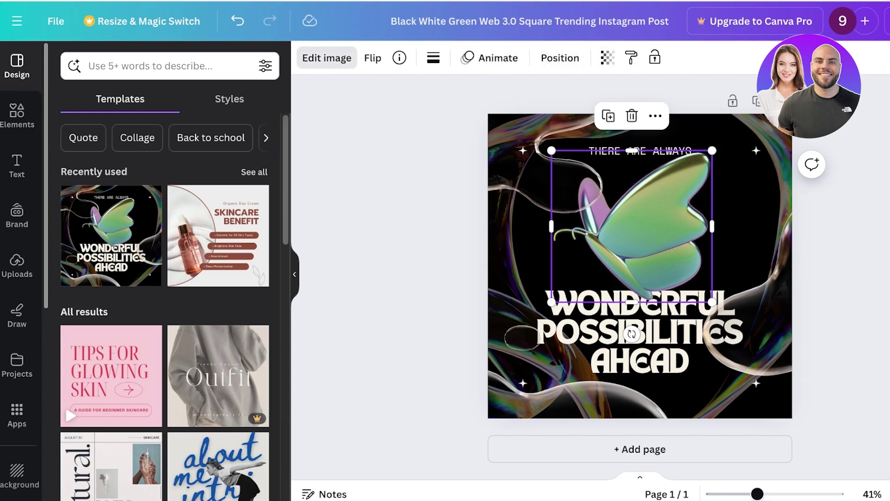
pyautogui.click(327, 58)
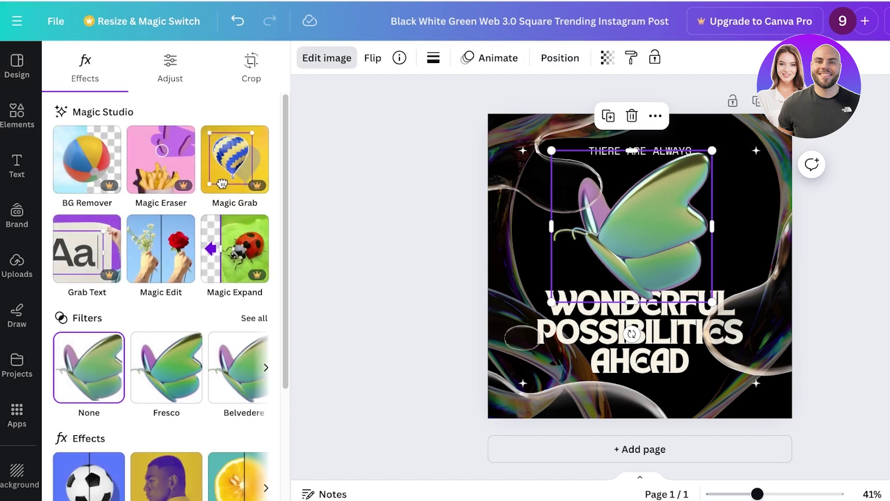
pyautogui.scroll(-2, 222, 184)
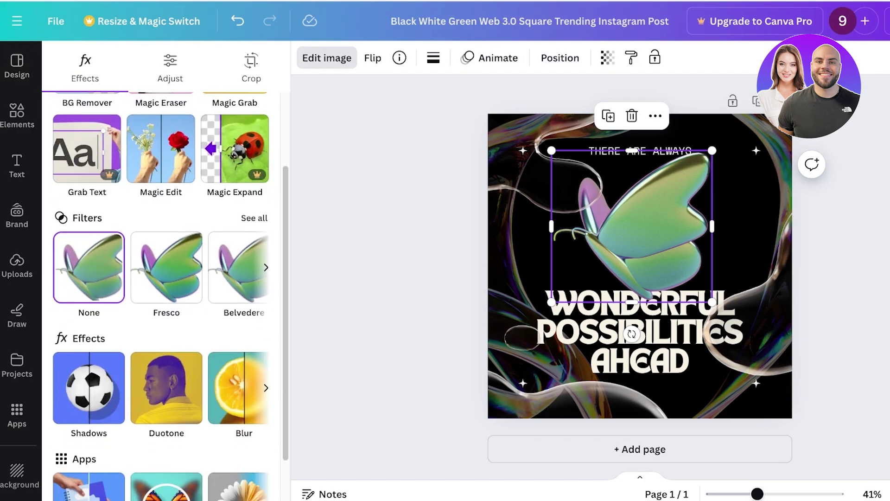
pyautogui.scroll(-1, 88, 325)
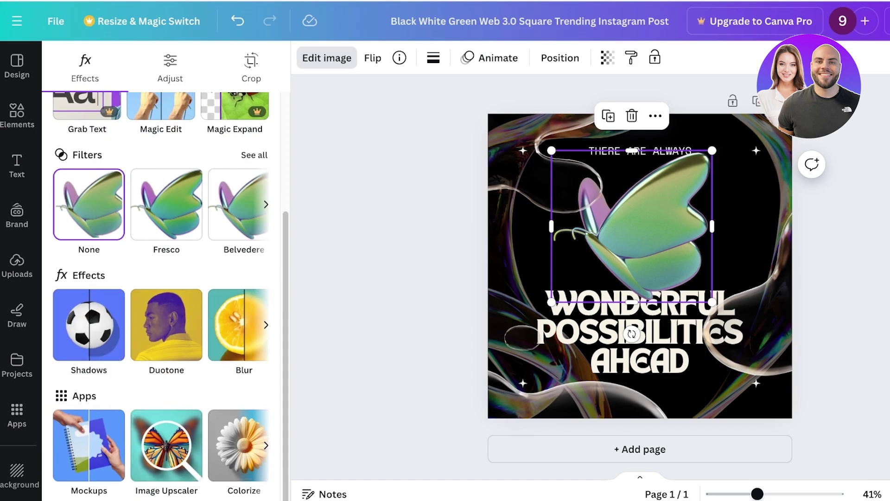
# Step: Flip the butterfly image horizontally and back, and vertically and back
pyautogui.click(373, 58)
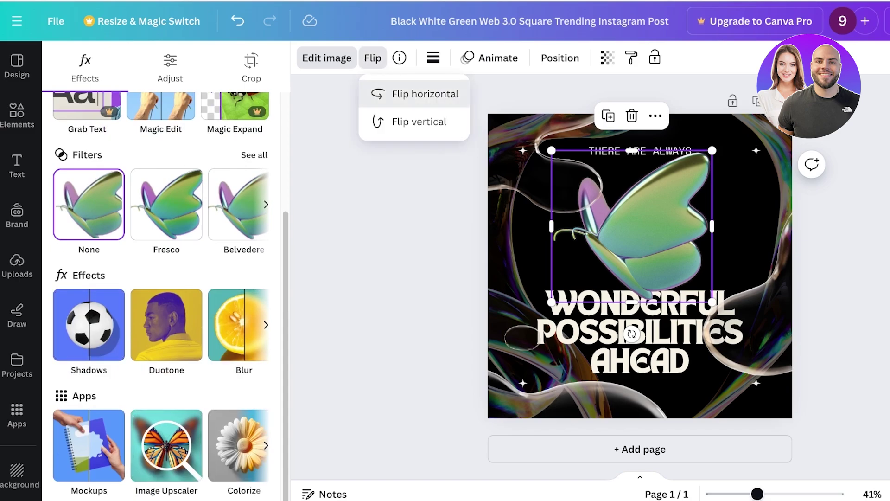
pyautogui.click(417, 94)
pyautogui.click(417, 94)
pyautogui.click(417, 122)
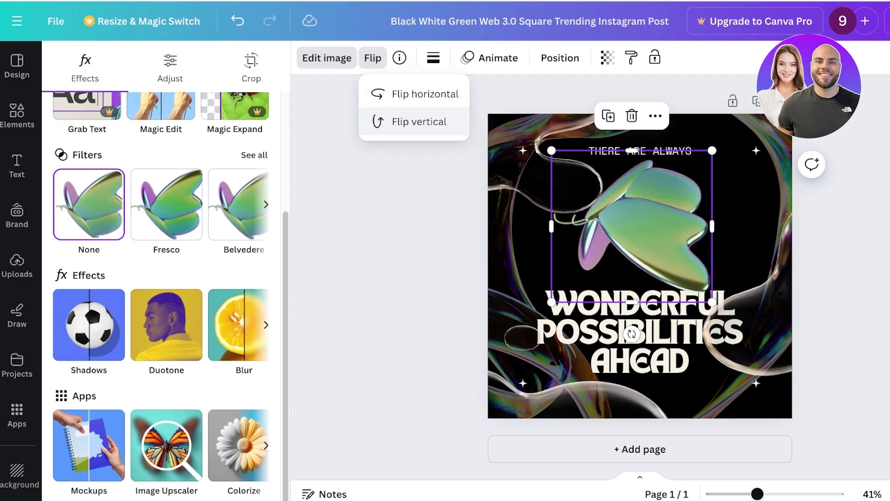
pyautogui.click(417, 121)
# Step: Try a solid border with a weight of 15 on the butterfly image and reset the border weight to 0
pyautogui.click(434, 58)
pyautogui.click(433, 58)
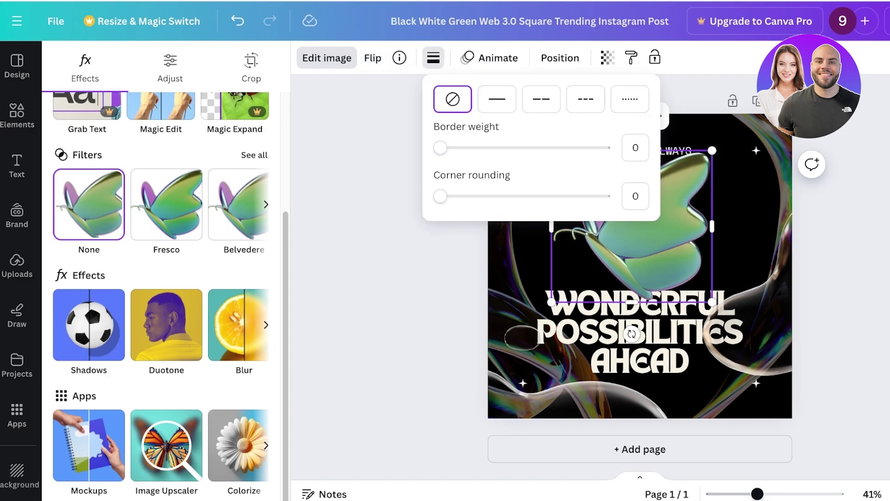
pyautogui.moveTo(440, 148)
pyautogui.mouseDown()
pyautogui.moveTo(536, 148)
pyautogui.moveTo(440, 148)
pyautogui.mouseUp()
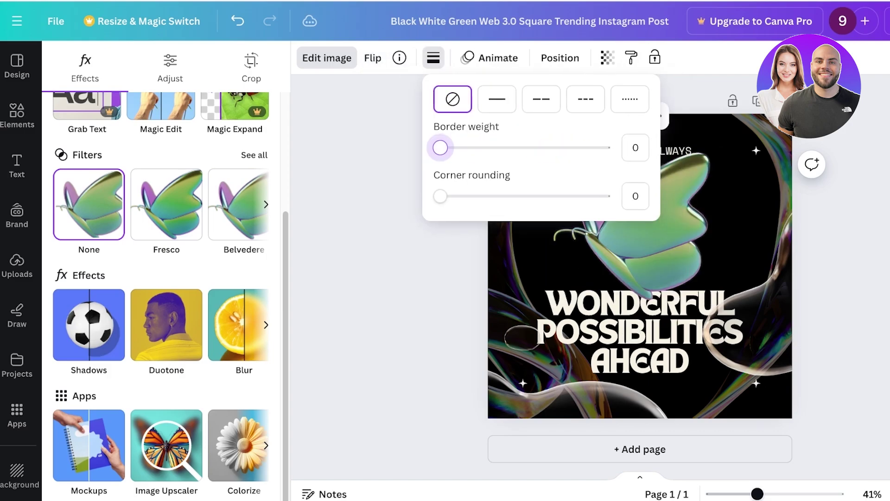
pyautogui.press('Escape')
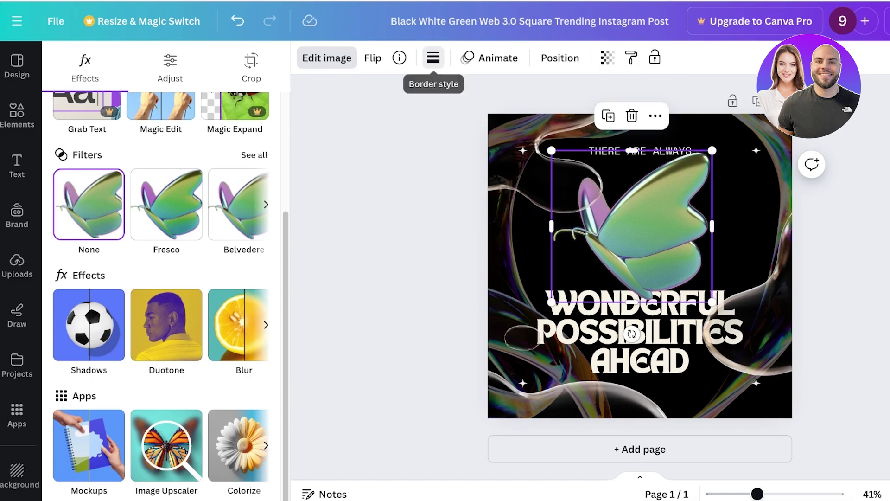
pyautogui.click(433, 58)
pyautogui.moveTo(440, 147); pyautogui.dragTo(488, 147)
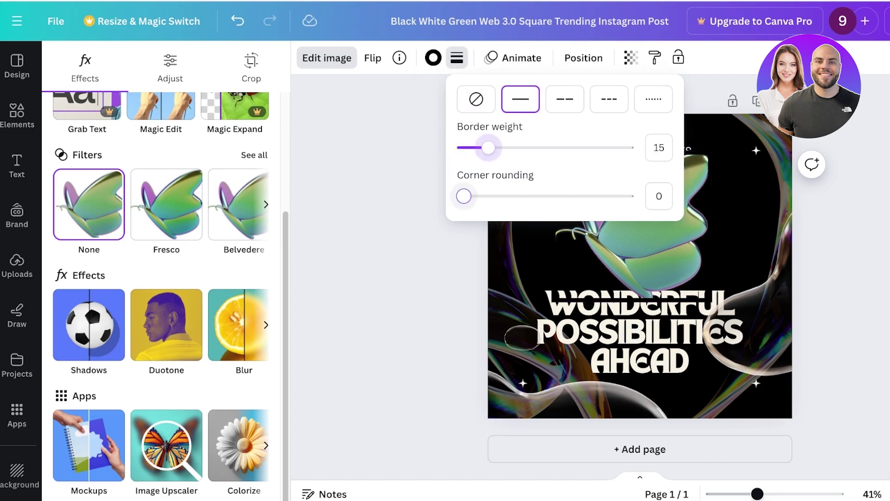
pyautogui.moveTo(458, 195)
pyautogui.mouseDown()
pyautogui.moveTo(627, 195)
pyautogui.moveTo(459, 196)
pyautogui.mouseUp()
pyautogui.moveTo(488, 147); pyautogui.dragTo(440, 148)
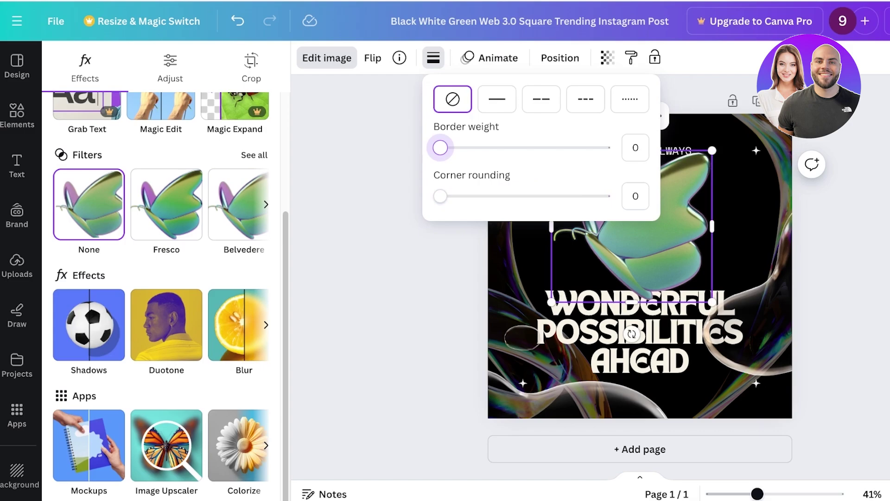
pyautogui.click(433, 58)
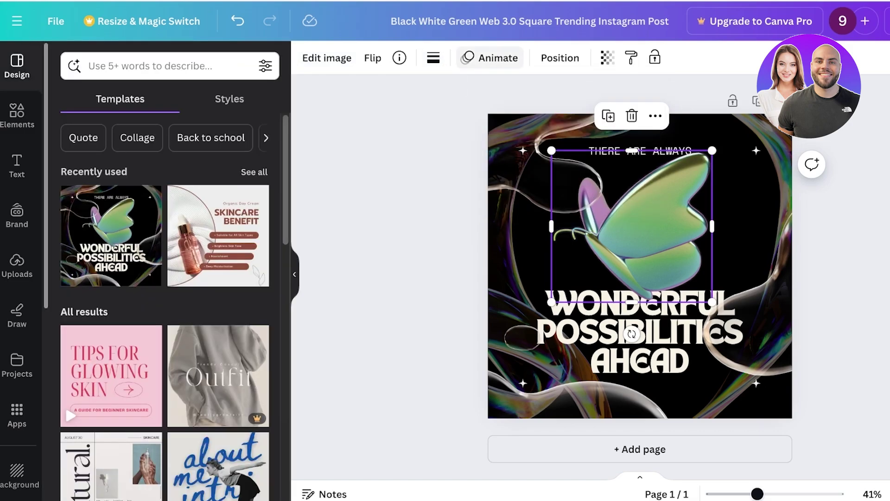
# Step: Look through the page and photo animations offered for the butterfly image without applying any
pyautogui.click(492, 58)
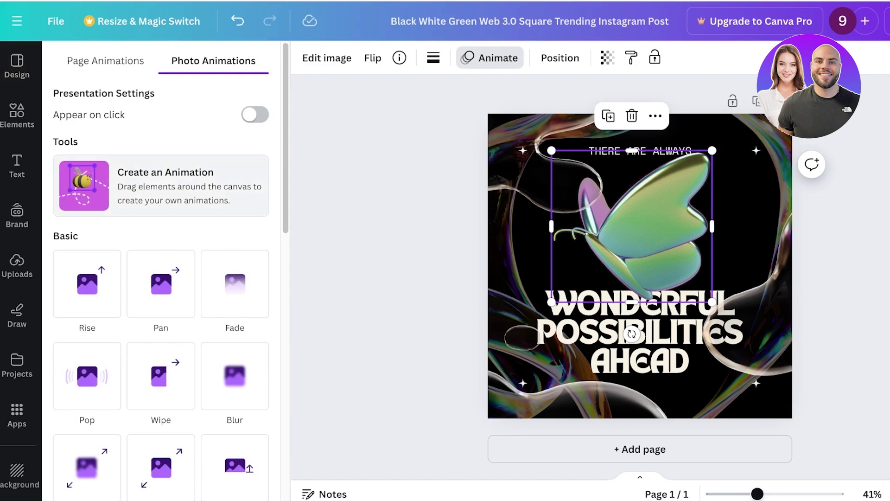
pyautogui.click(106, 60)
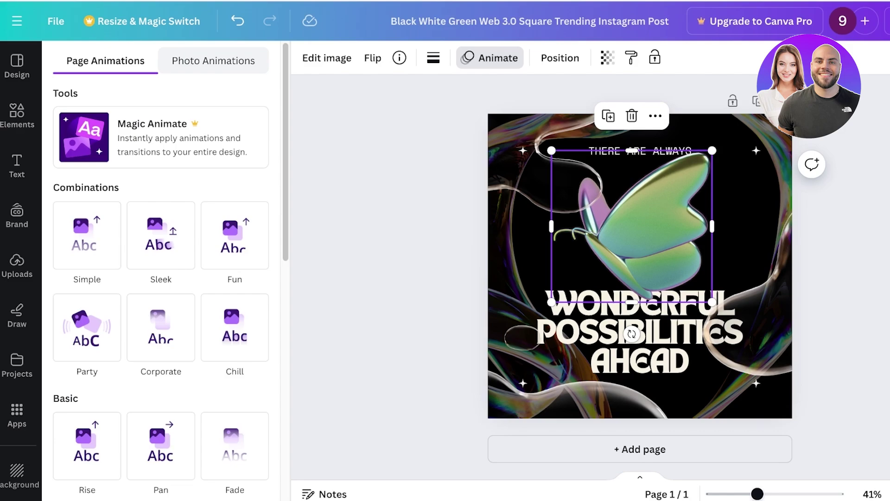
pyautogui.click(213, 61)
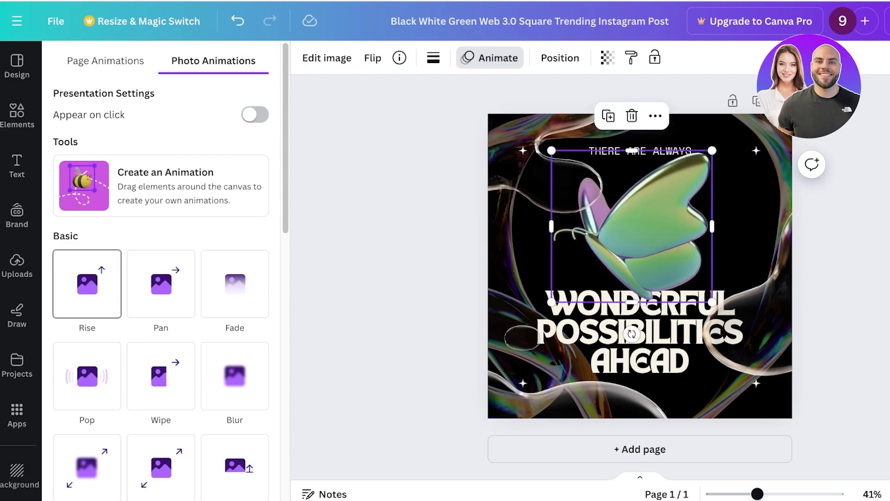
pyautogui.scroll(-3, 161, 261)
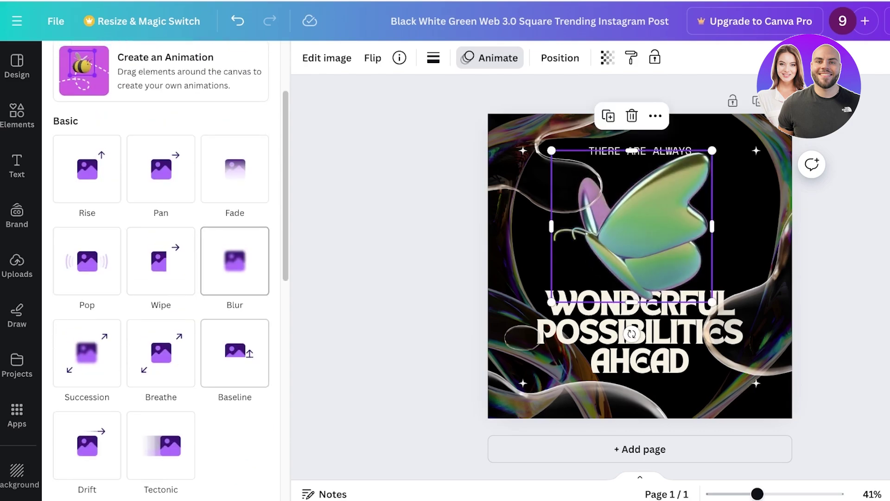
pyautogui.click(394, 287)
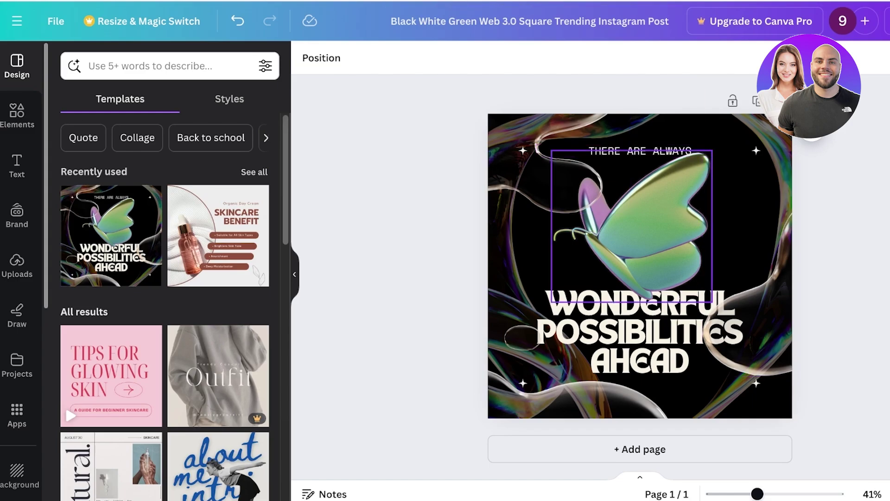
# Step: Delete the butterfly image from the post
pyautogui.click(644, 226)
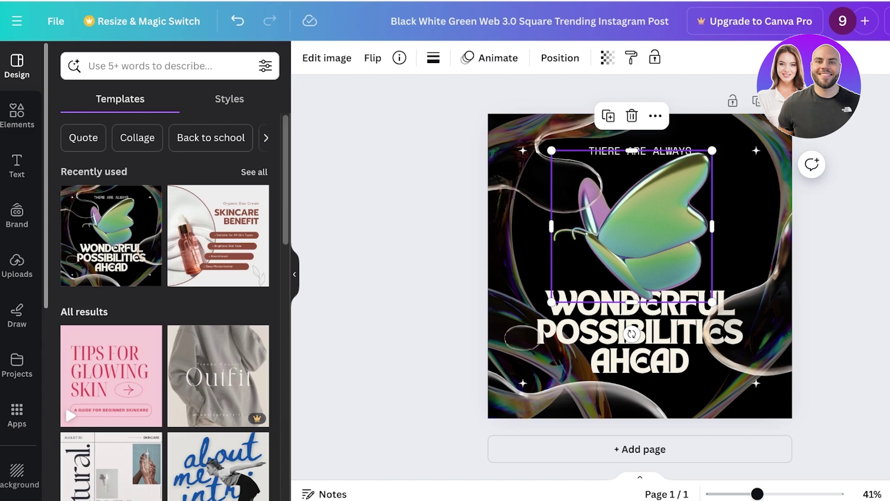
pyautogui.press('Delete')
# Step: Move the transparent bubble graphic further inward from the right edge, and raise the "Wonderful Possibilities Ahead" headline to the middle of the post
pyautogui.moveTo(760, 329); pyautogui.dragTo(737, 335)
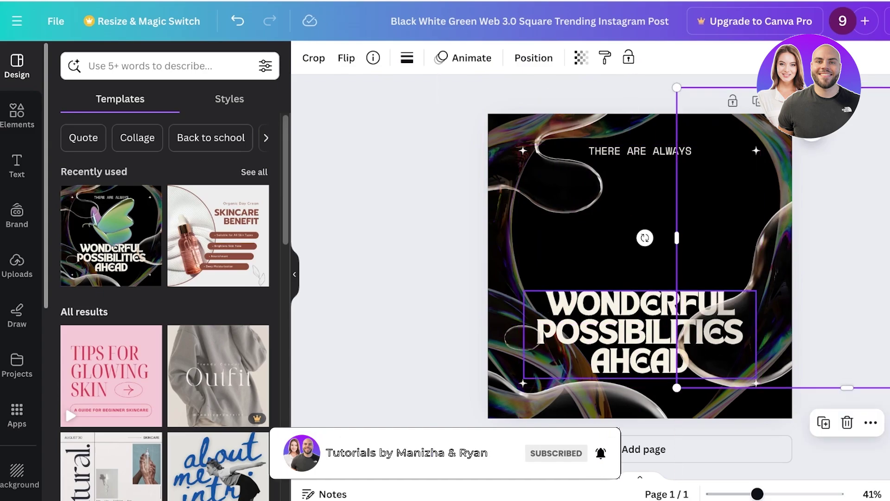
pyautogui.moveTo(636, 333); pyautogui.dragTo(644, 256)
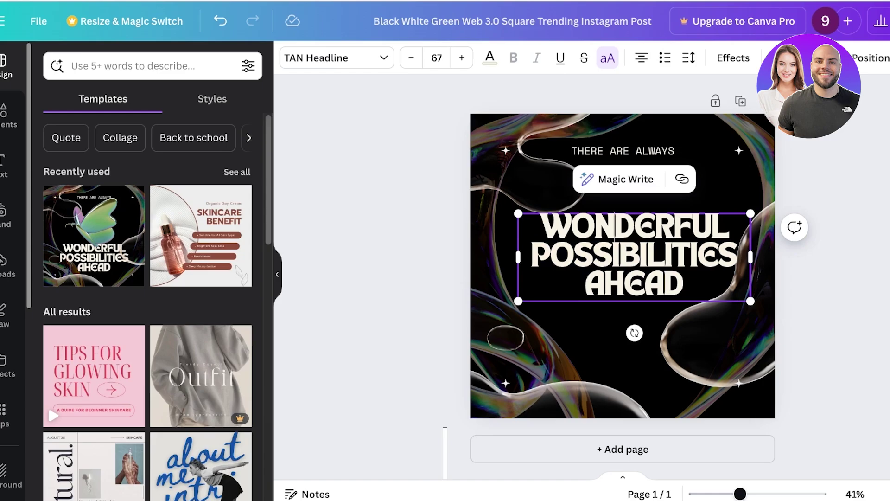
pyautogui.click(811, 297)
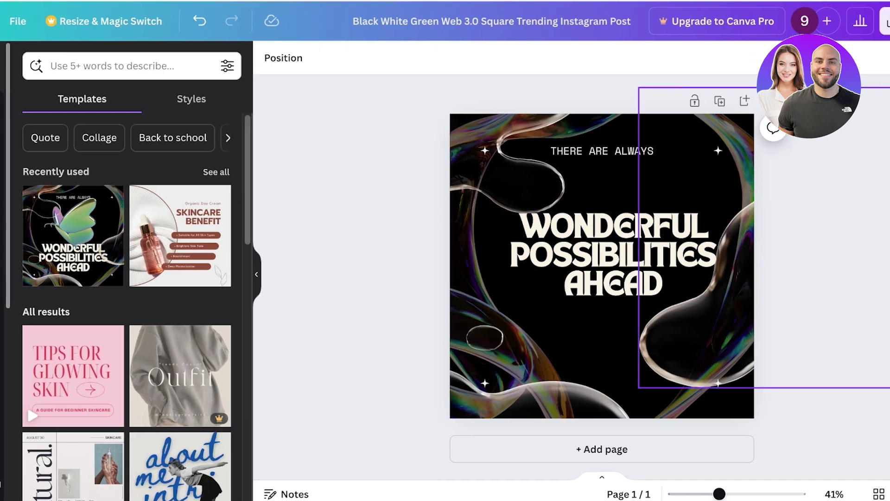
# Step: View the text color options for the "Wonderful Possibilities Ahead" headline and close them without choosing a color
pyautogui.click(649, 259)
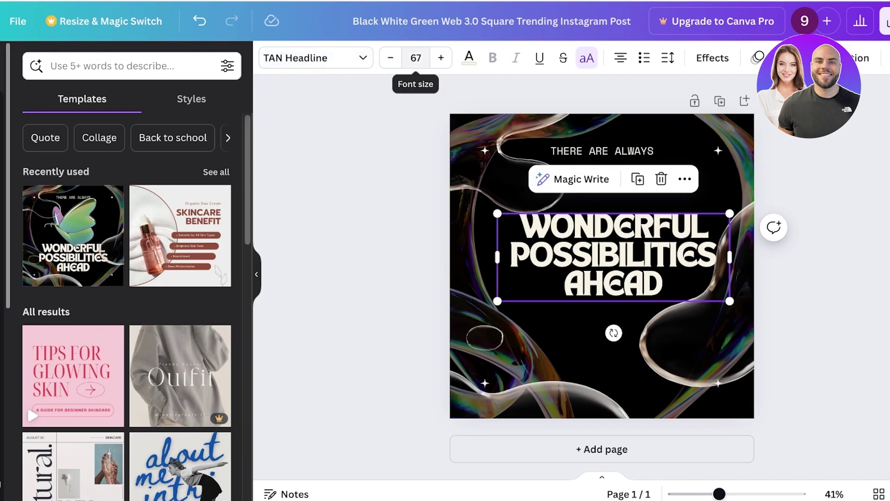
pyautogui.click(469, 57)
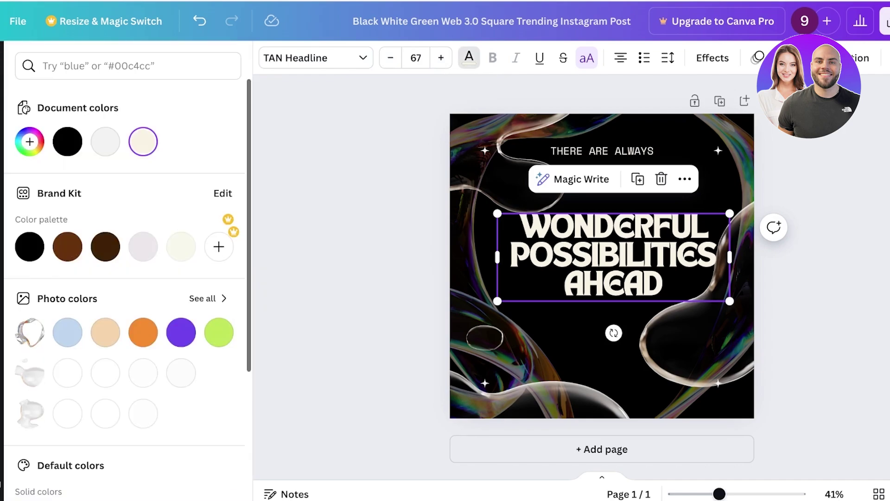
pyautogui.click(469, 58)
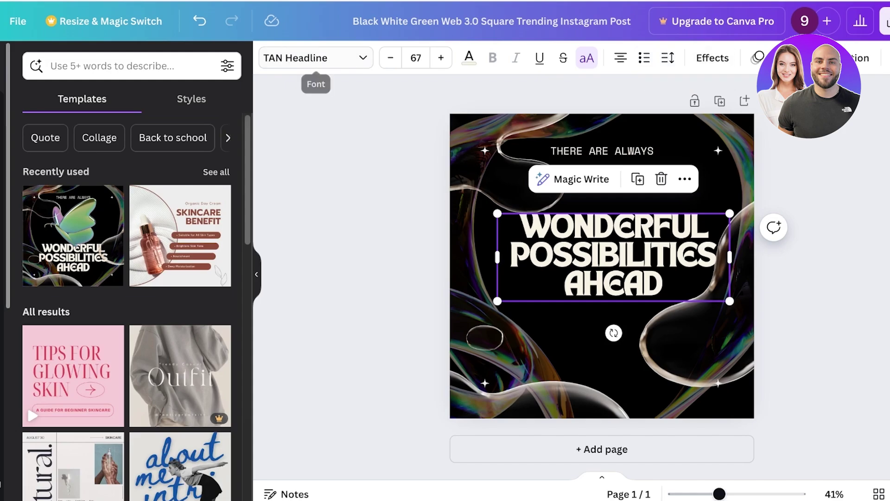
# Step: Look through the fonts and font style categories available for the "Wonderful Possibilities Ahead" headline
pyautogui.click(315, 58)
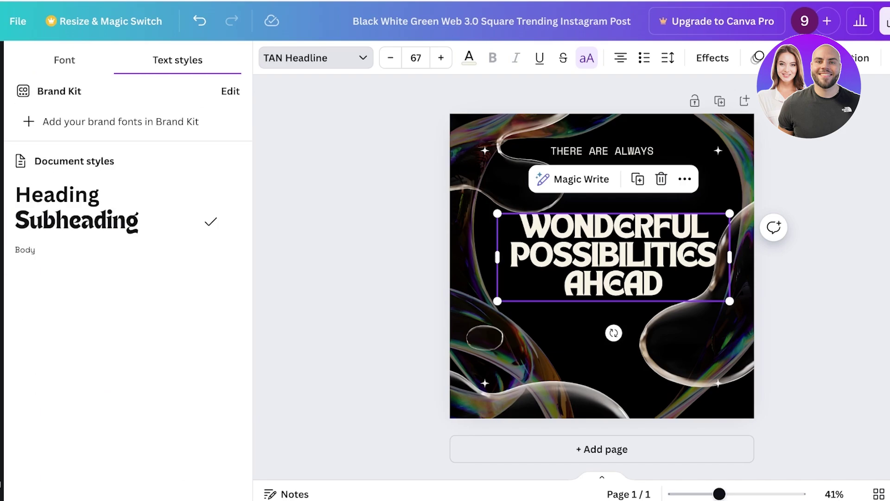
pyautogui.click(65, 60)
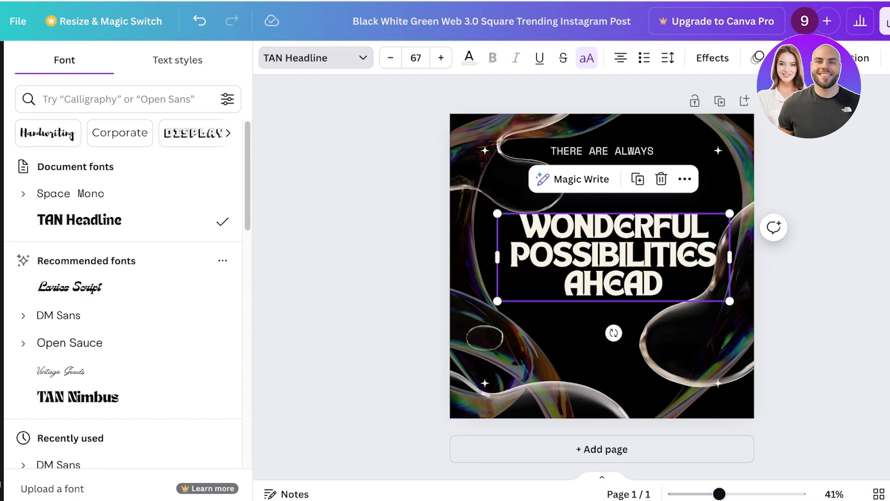
pyautogui.scroll(-10, 123, 208)
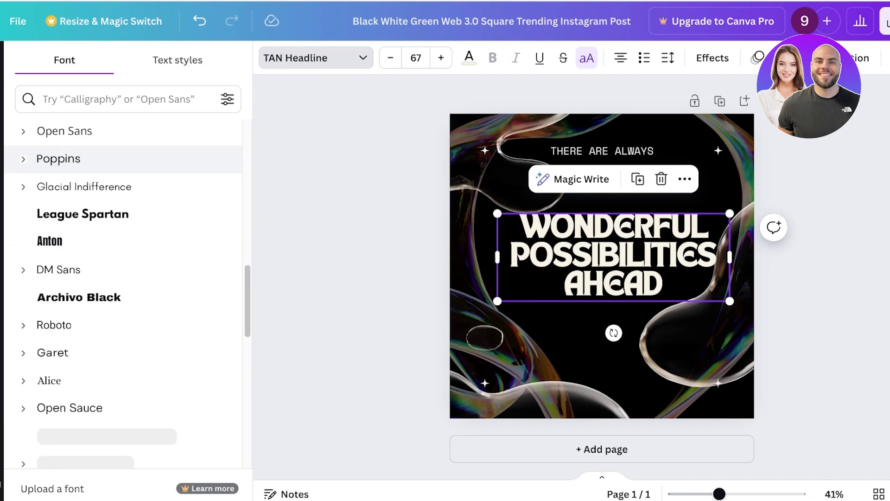
pyautogui.scroll(-5, 123, 209)
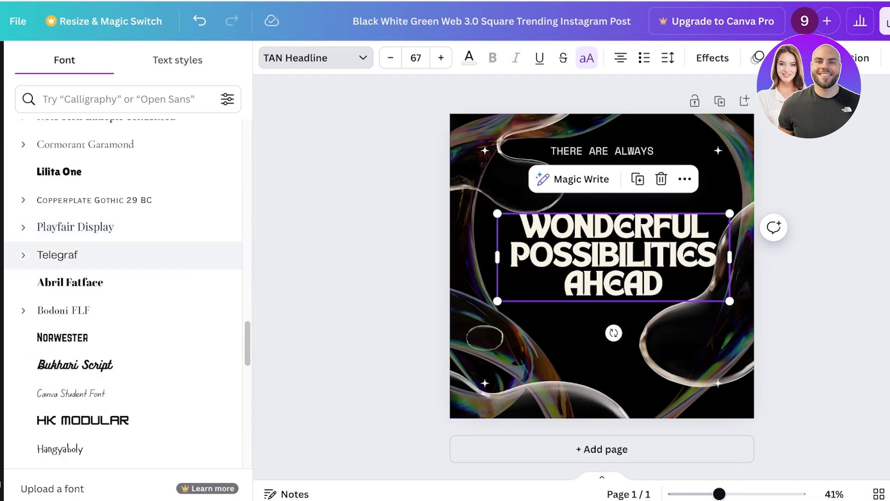
pyautogui.scroll(15, 122, 254)
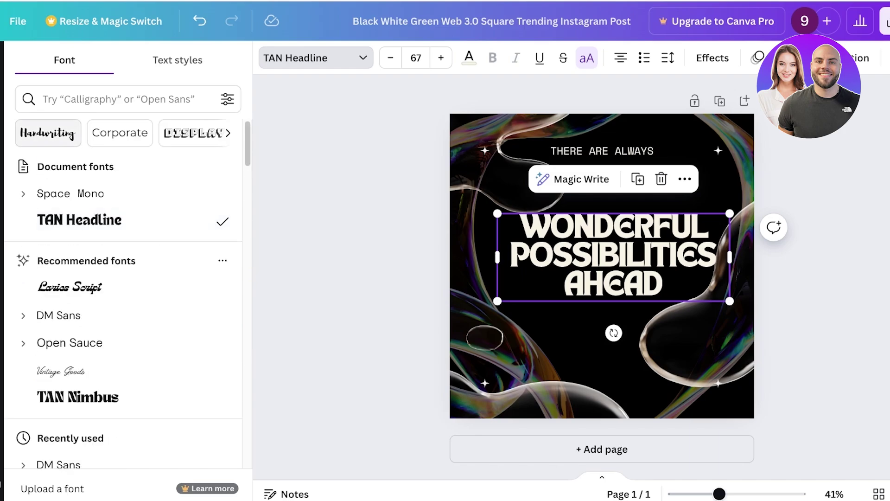
pyautogui.click(228, 133)
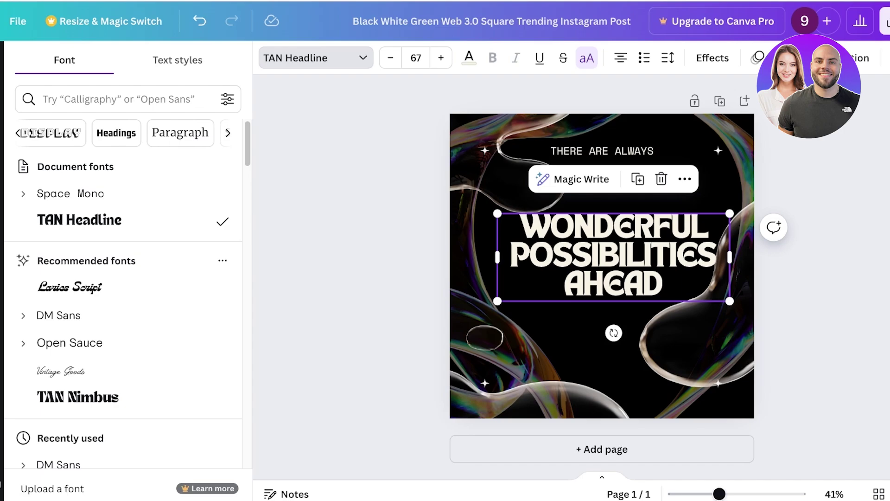
pyautogui.click(227, 132)
pyautogui.click(228, 133)
pyautogui.click(228, 132)
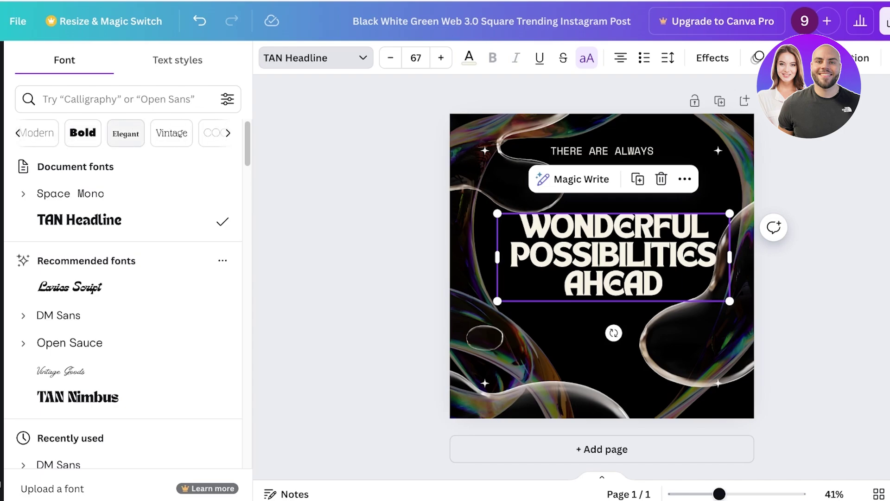
# Step: Filter the fonts by the Elegant style and try Ovo, Radley and The Seasons on the headline
pyautogui.click(125, 133)
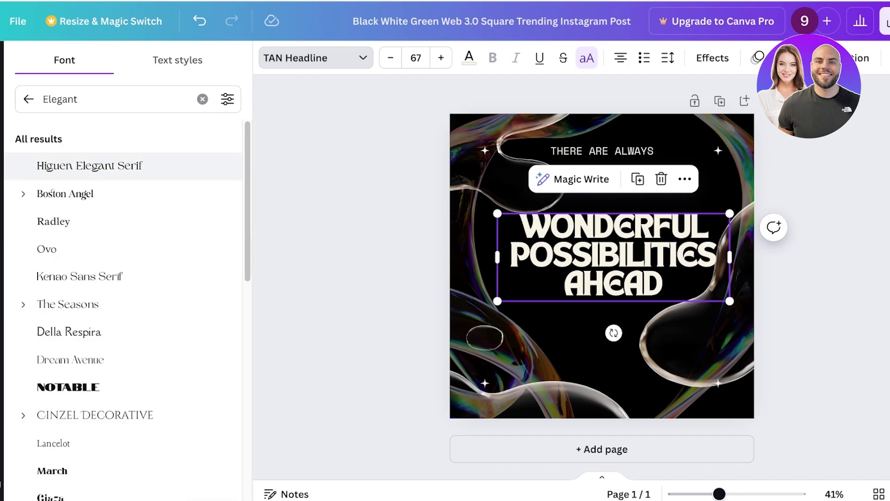
pyautogui.click(123, 249)
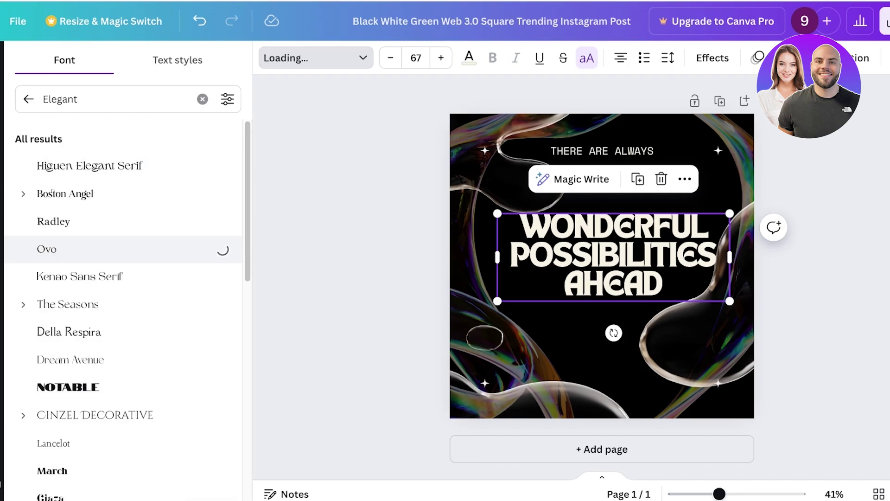
pyautogui.click(54, 221)
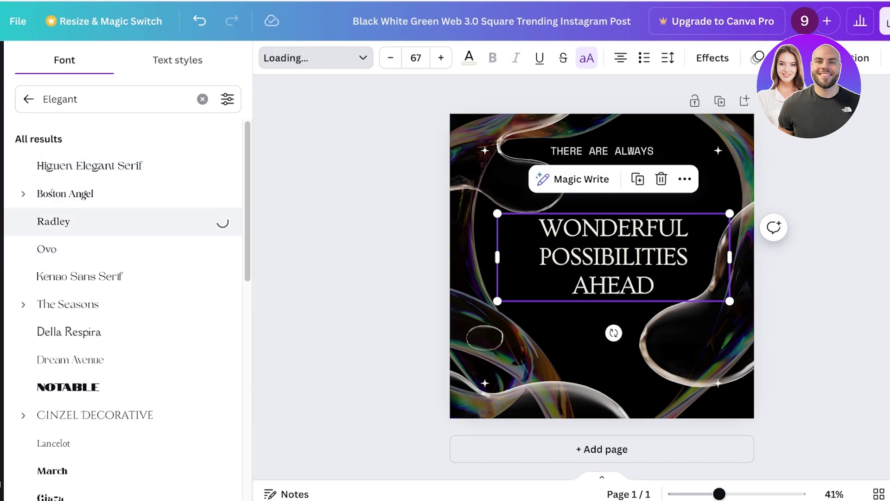
pyautogui.click(93, 304)
# Step: Search the fonts for "vintage" and try Vintage Goods, Vintage Rotter, Ovo and Della Respira on the headline
pyautogui.doubleClick(92, 99)
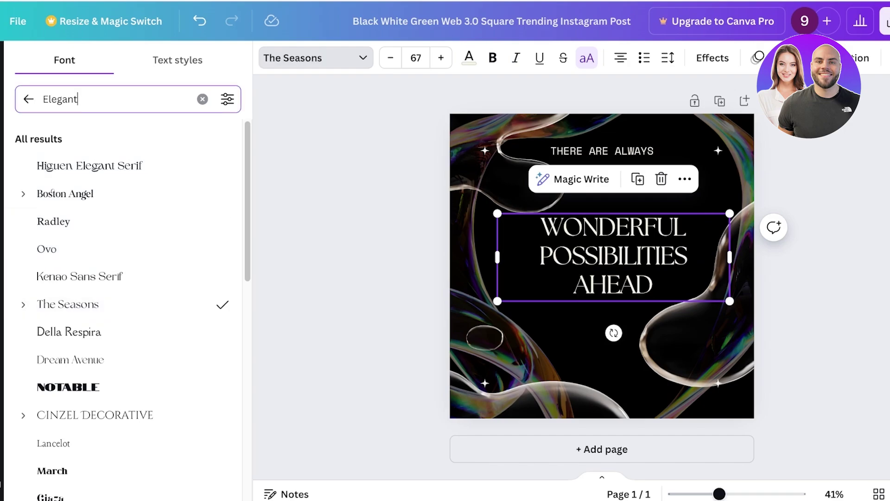
pyautogui.write('vintage')
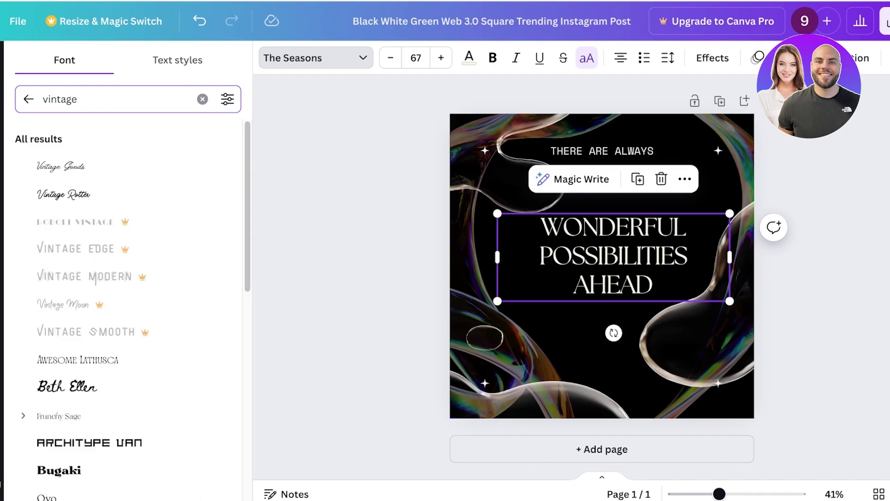
pyautogui.click(92, 166)
pyautogui.click(93, 194)
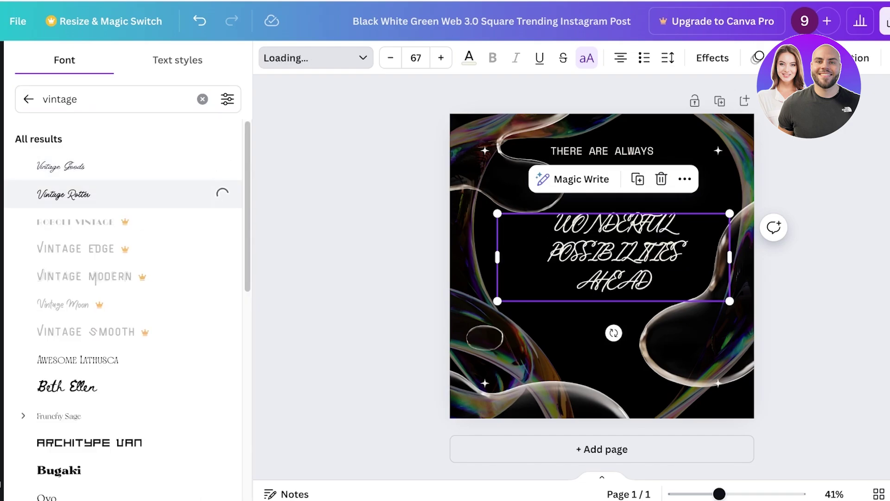
pyautogui.scroll(-3, 92, 222)
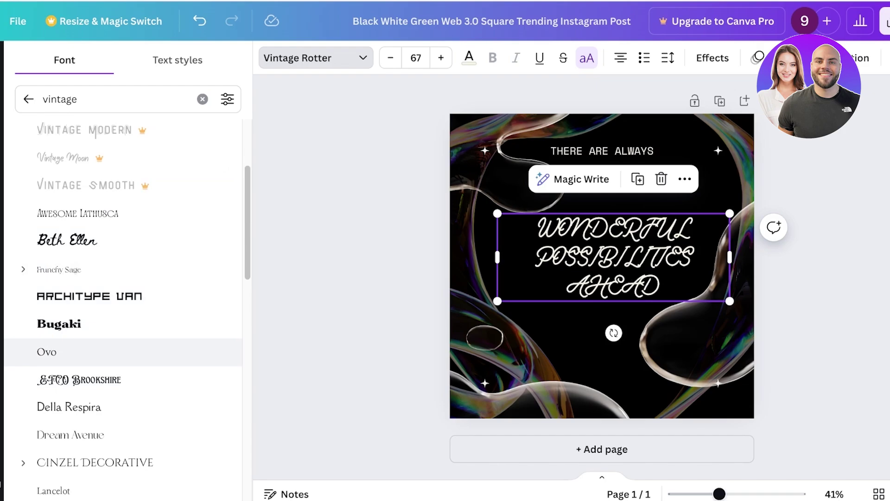
pyautogui.click(47, 351)
pyautogui.click(69, 406)
pyautogui.scroll(-1, 120, 406)
# Step: Filter the fonts by the Display style, try several on the headline, and settle on Playfair Display
pyautogui.click(202, 99)
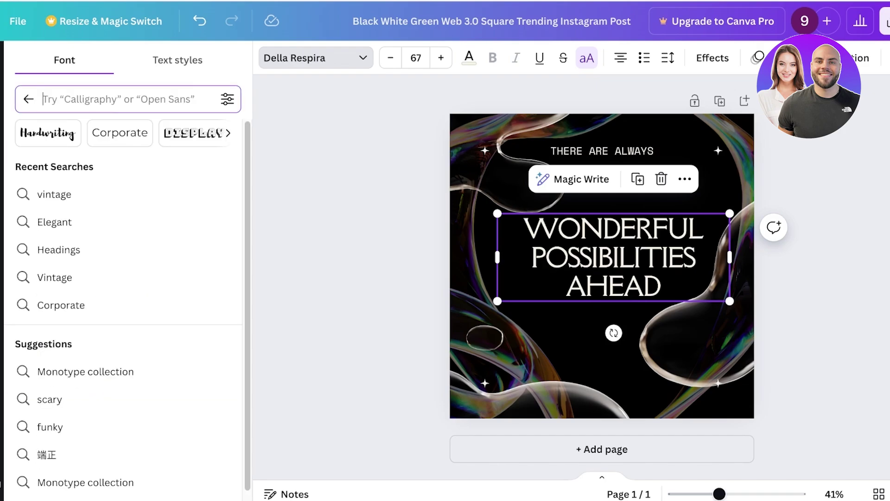
pyautogui.click(195, 132)
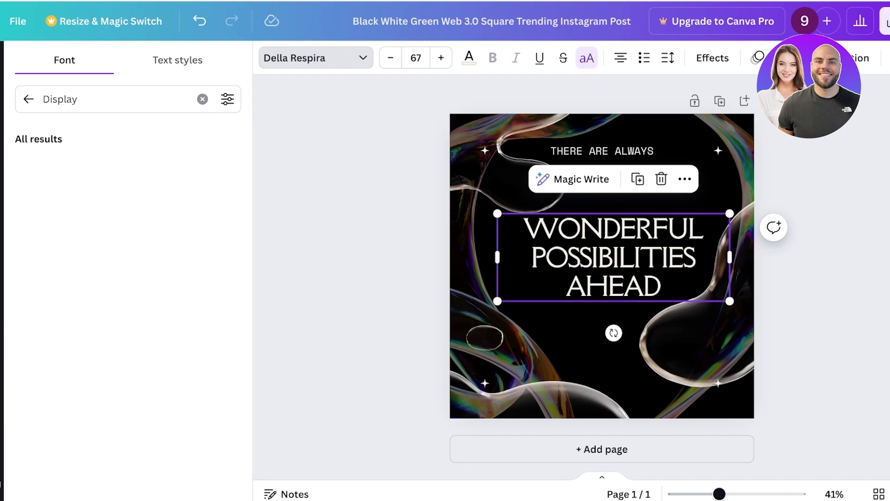
pyautogui.click(76, 249)
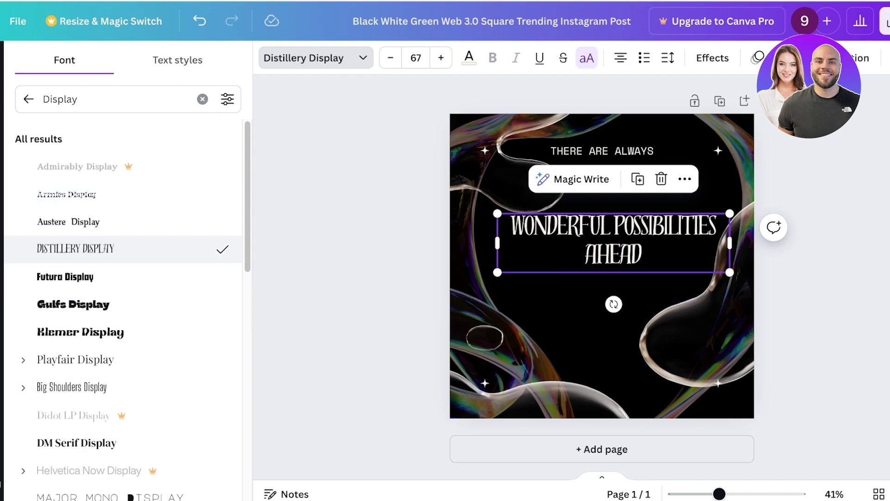
pyautogui.click(69, 222)
pyautogui.click(66, 277)
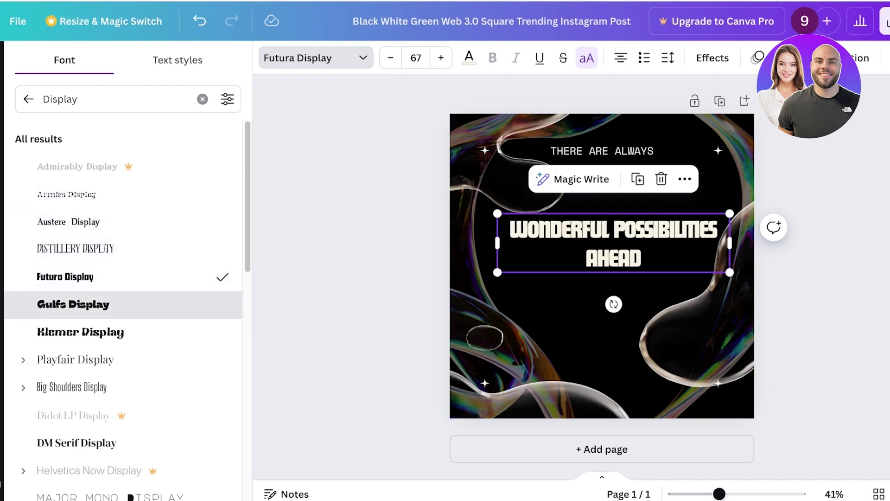
pyautogui.click(73, 304)
pyautogui.click(75, 359)
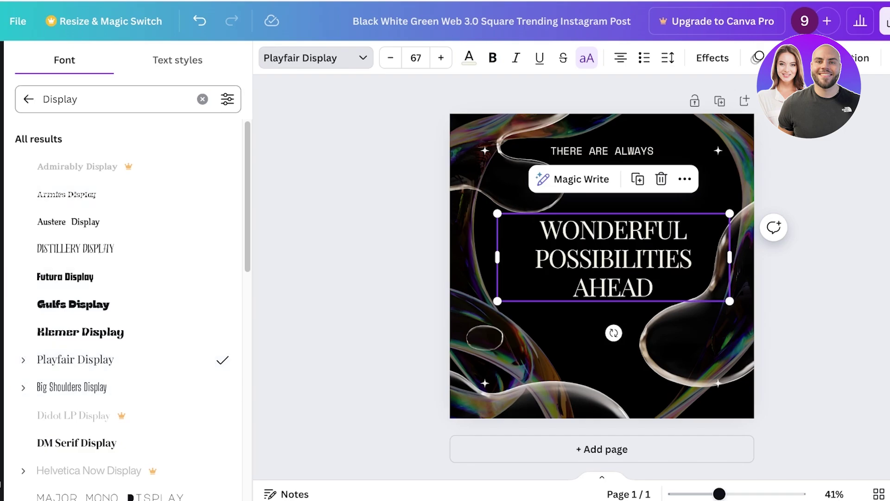
# Step: Close the font list and move the headline slightly up and to the left on the post
pyautogui.click(80, 99)
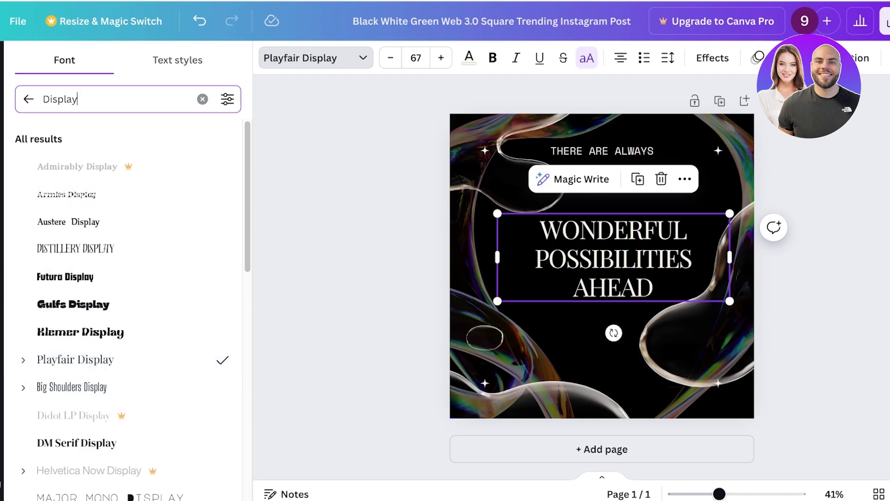
pyautogui.click(613, 258)
pyautogui.click(809, 283)
pyautogui.click(613, 258)
pyautogui.moveTo(613, 259); pyautogui.dragTo(606, 247)
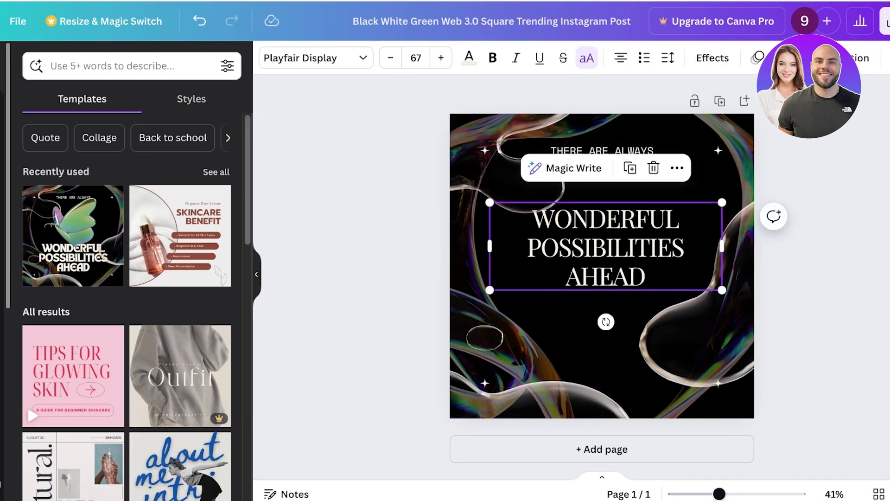
# Step: Replace the headline text with "AND ALL I LOVED" on one line and "I LOVED ALONE" on the next
pyautogui.click(614, 250)
pyautogui.click(645, 277)
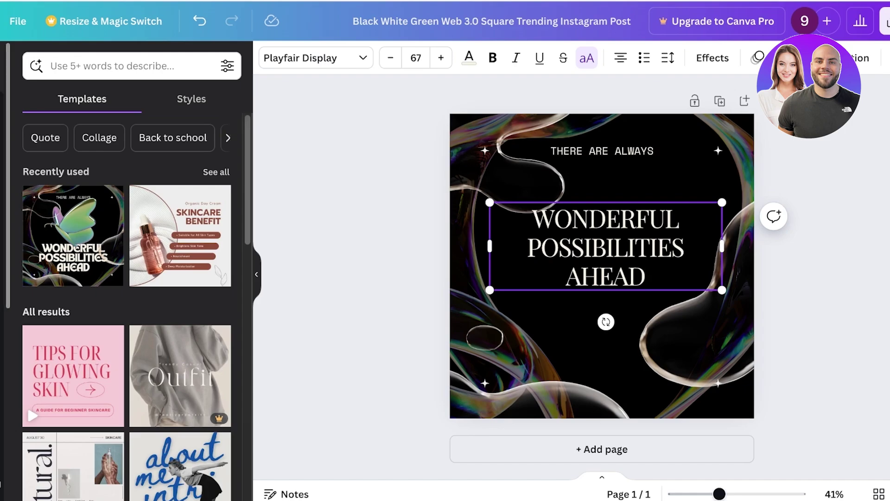
pyautogui.press('BackSpace')
pyautogui.press('BackSpace')
pyautogui.press('BackSpace')
pyautogui.press('BackSpace')
pyautogui.press('BackSpace')
pyautogui.press('BackSpace')
pyautogui.press('BackSpace')
pyautogui.press('BackSpace')
pyautogui.press('BackSpace')
pyautogui.press('BackSpace')
pyautogui.press('BackSpace')
pyautogui.press('BackSpace')
pyautogui.press('BackSpace')
pyautogui.press('BackSpace')
pyautogui.press('BackSpace')
pyautogui.press('BackSpace')
pyautogui.press('BackSpace')
pyautogui.press('BackSpace')
pyautogui.press('BackSpace')
pyautogui.press('BackSpace')
pyautogui.press('BackSpace')
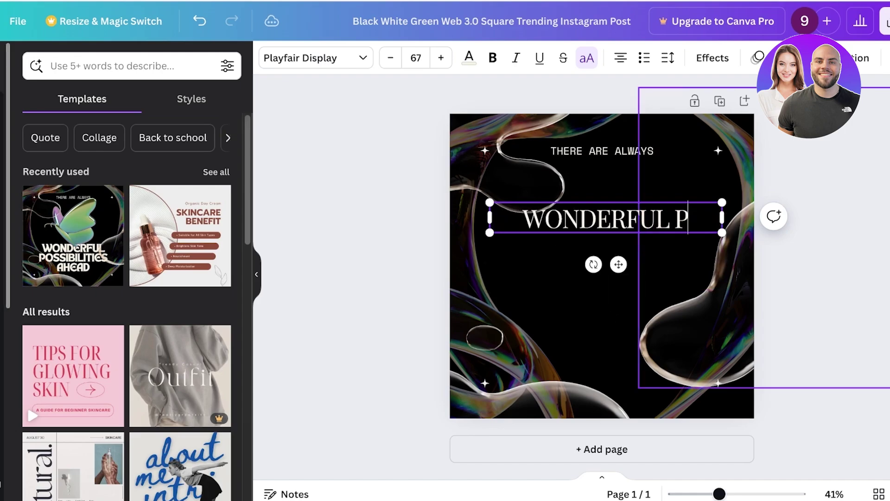
pyautogui.press('BackSpace')
pyautogui.press('BackSpace')
pyautogui.press('BackSpace')
pyautogui.press('BackSpace')
pyautogui.press('BackSpace')
pyautogui.write('AND AL')
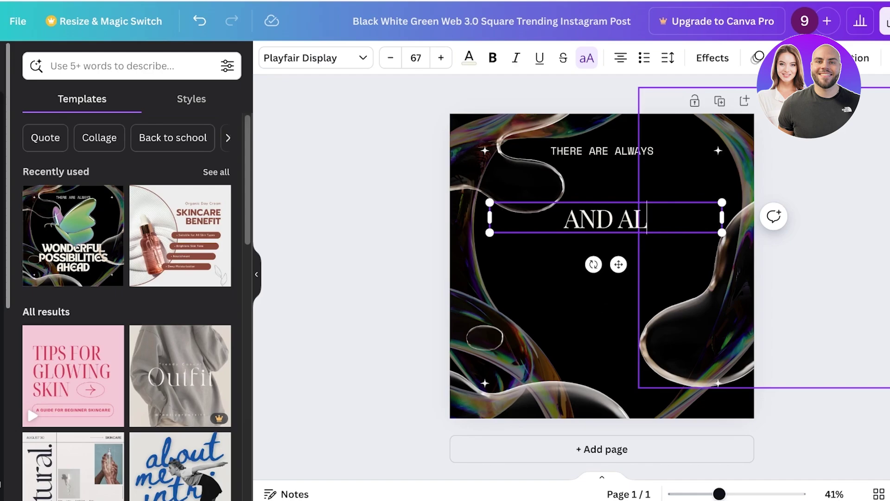
pyautogui.write('L I LOVED')
pyautogui.press('Return')
pyautogui.write('I LOVED ALONE')
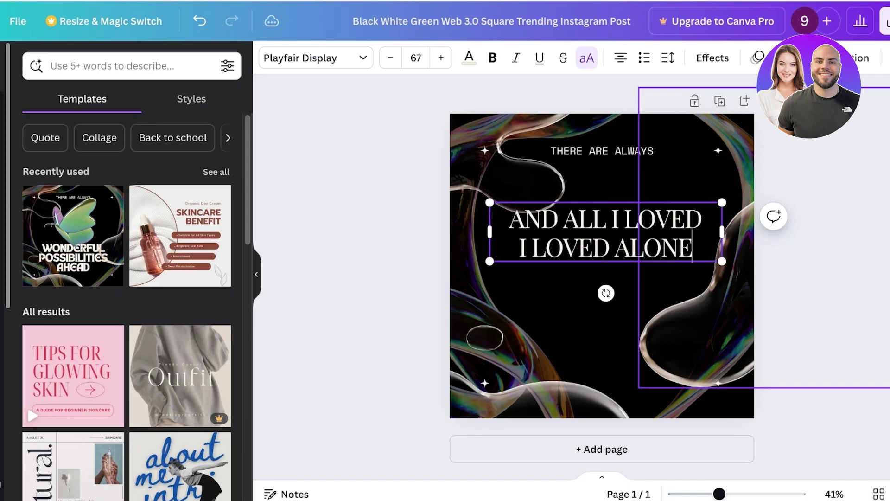
# Step: Center the "AND ALL I LOVED I LOVED ALONE" text horizontally and vertically on the post using the alignment guides
pyautogui.press('Escape')
pyautogui.click(605, 232)
pyautogui.moveTo(606, 233); pyautogui.dragTo(606, 242)
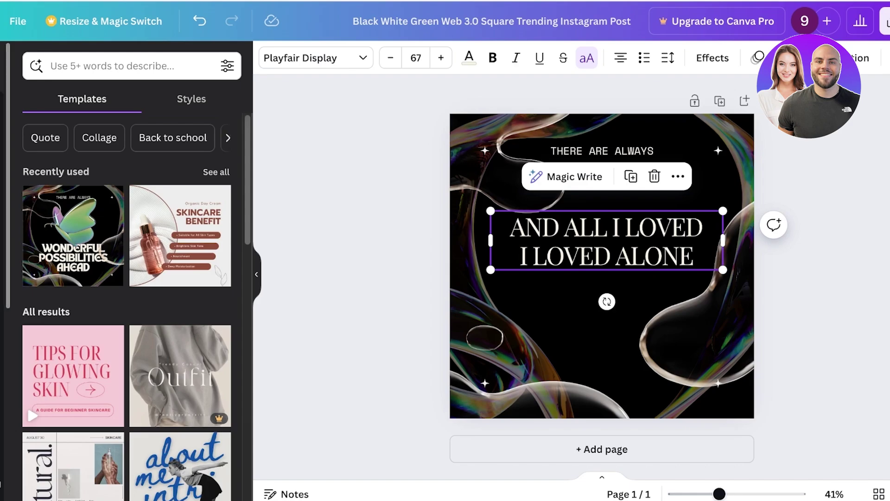
pyautogui.moveTo(605, 240); pyautogui.dragTo(601, 266)
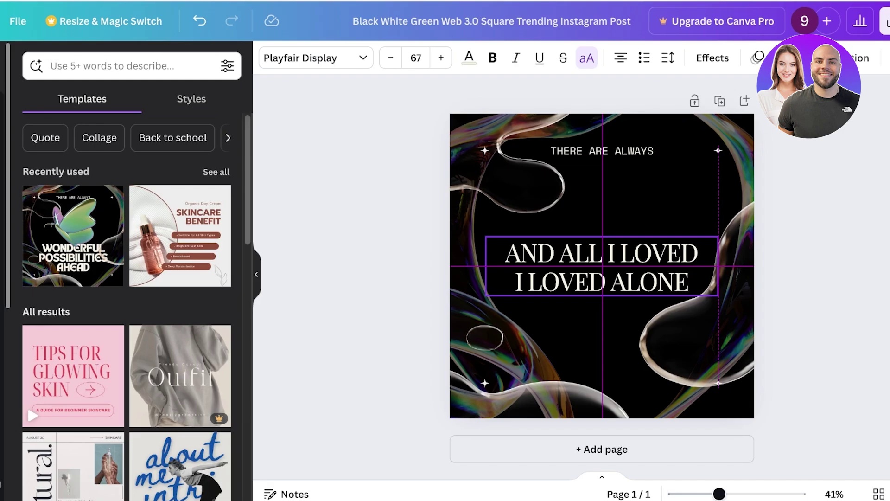
pyautogui.moveTo(601, 266); pyautogui.dragTo(602, 266)
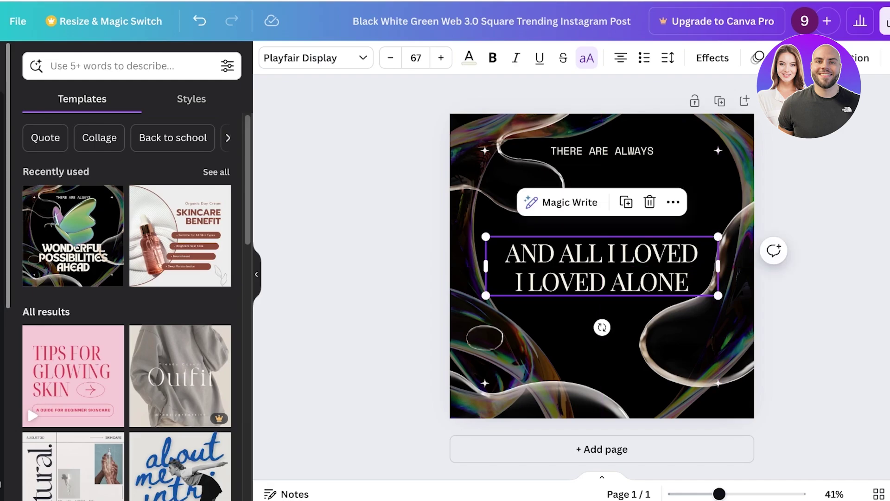
pyautogui.click(614, 253)
pyautogui.click(809, 288)
pyautogui.click(614, 266)
pyautogui.moveTo(601, 266); pyautogui.dragTo(601, 266)
pyautogui.click(809, 287)
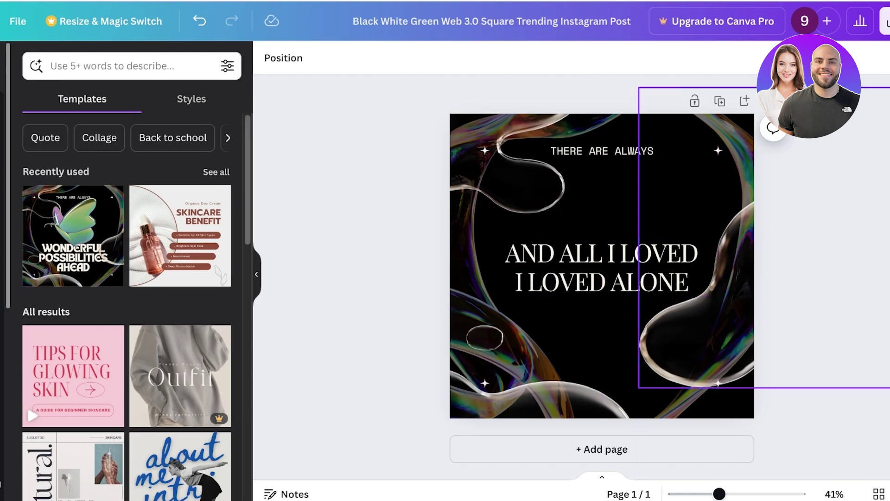
# Step: Nudge the "AND ALL I LOVED I LOVED ALONE" text slightly upward in small increments
pyautogui.click(602, 266)
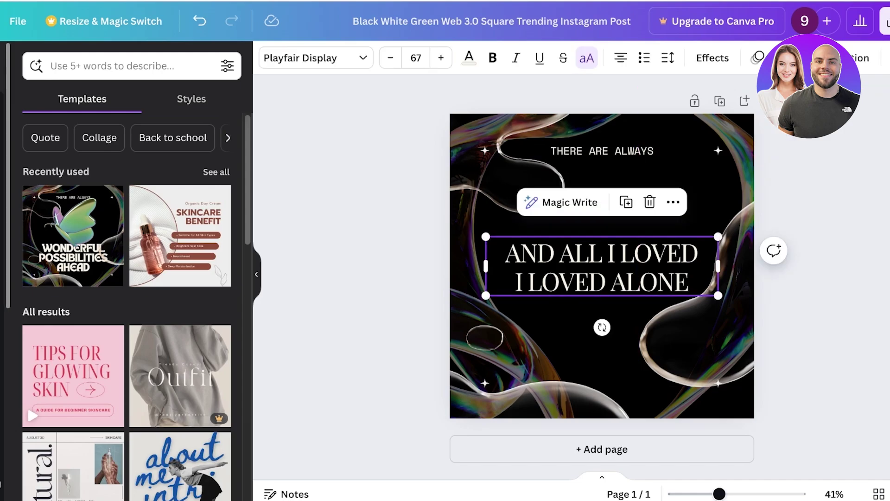
pyautogui.press('Up')
pyautogui.press('Up')
pyautogui.press('Up')
pyautogui.press('Up')
pyautogui.press('Up')
pyautogui.press('Up')
pyautogui.press('Up')
pyautogui.press('Up')
pyautogui.press('Up')
pyautogui.press('Up')
pyautogui.press('Up')
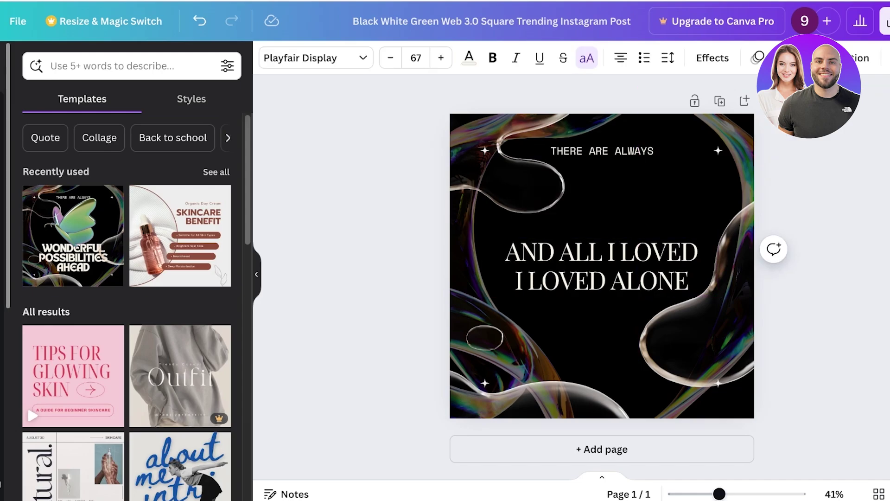
pyautogui.press('Up')
pyautogui.press('Up')
pyautogui.press('Up')
pyautogui.press('Up')
pyautogui.press('Up')
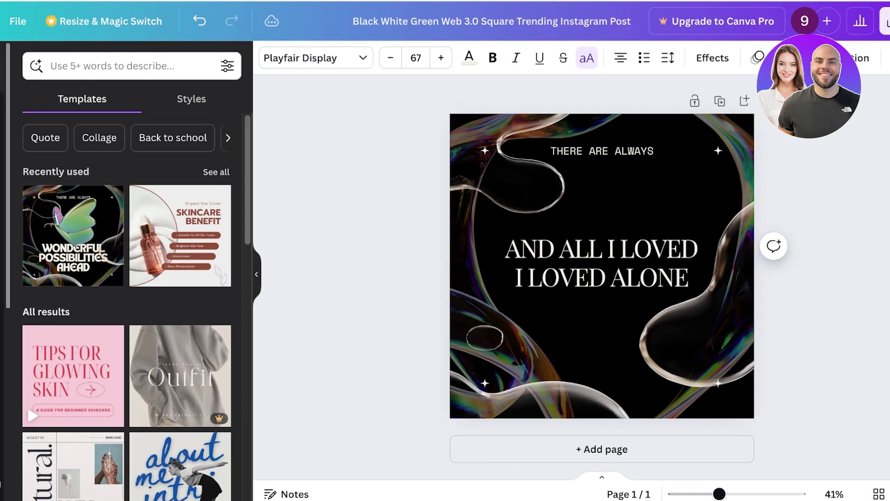
# Step: Replace the "THERE ARE ALWAYS" text at the top of the post with "EDGAR ALLEN POE"
pyautogui.click(602, 151)
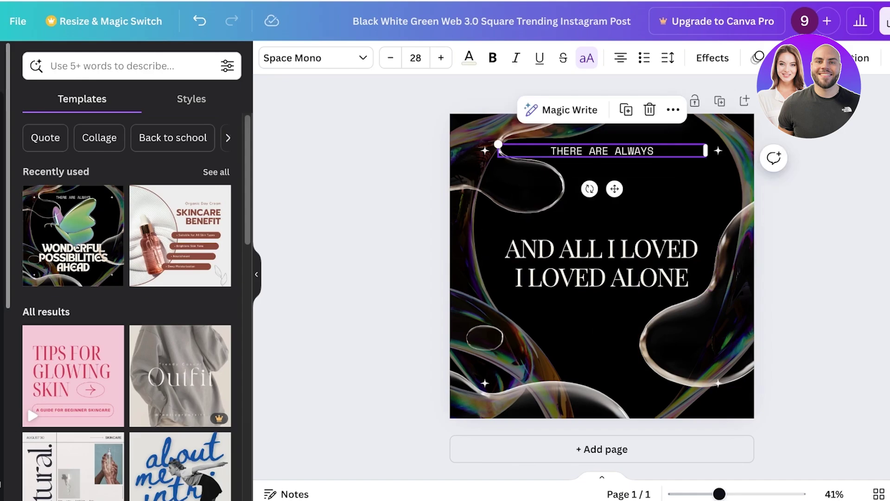
pyautogui.doubleClick(602, 151)
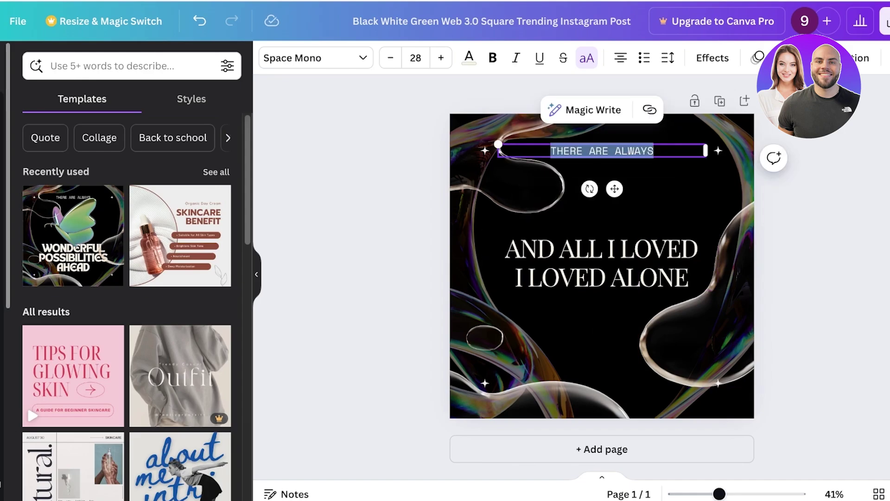
pyautogui.write('EDGAR')
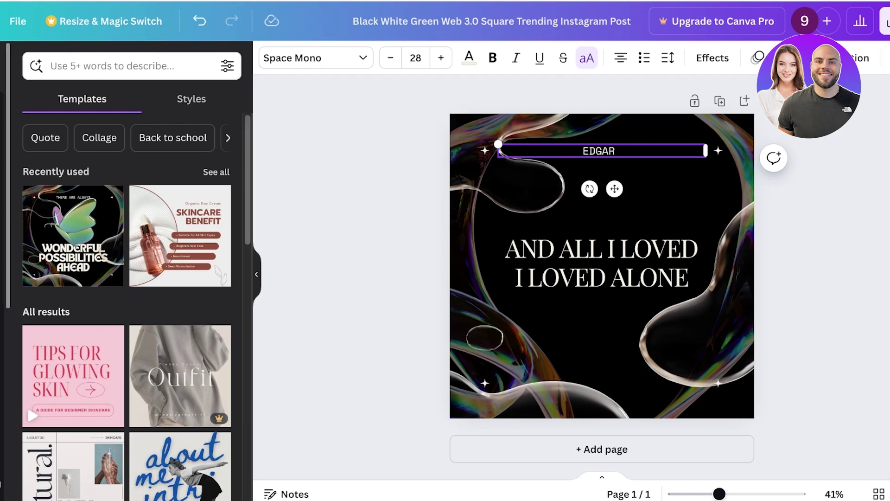
pyautogui.write(' ALLEN POE')
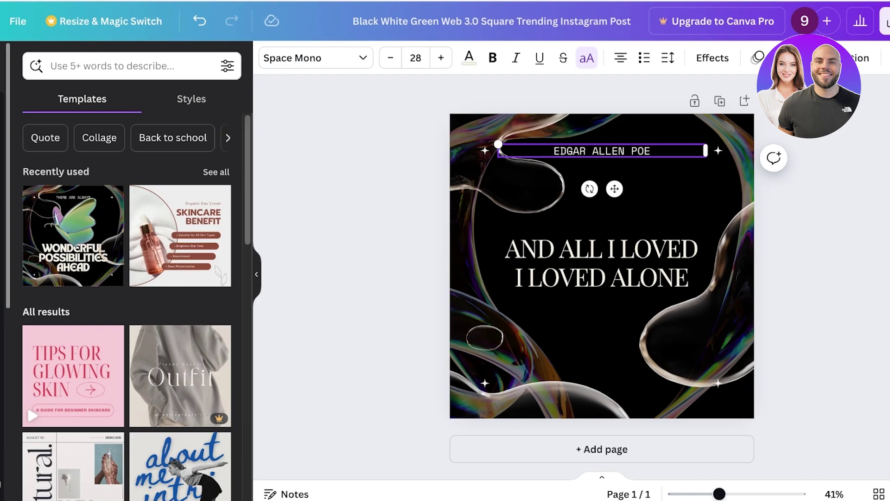
pyautogui.click(696, 325)
# Step: Move the "EDGAR ALLEN POE" line below the quote, centered horizontally, and shift the quote upward along the center guide
pyautogui.moveTo(600, 150); pyautogui.dragTo(602, 338)
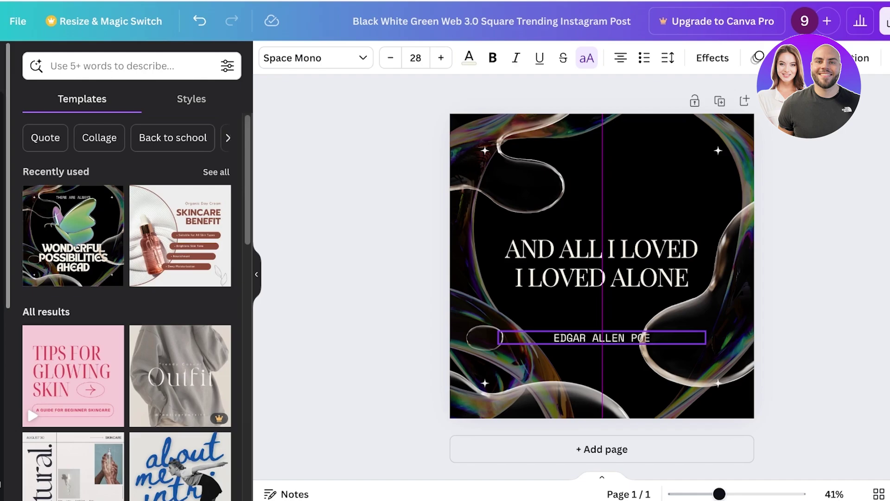
pyautogui.moveTo(602, 337); pyautogui.dragTo(602, 338)
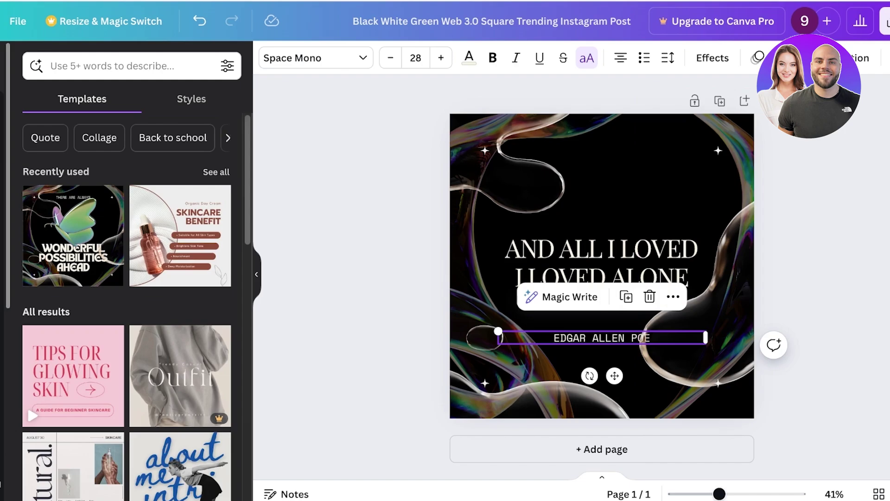
pyautogui.moveTo(602, 263); pyautogui.dragTo(603, 237)
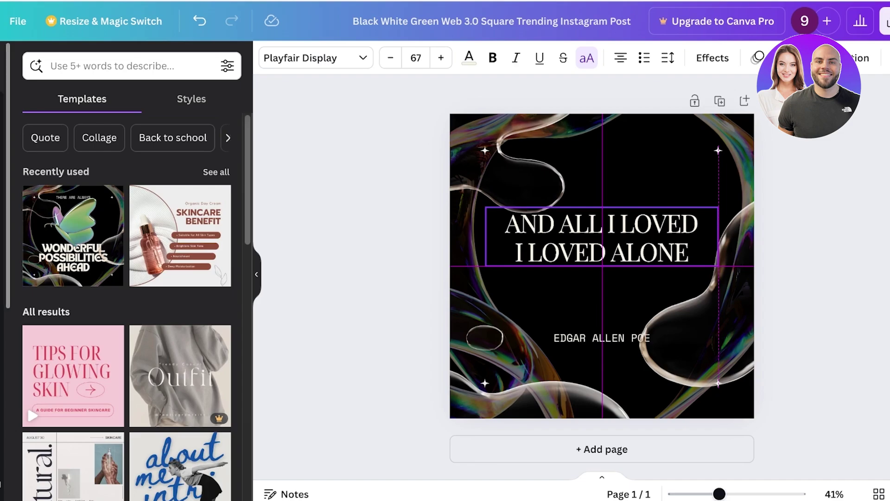
pyautogui.rightClick(620, 248)
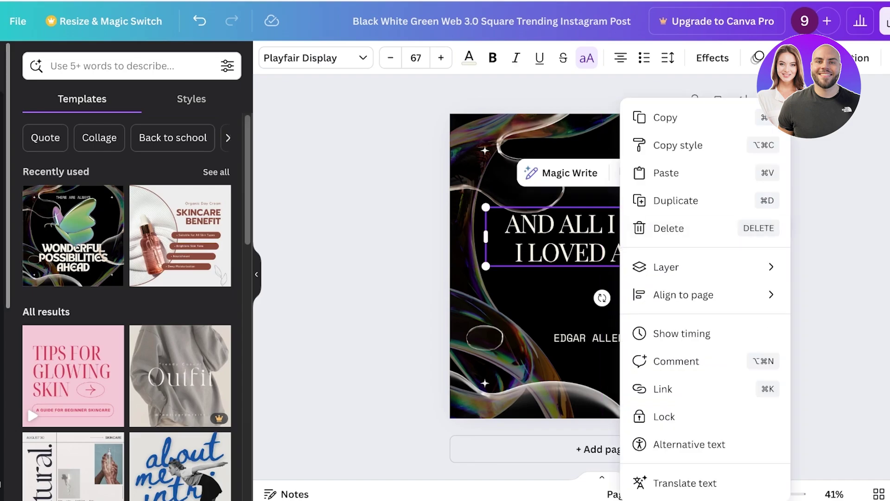
pyautogui.click(607, 280)
pyautogui.click(672, 290)
pyautogui.click(620, 248)
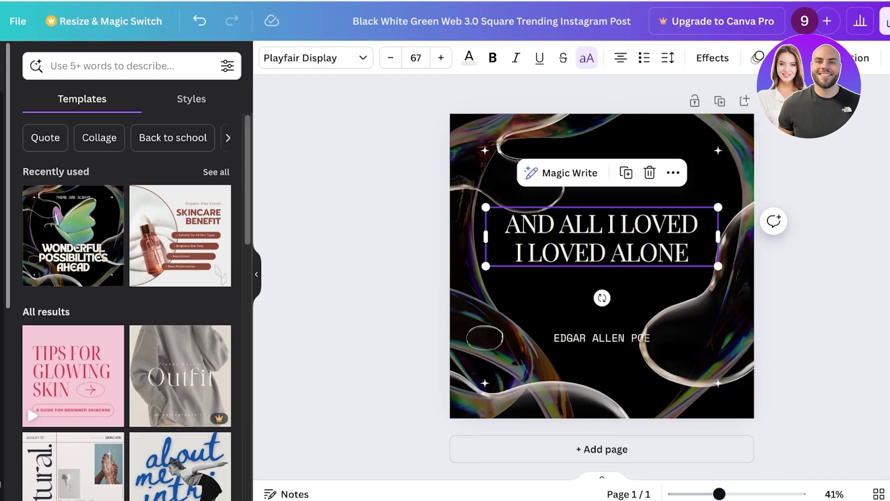
pyautogui.moveTo(620, 248); pyautogui.dragTo(603, 236)
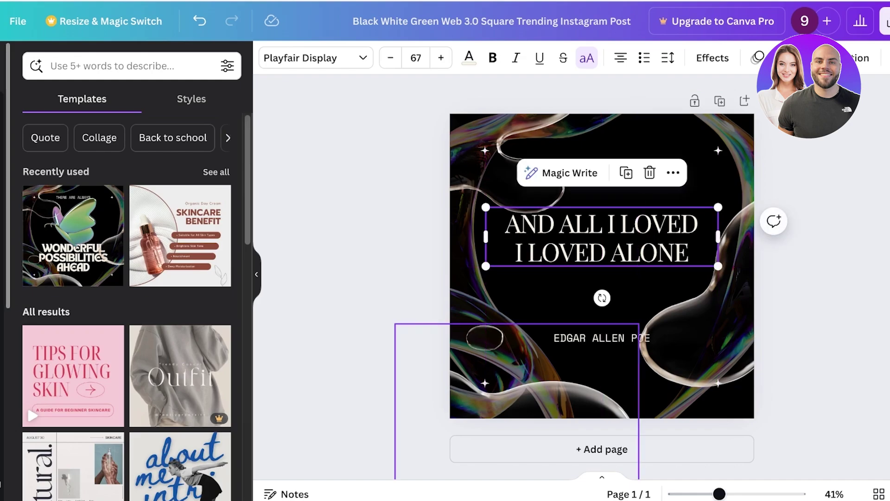
# Step: Shift the large glass blob graphic on the right side of the post slightly right and down, clear of the author line
pyautogui.click(575, 371)
pyautogui.click(681, 329)
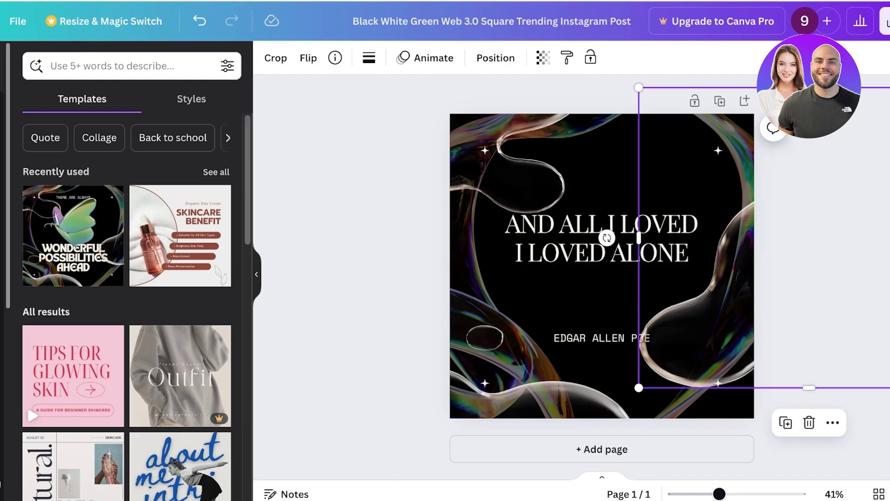
pyautogui.click(603, 304)
pyautogui.click(681, 330)
pyautogui.moveTo(682, 329); pyautogui.dragTo(692, 339)
pyautogui.click(575, 371)
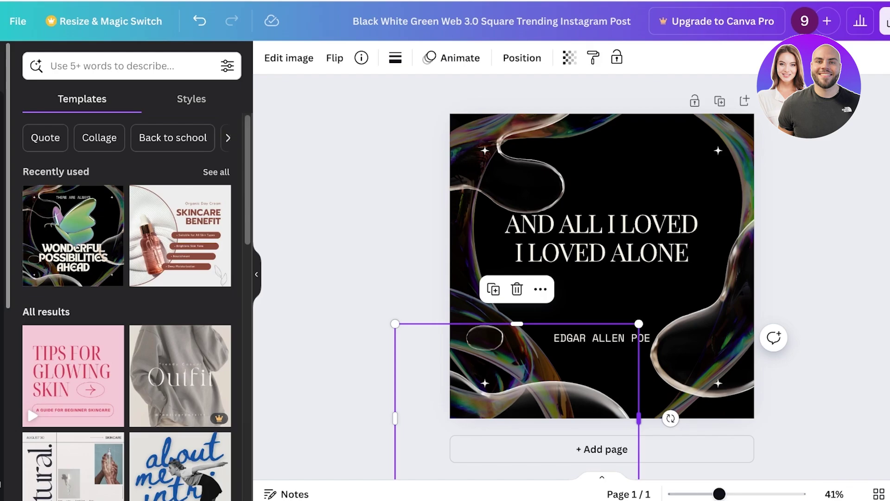
# Step: Move the "EDGAR ALLEN POE" line up to just below the quote, keeping it horizontally centered
pyautogui.click(602, 338)
pyautogui.moveTo(602, 338); pyautogui.dragTo(602, 296)
pyautogui.click(603, 329)
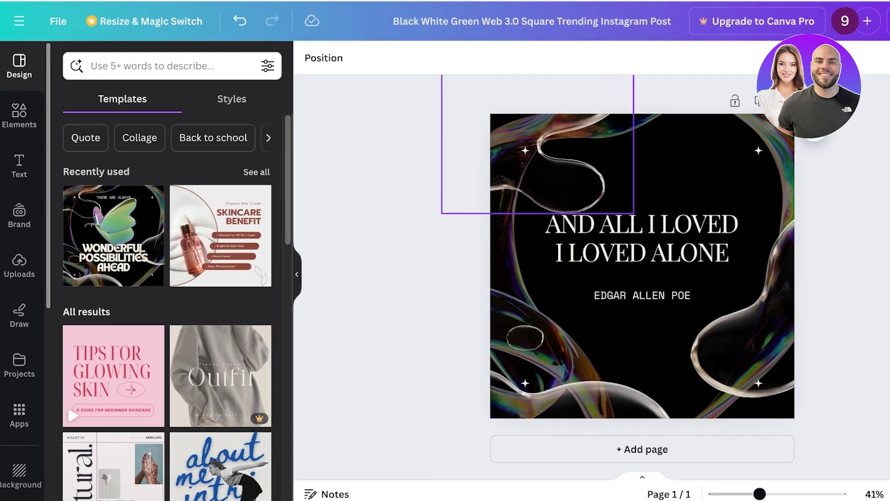
# Step: Search the elements library for "alone" and limit the results to photos
pyautogui.click(19, 115)
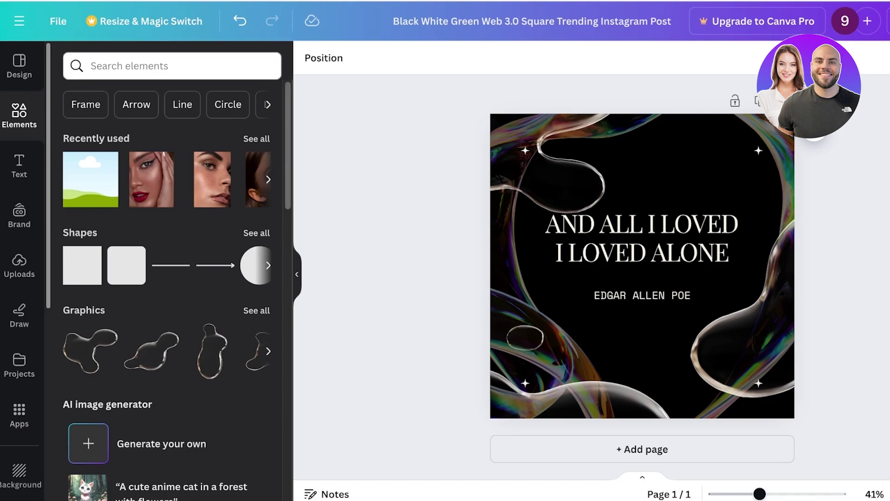
pyautogui.click(171, 66)
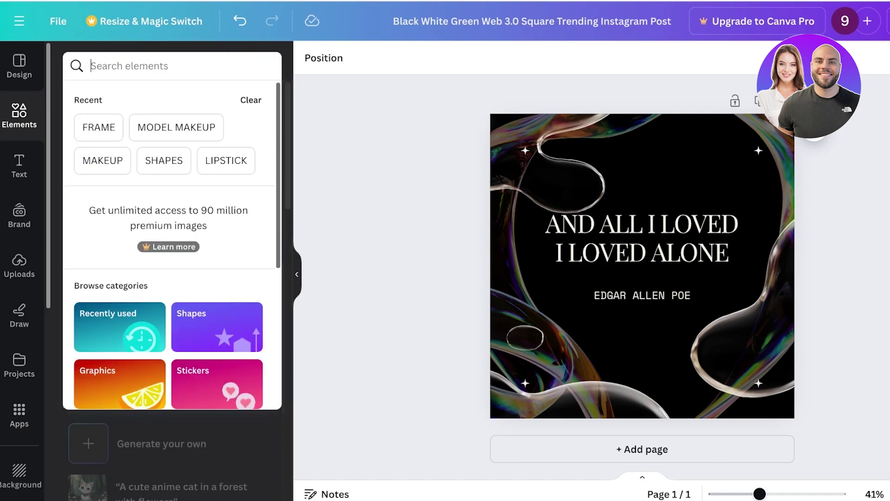
pyautogui.write('alonhe')
pyautogui.press('Return')
pyautogui.press('BackSpace')
pyautogui.press('BackSpace')
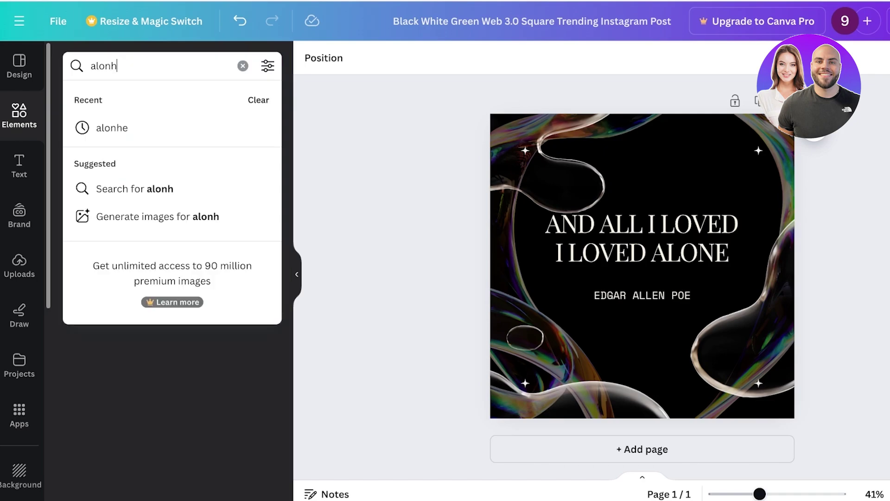
pyautogui.write('e')
pyautogui.press('Return')
pyautogui.click(162, 99)
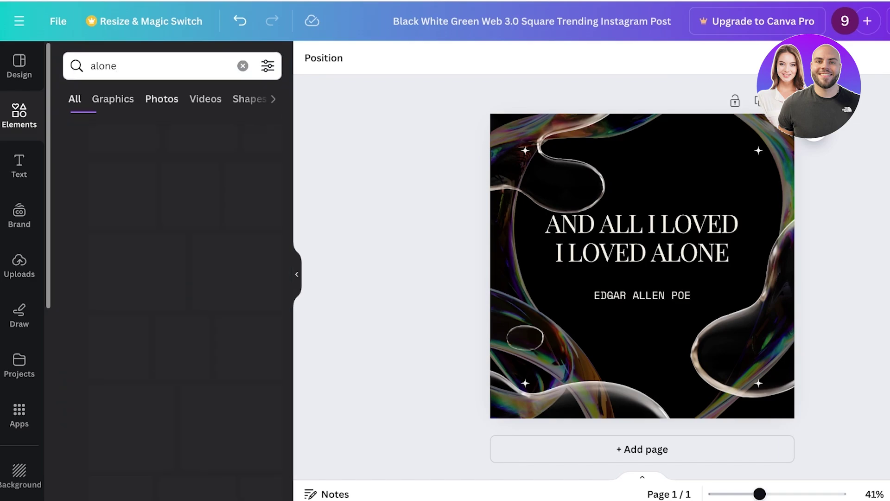
# Step: Search the photos for "aesthetic alone" instead
pyautogui.doubleClick(104, 65)
pyautogui.write('ae')
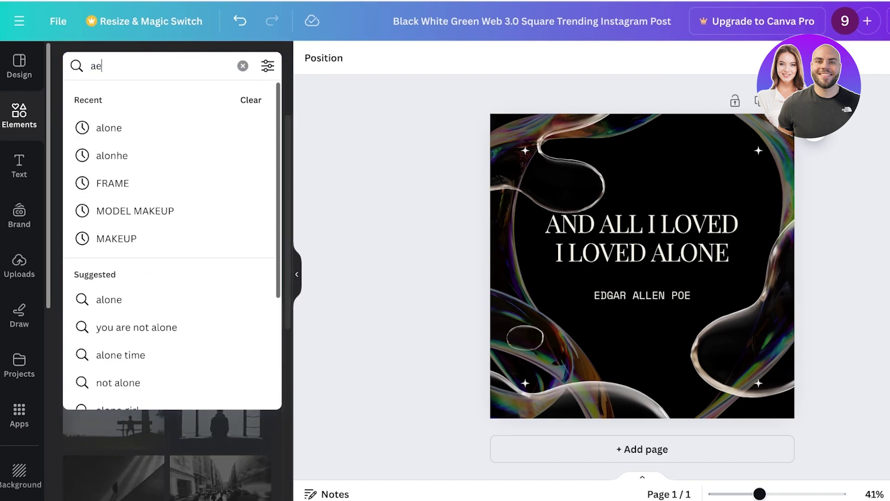
pyautogui.write('sthetic  alone')
pyautogui.press('Return')
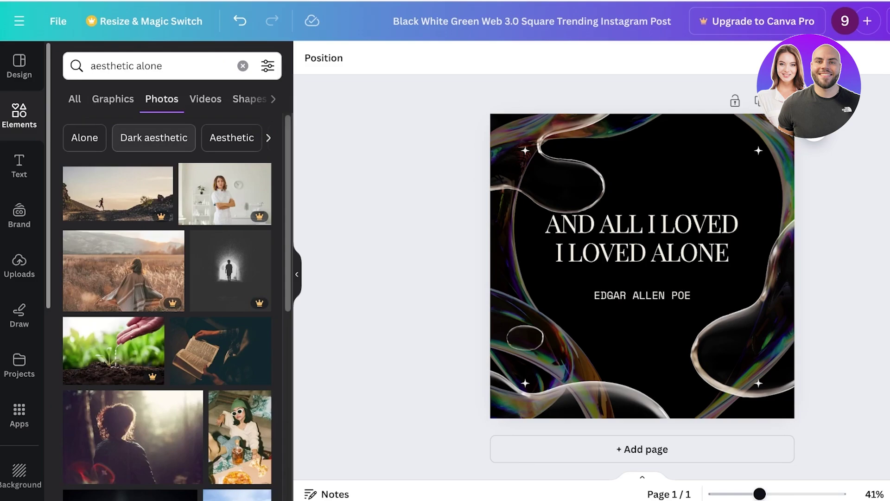
# Step: Browse the suggested "Dark aesthetic" photos, add the dark stone archway photo to the post and shift it slightly right
pyautogui.click(151, 138)
pyautogui.scroll(-1, 135, 222)
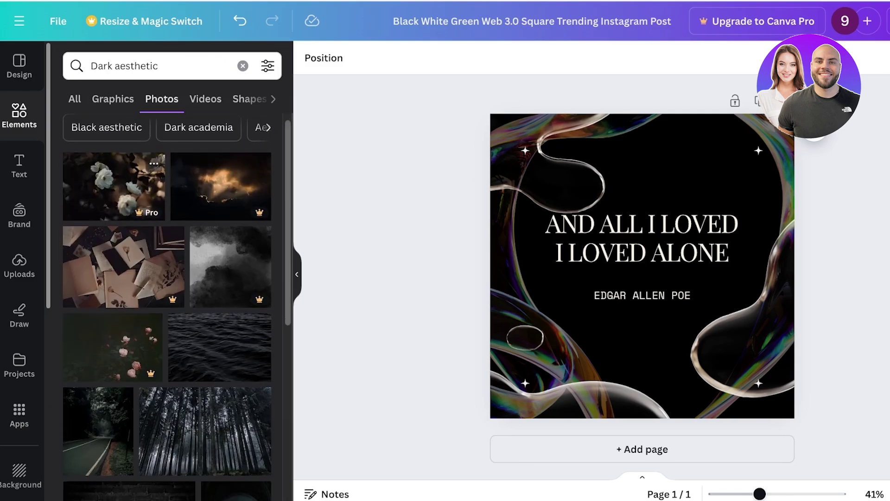
pyautogui.scroll(-1, 167, 306)
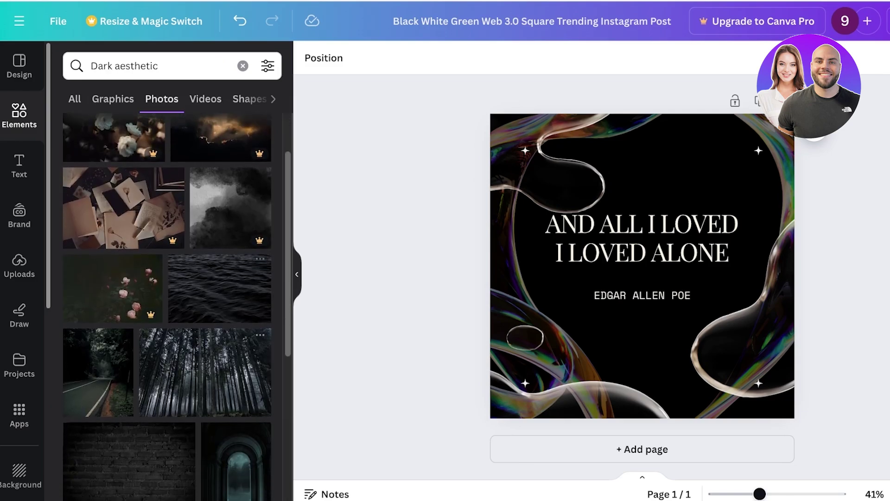
pyautogui.scroll(-4, 167, 306)
pyautogui.scroll(-1, 167, 306)
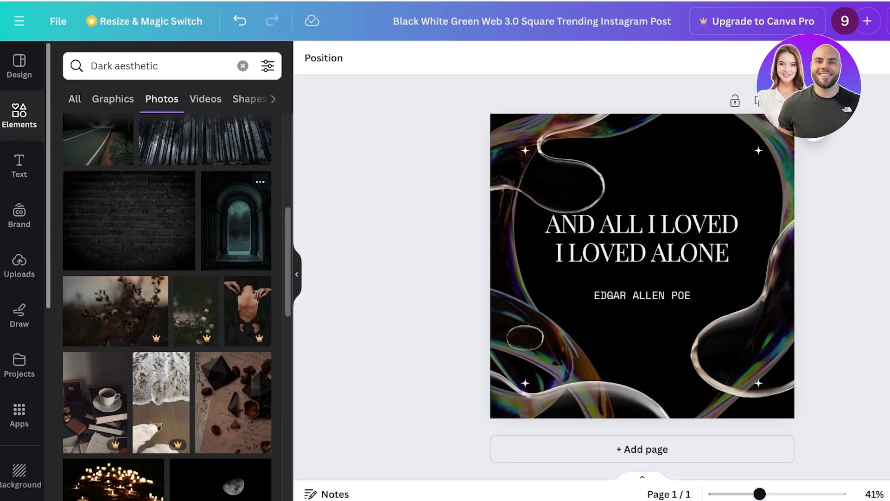
pyautogui.click(236, 221)
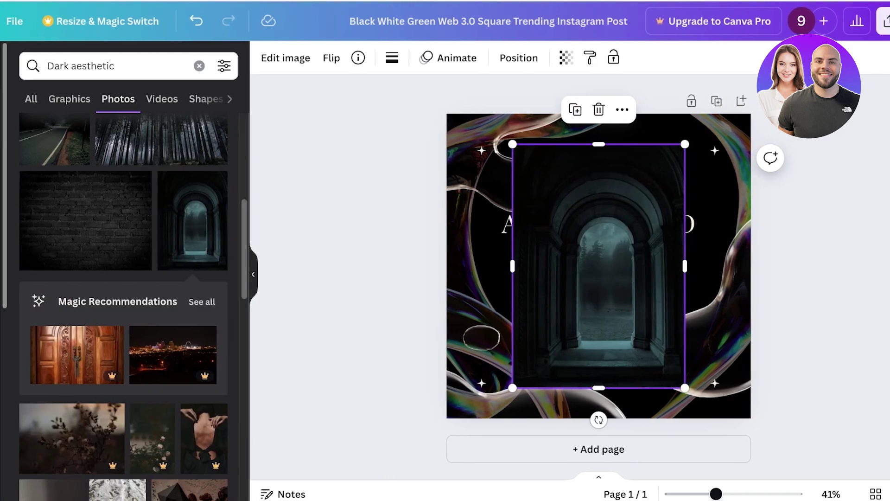
pyautogui.moveTo(592, 265); pyautogui.dragTo(611, 266)
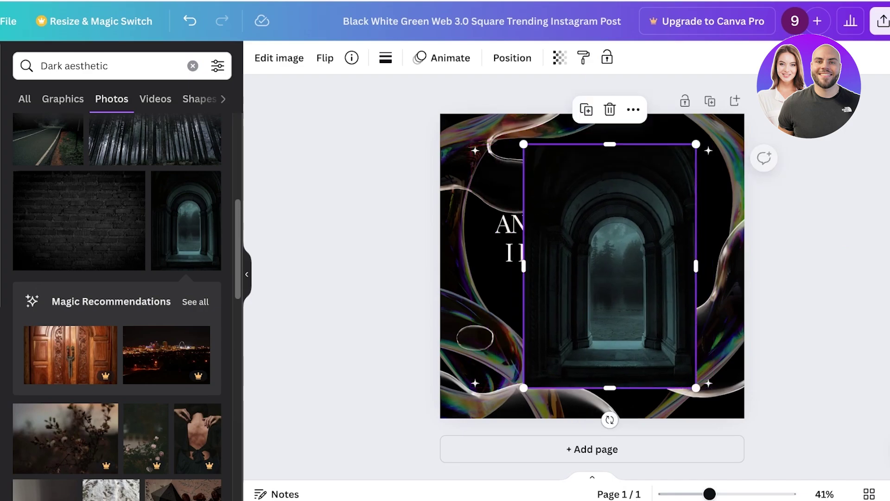
# Step: Send the archway photo backward and then to the back, behind the text and glass graphics
pyautogui.rightClick(570, 251)
pyautogui.moveTo(616, 240)
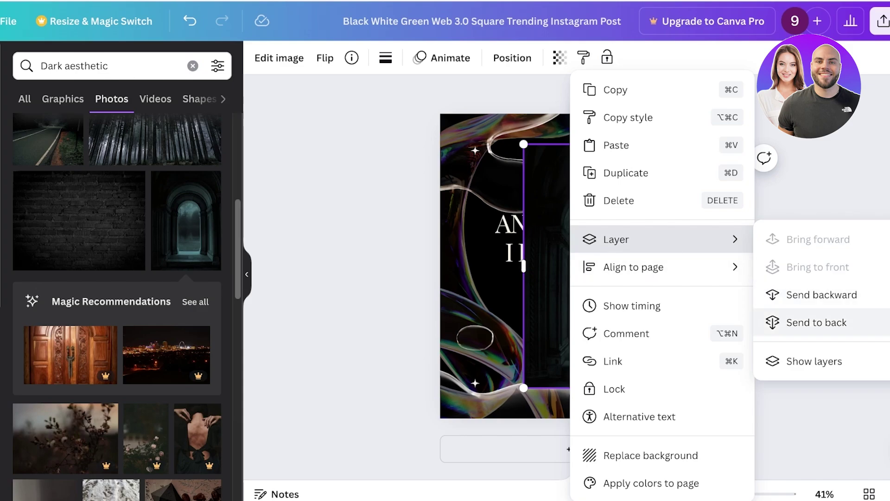
pyautogui.click(822, 295)
pyautogui.rightClick(601, 267)
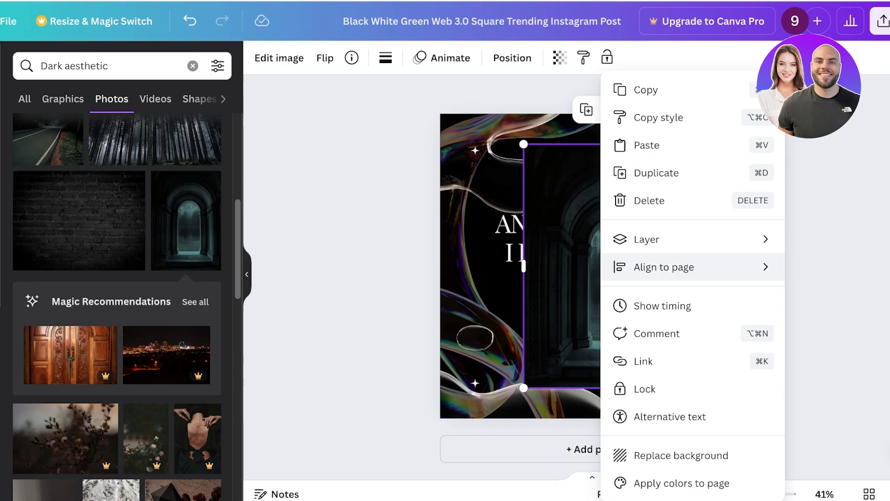
pyautogui.moveTo(646, 240)
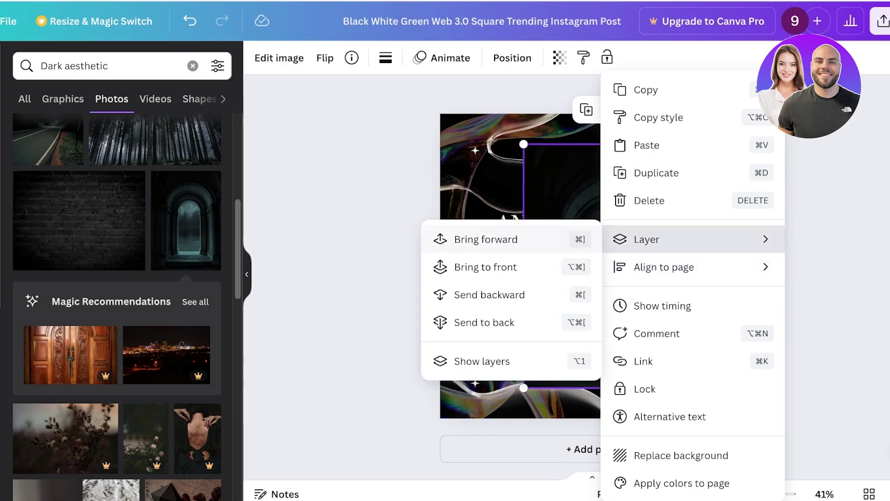
pyautogui.click(491, 322)
# Step: Enlarge the archway photo and reposition it so that it covers the whole post behind the text
pyautogui.moveTo(644, 287); pyautogui.dragTo(556, 241)
pyautogui.moveTo(608, 342); pyautogui.dragTo(786, 483)
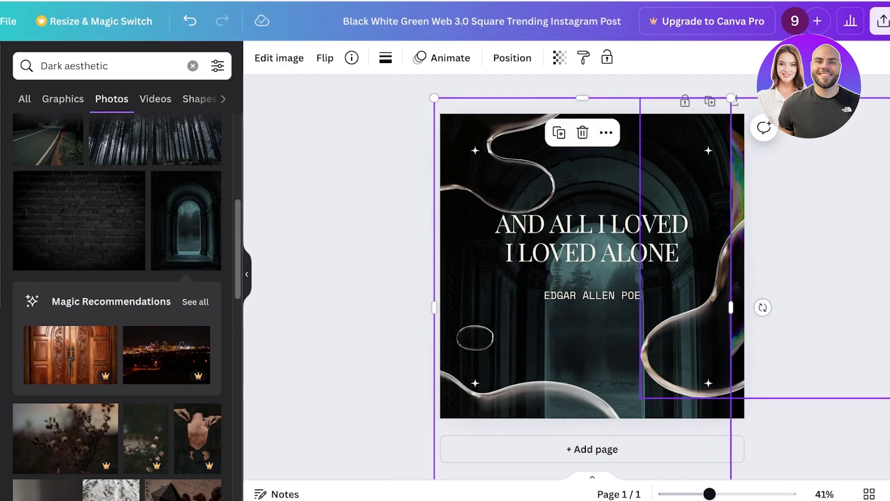
pyautogui.moveTo(654, 301); pyautogui.dragTo(658, 229)
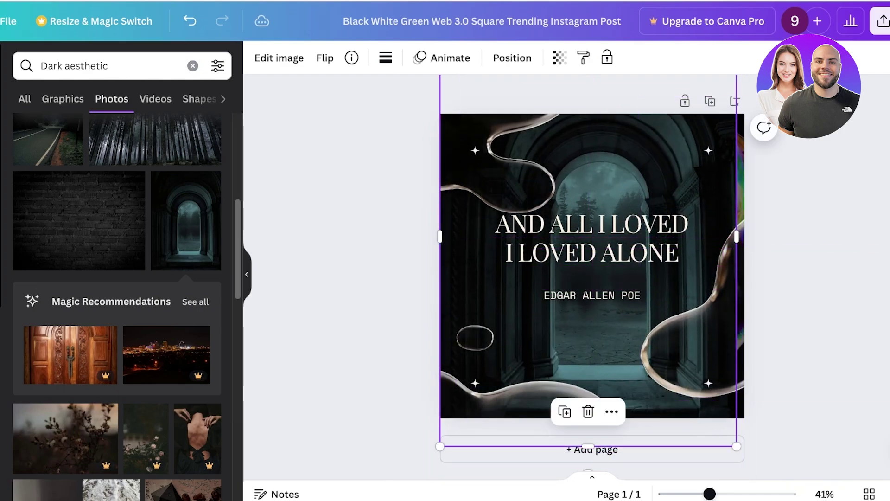
pyautogui.moveTo(737, 445); pyautogui.dragTo(776, 499)
pyautogui.moveTo(673, 320); pyautogui.dragTo(649, 252)
pyautogui.moveTo(578, 278); pyautogui.dragTo(586, 278)
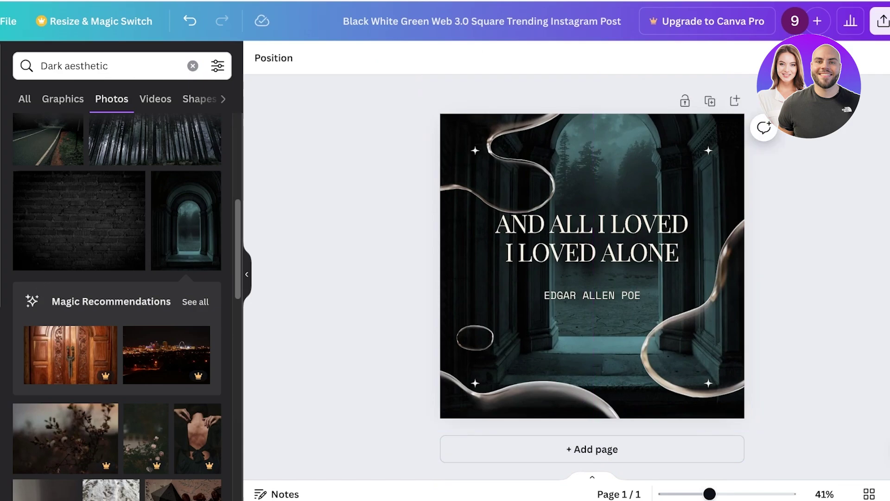
# Step: Move the large glass blob on the right side of the post slightly down
pyautogui.click(695, 343)
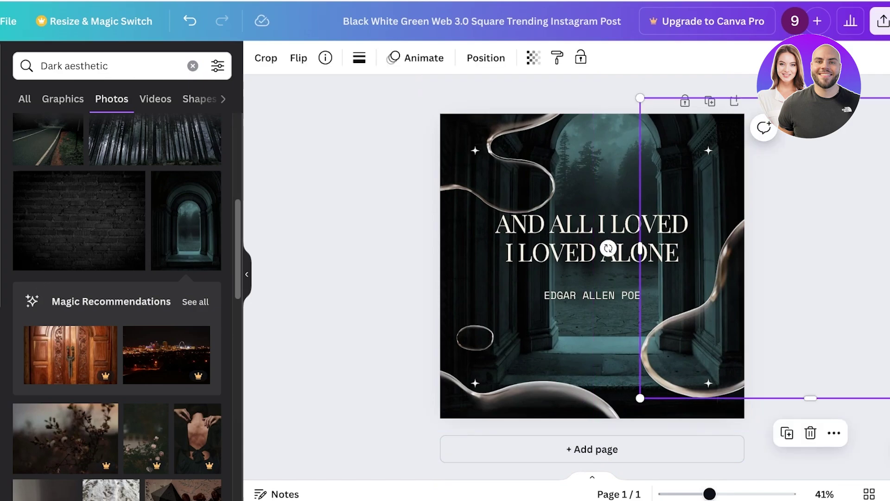
pyautogui.moveTo(647, 357); pyautogui.dragTo(649, 373)
# Step: Shrink the archway photo to slightly taller than the post and place it over the right part, vertically centered
pyautogui.click(598, 174)
pyautogui.moveTo(598, 174); pyautogui.dragTo(519, 295)
pyautogui.moveTo(681, 76); pyautogui.dragTo(570, 232)
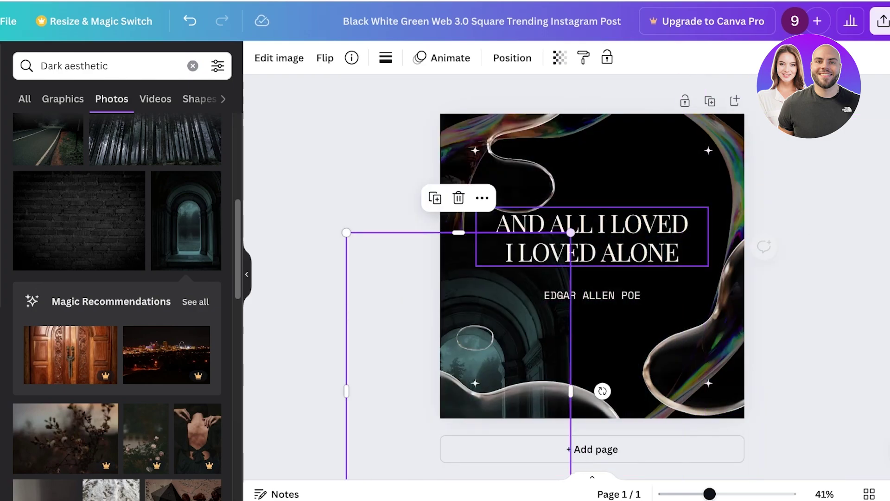
pyautogui.moveTo(515, 309); pyautogui.dragTo(703, 183)
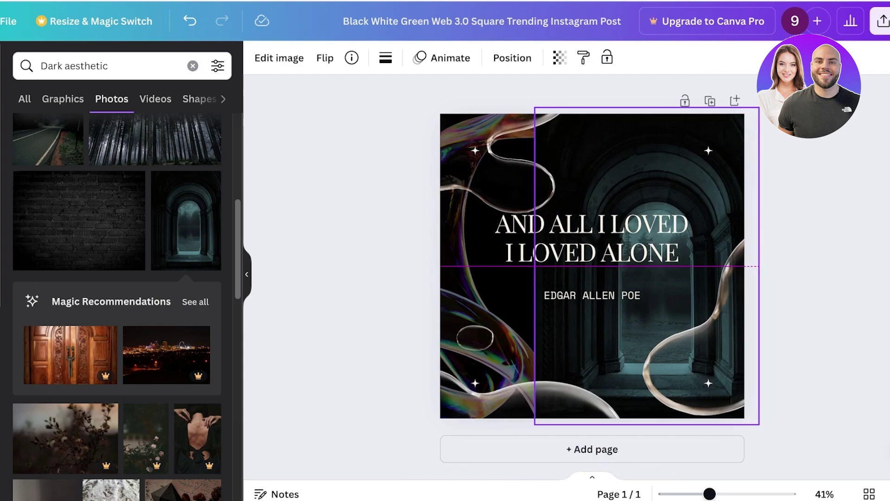
pyautogui.moveTo(647, 266); pyautogui.dragTo(653, 266)
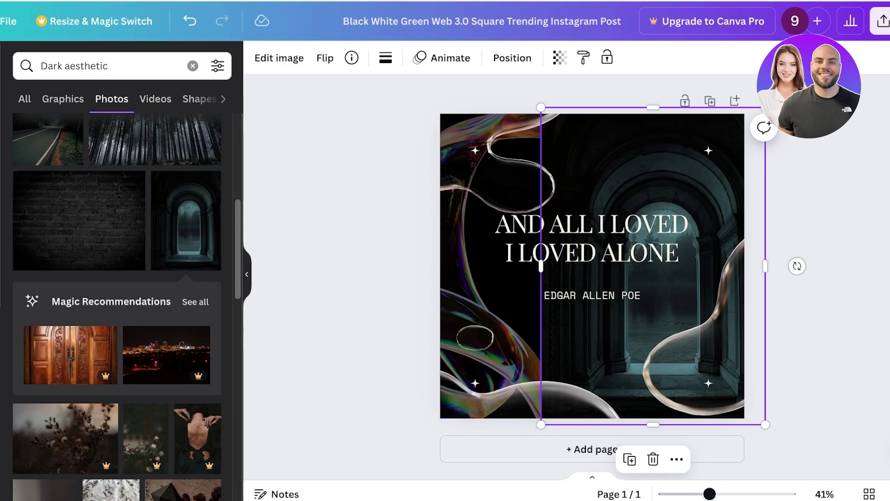
# Step: Search the elements for "frame" and show all results in the Frames category
pyautogui.click(193, 66)
pyautogui.click(88, 66)
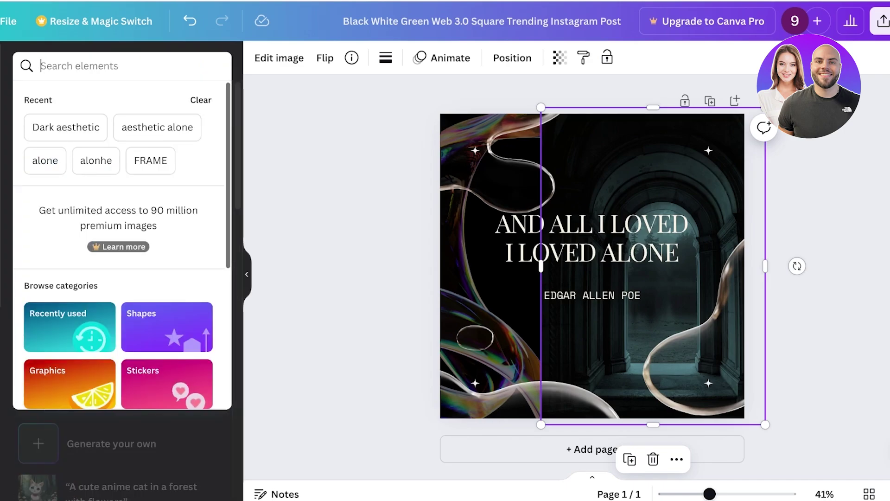
pyautogui.write('frame')
pyautogui.press('Return')
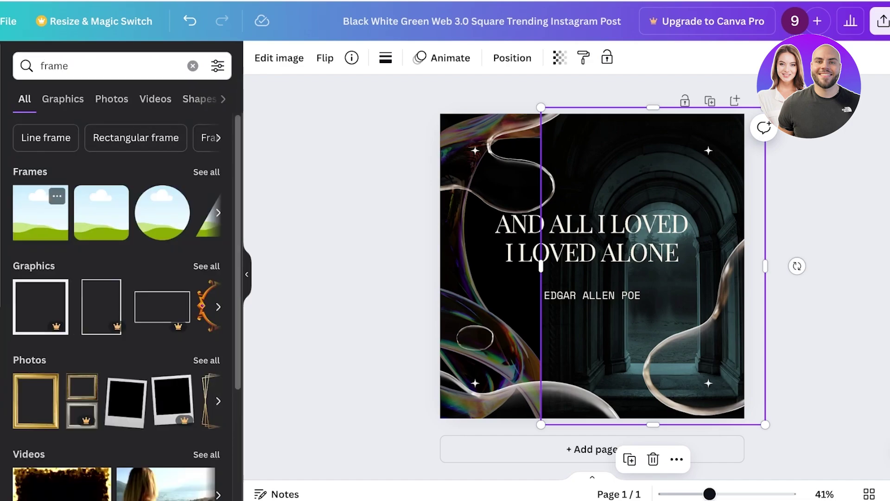
pyautogui.click(206, 171)
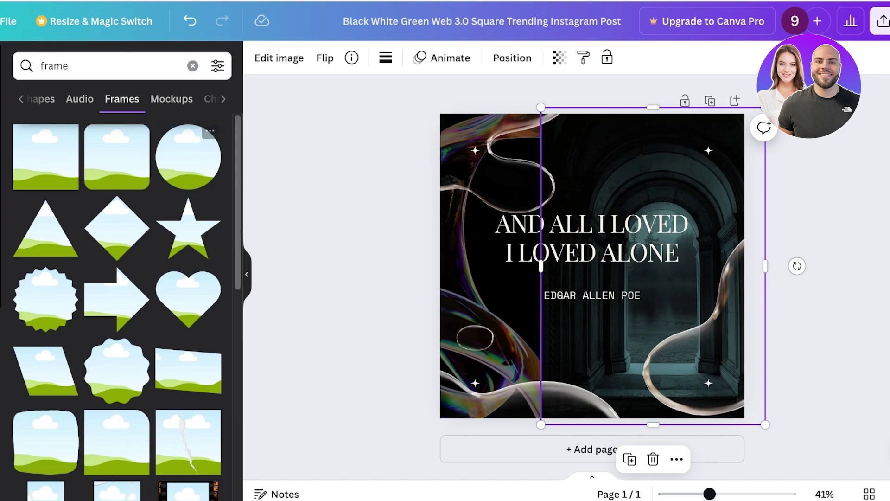
# Step: Refine the search to "frame arch" and add the tall, narrow arch frame to the post
pyautogui.click(102, 66)
pyautogui.write('ar')
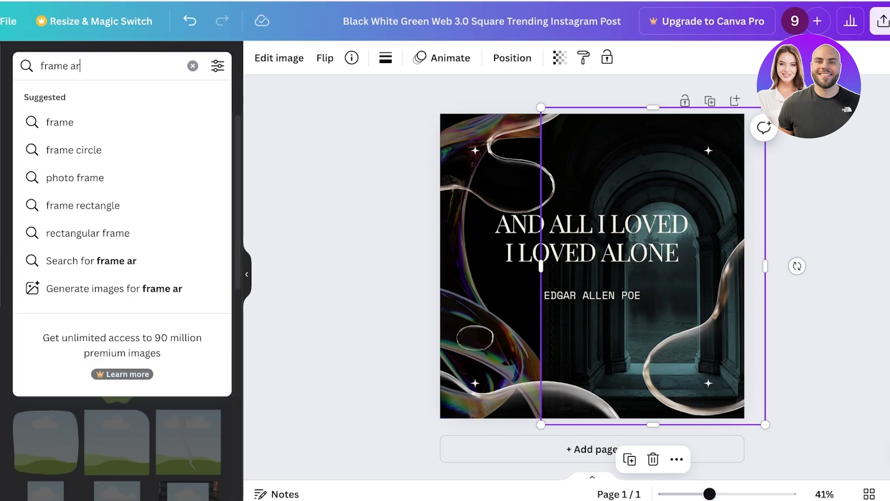
pyautogui.write('ch')
pyautogui.press('Return')
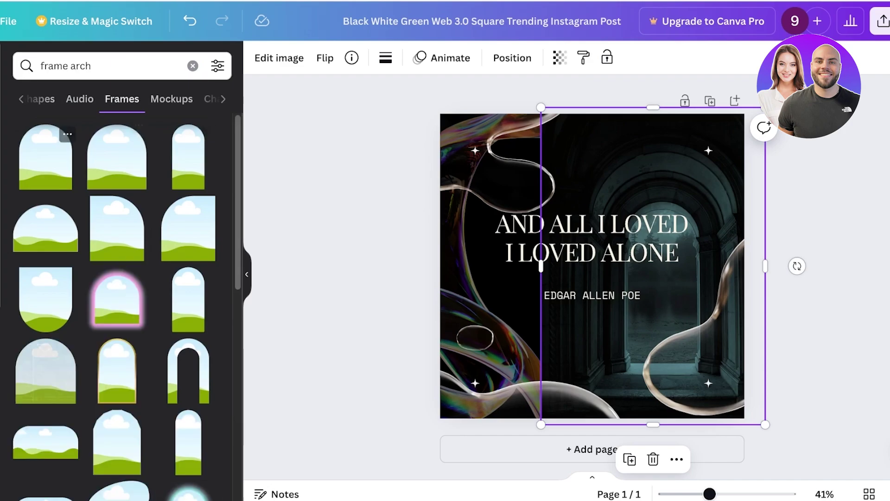
pyautogui.click(188, 158)
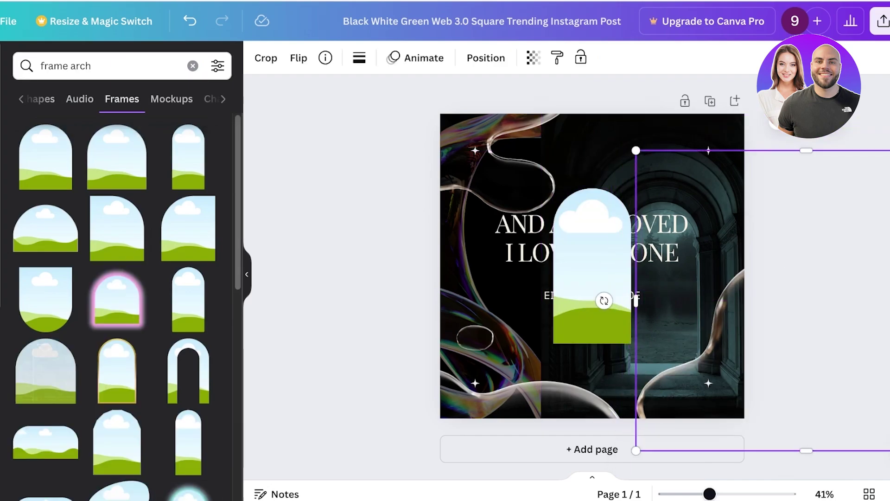
# Step: Place the dark archway photo inside the arch frame in the middle of the post
pyautogui.moveTo(666, 260); pyautogui.dragTo(587, 288)
pyautogui.doubleClick(594, 290)
pyautogui.moveTo(642, 189); pyautogui.dragTo(669, 149)
pyautogui.moveTo(599, 260); pyautogui.dragTo(586, 260)
pyautogui.press('Return')
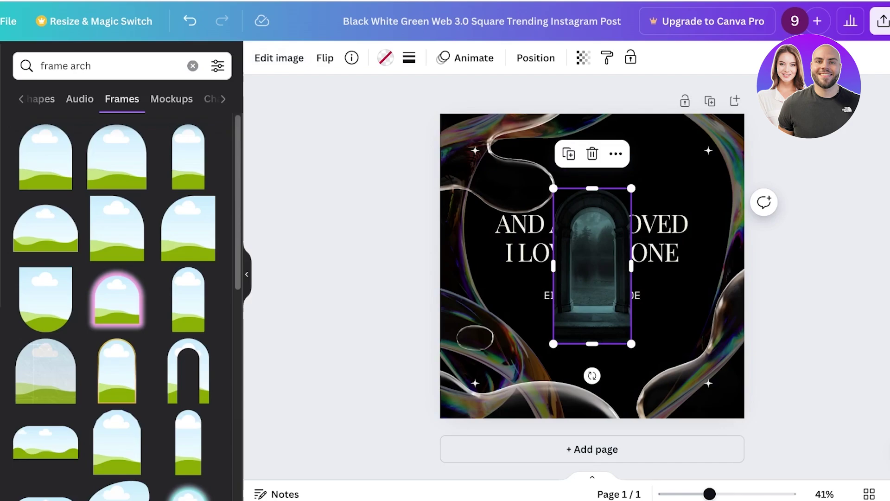
# Step: Recrop the framed archway photo, shifting it down and scaling it down slightly so that the whole arch fits the frame
pyautogui.press('Return')
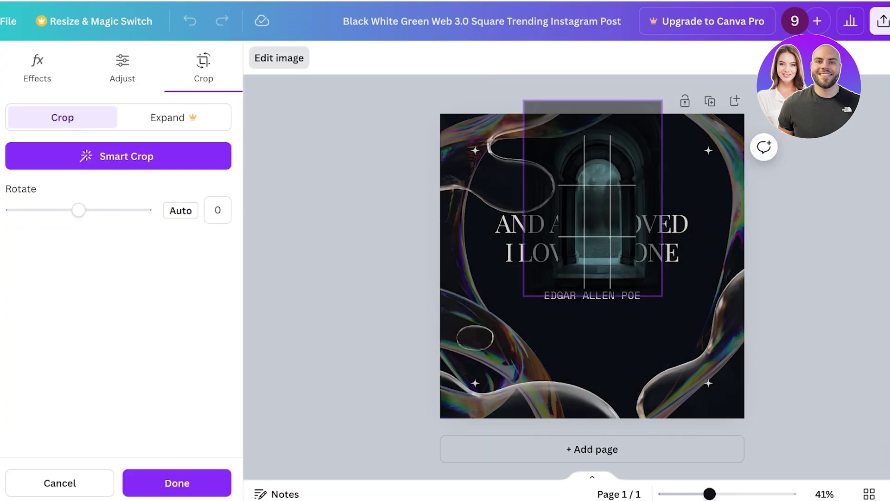
pyautogui.moveTo(597, 222); pyautogui.dragTo(596, 239)
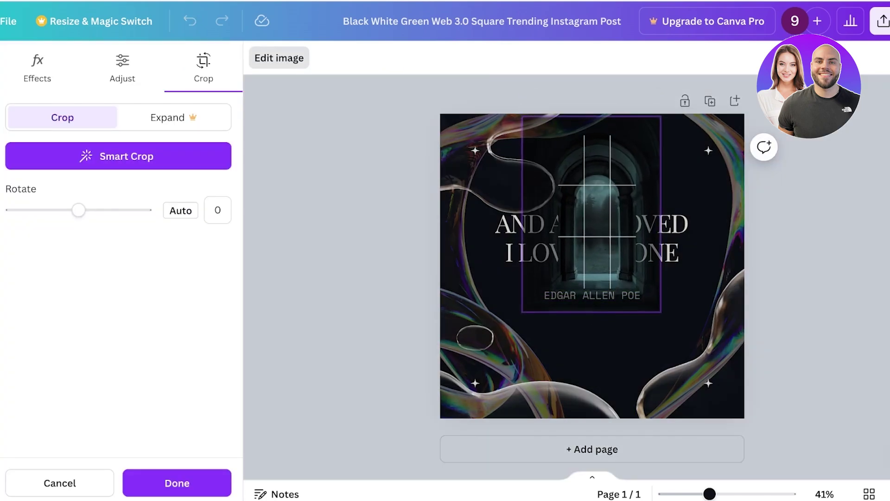
pyautogui.moveTo(661, 312); pyautogui.dragTo(649, 295)
# Step: Enlarge the framed archway and place it along the post's right edge, with its top slightly above the post
pyautogui.moveTo(597, 227); pyautogui.dragTo(709, 369)
pyautogui.press('Return')
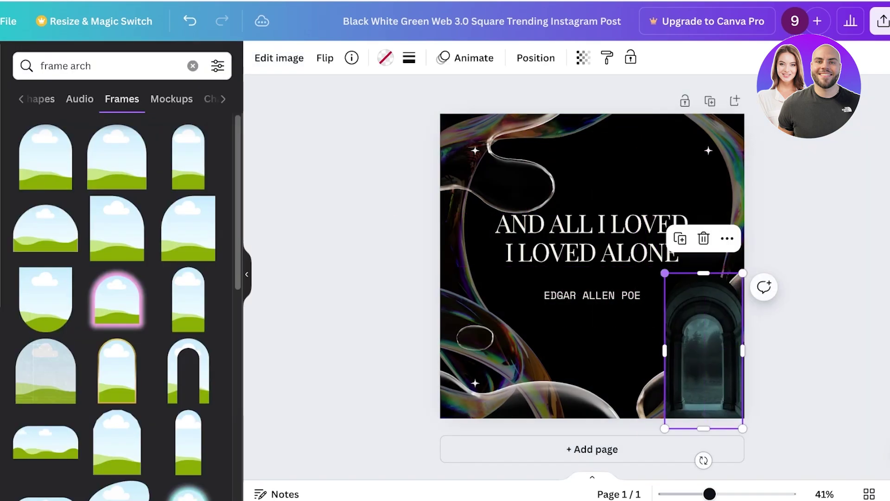
pyautogui.moveTo(665, 273); pyautogui.dragTo(618, 182)
pyautogui.press('Escape')
pyautogui.moveTo(682, 301); pyautogui.dragTo(690, 214)
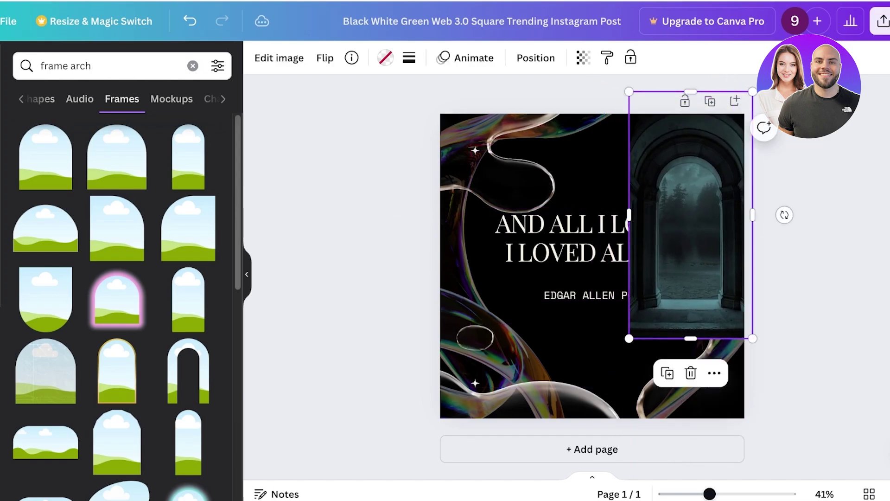
# Step: Send the framed archway to the back, behind the quote text, stars and glass graphics
pyautogui.rightClick(696, 209)
pyautogui.moveTo(742, 240)
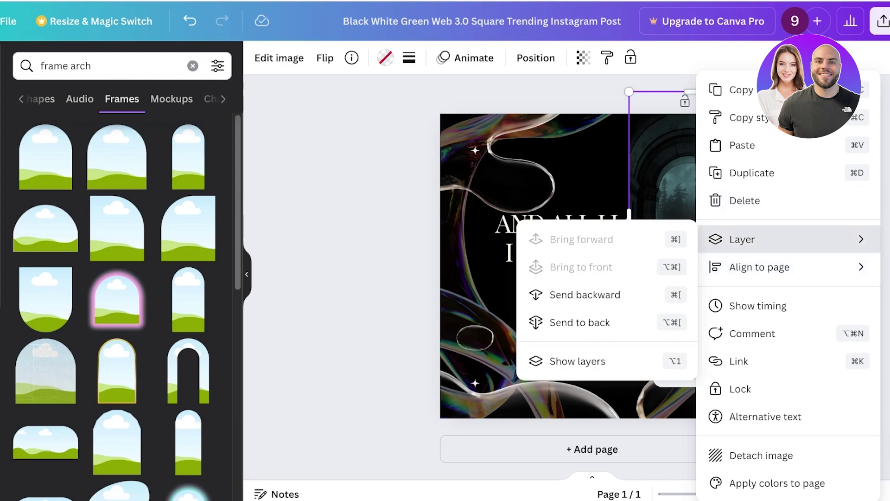
pyautogui.click(579, 320)
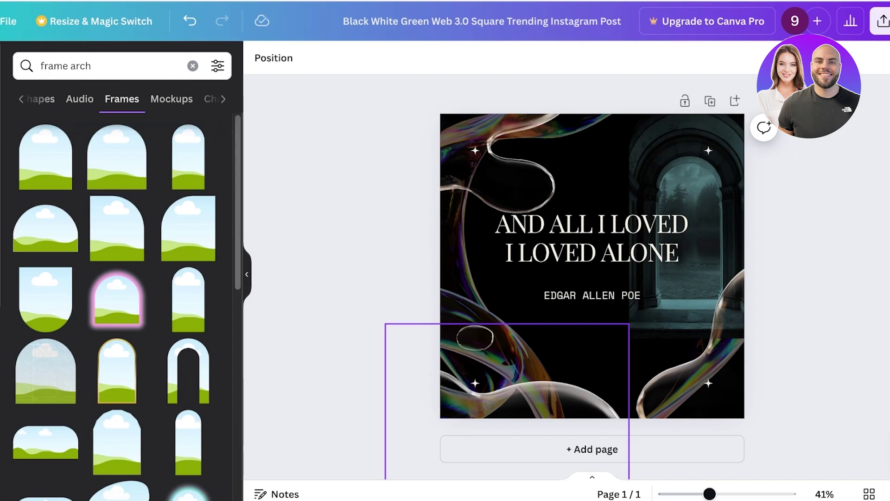
# Step: Search the elements for "Dark aesthetic" and browse the Graphics results for a suitable decoration
pyautogui.click(192, 66)
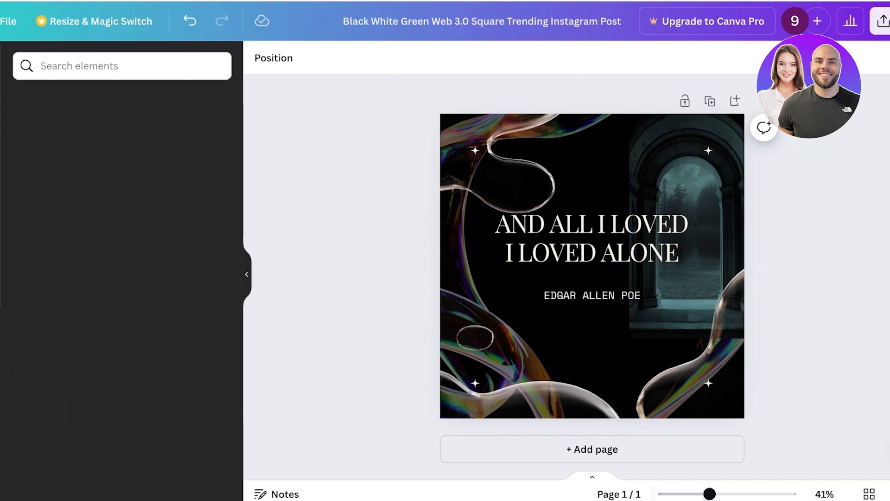
pyautogui.click(122, 66)
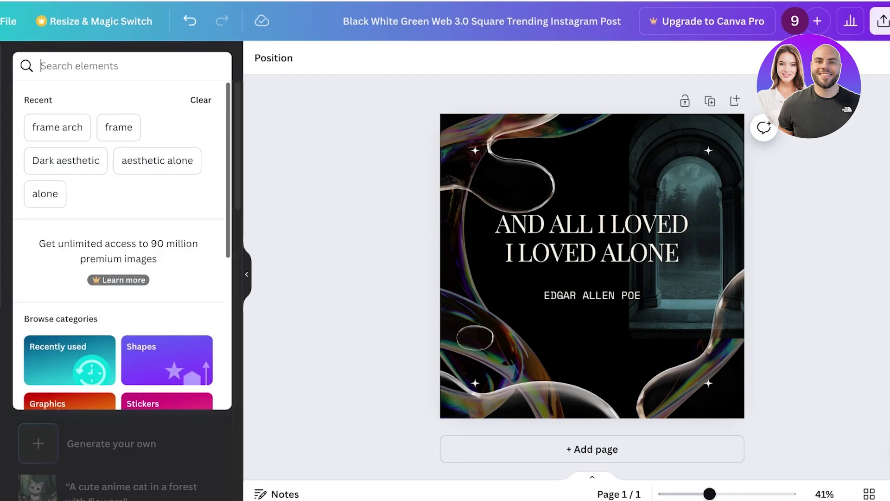
pyautogui.write('dark')
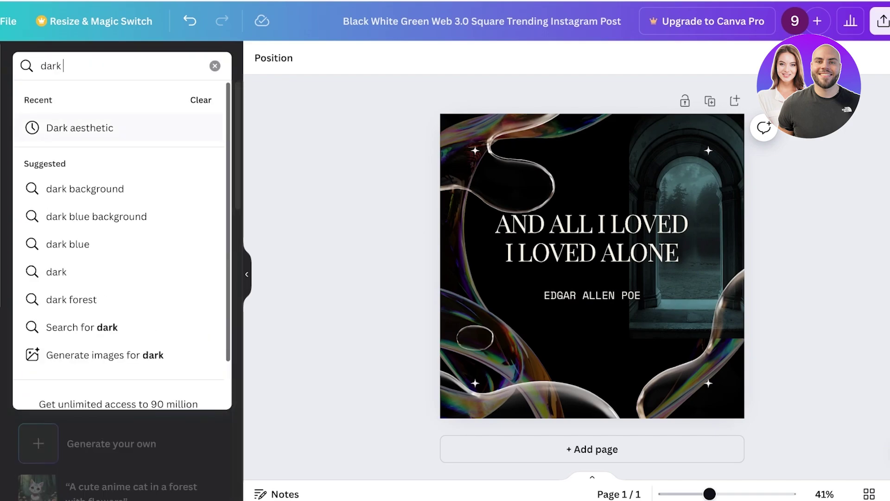
pyautogui.click(132, 130)
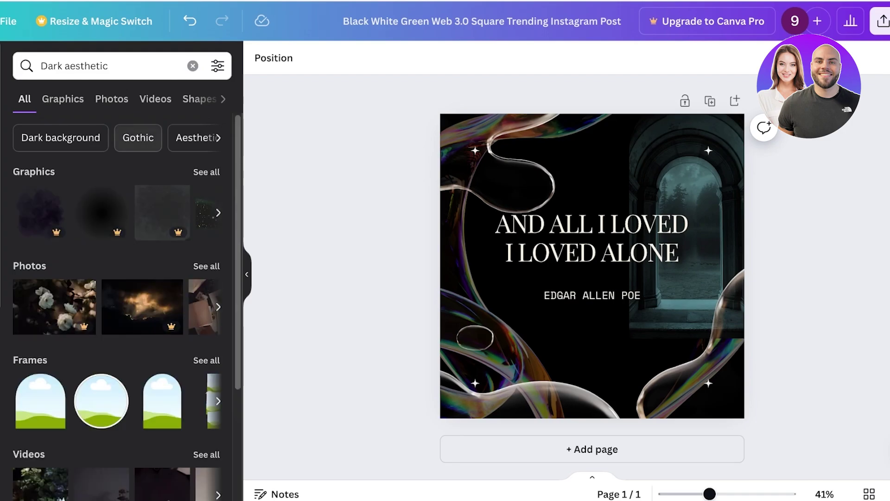
pyautogui.click(63, 99)
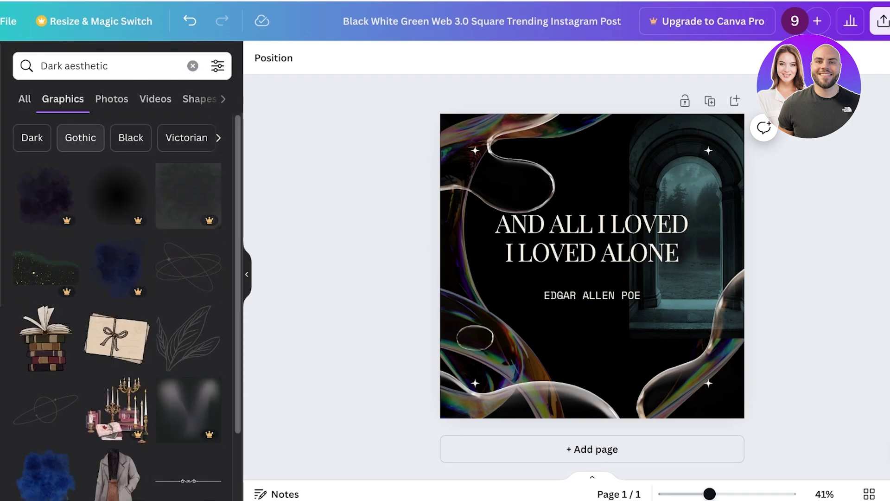
pyautogui.scroll(-5, 116, 241)
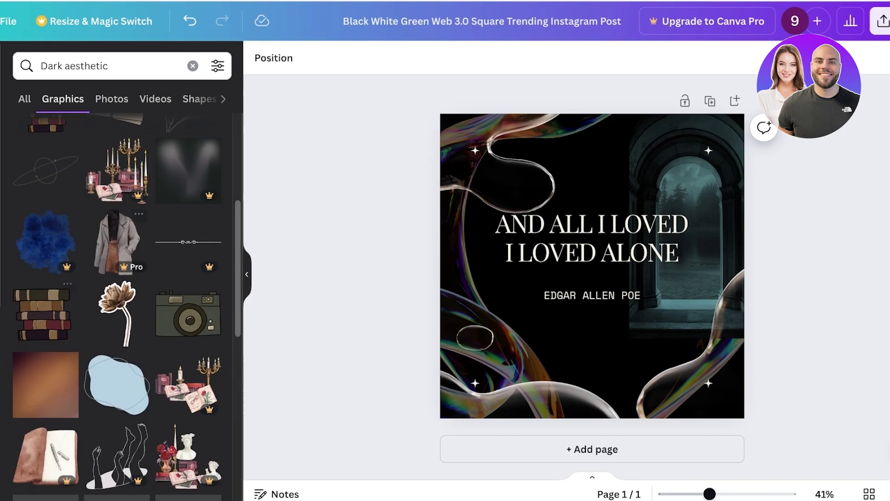
pyautogui.scroll(-10, 115, 279)
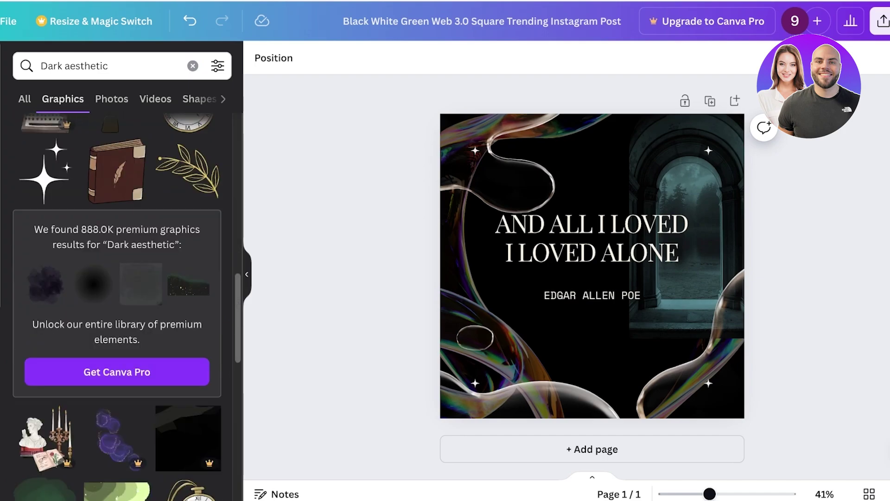
pyautogui.scroll(-6, 116, 278)
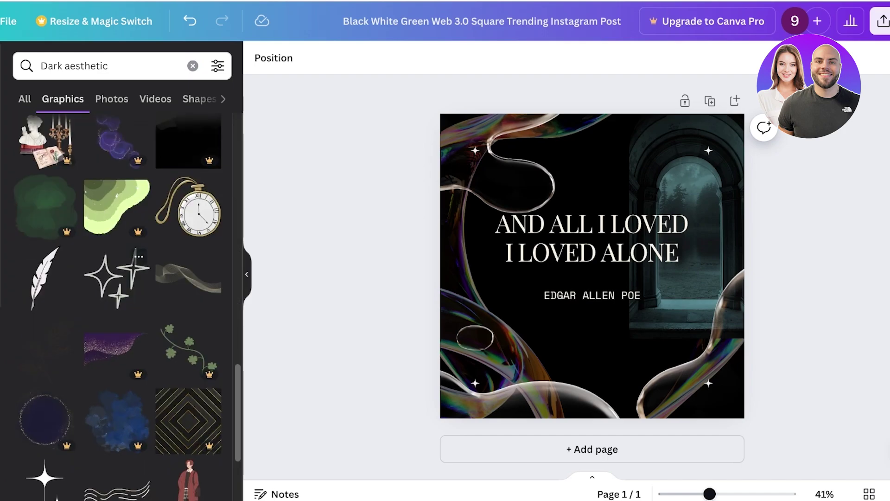
pyautogui.scroll(-3, 116, 278)
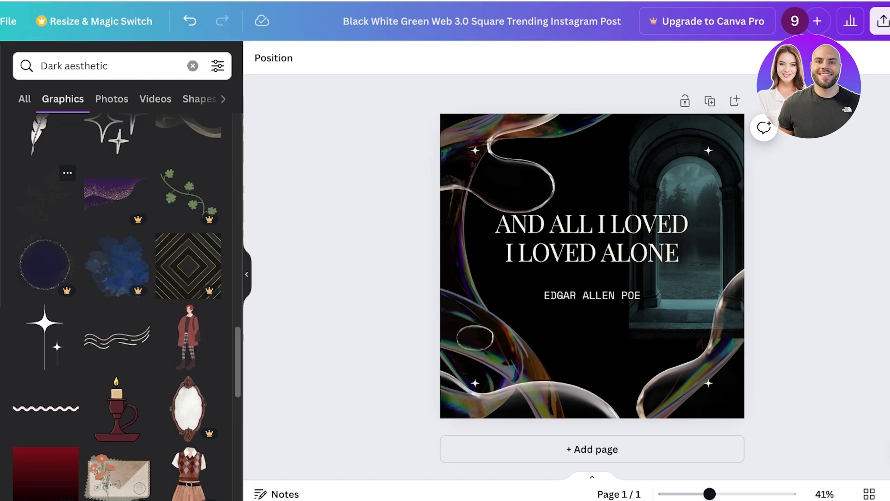
pyautogui.scroll(-3, 116, 278)
pyautogui.scroll(-3, 115, 278)
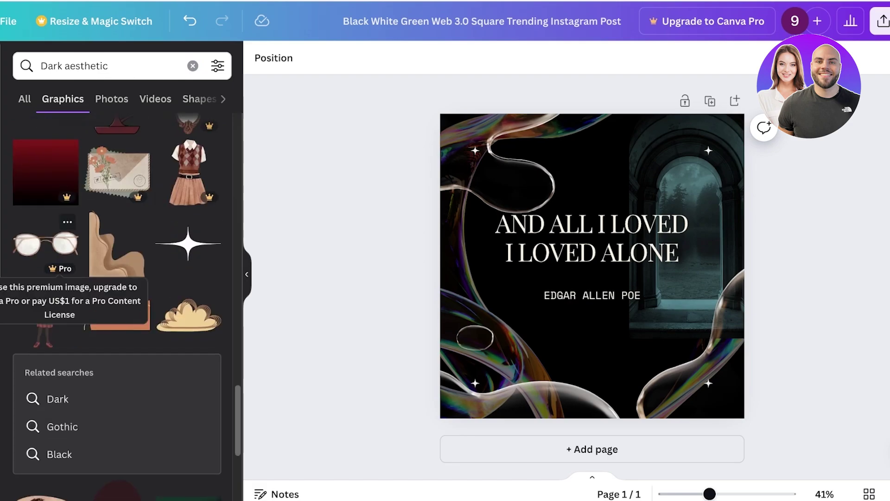
pyautogui.scroll(-4, 116, 279)
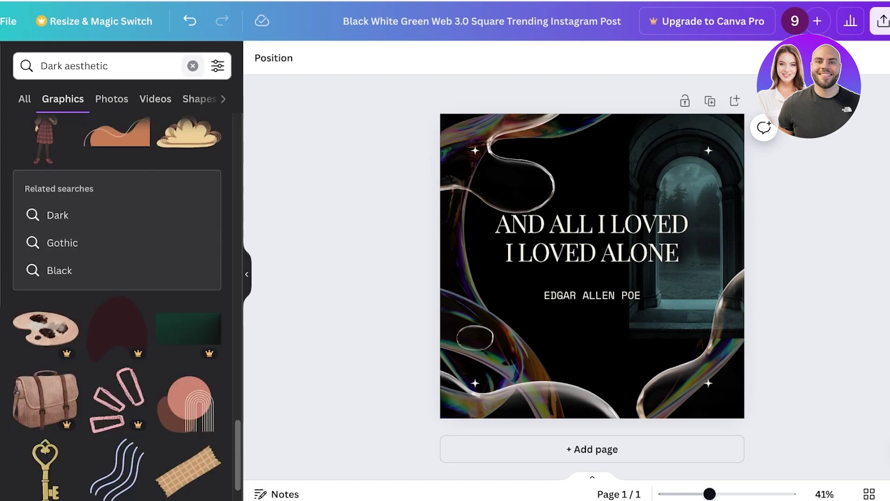
# Step: Replace the element search with "bricks" and limit the results to graphics
pyautogui.click(192, 66)
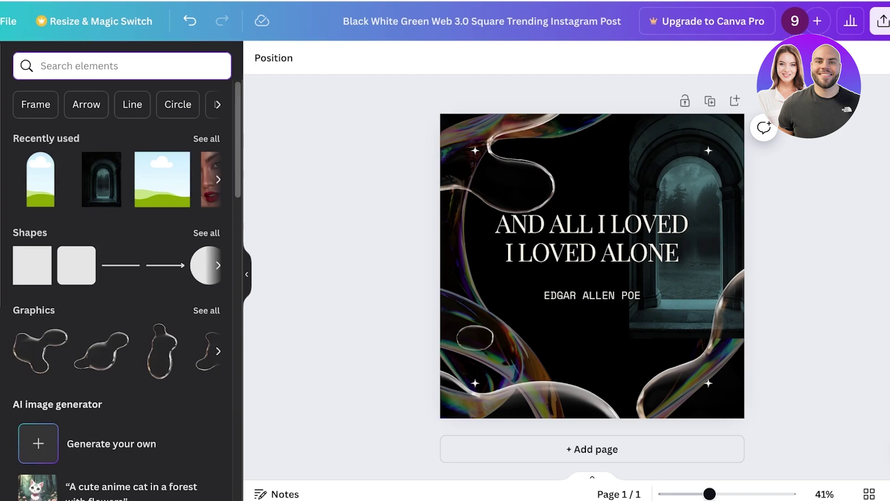
pyautogui.write('bricks')
pyautogui.press('Return')
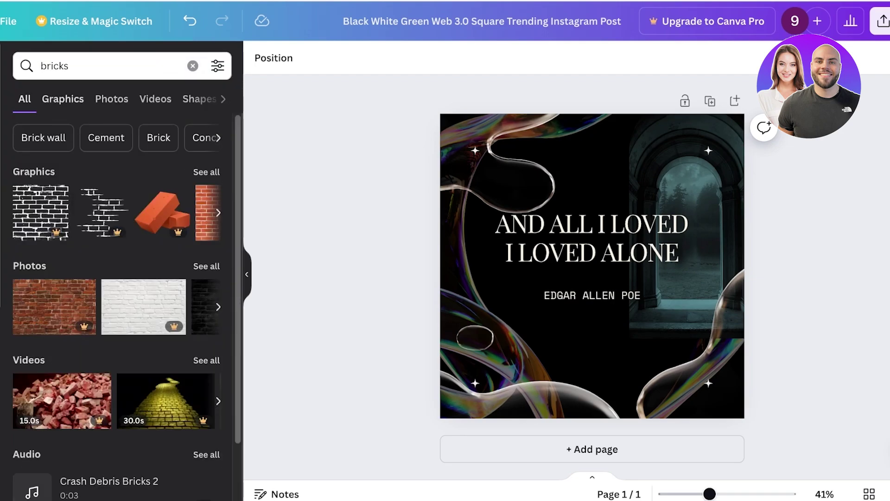
pyautogui.click(63, 99)
# Step: Change the graphics search to "brick floor" and add the thin reddish-brown brick floor strip to the post
pyautogui.click(76, 66)
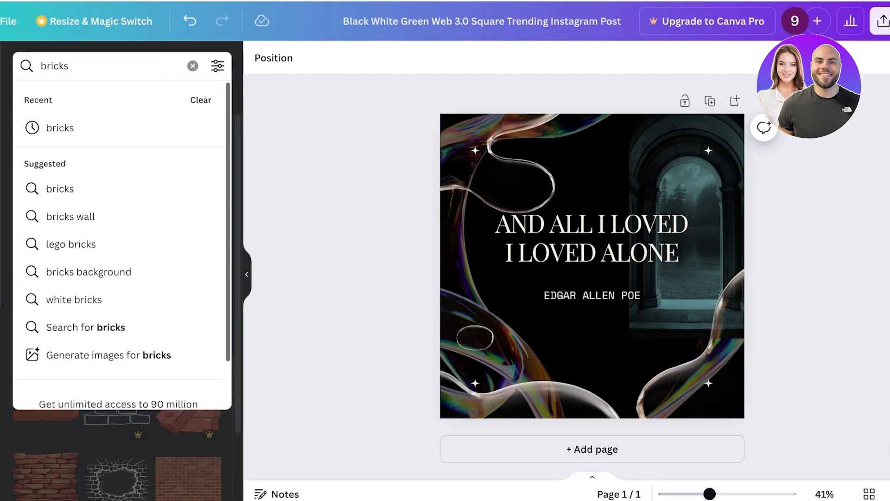
pyautogui.press('BackSpace')
pyautogui.press('BackSpace')
pyautogui.press('BackSpace')
pyautogui.press('BackSpace')
pyautogui.write('ri')
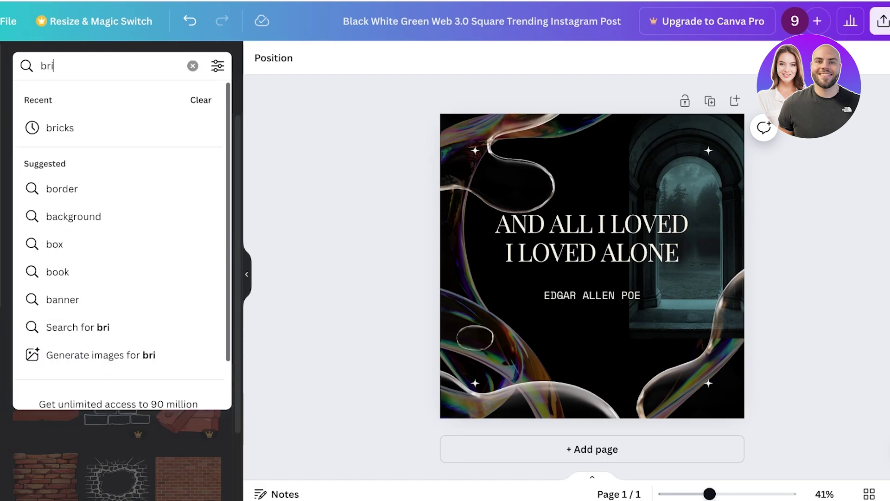
pyautogui.write('ck floor')
pyautogui.press('Return')
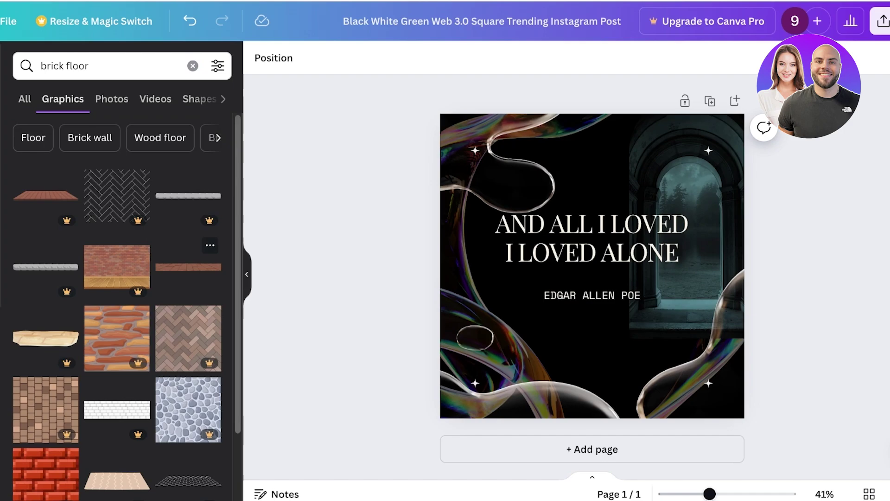
pyautogui.click(188, 267)
# Step: Shrink the brick floor strip to the framed archway's width and position it just below the archway
pyautogui.moveTo(593, 267); pyautogui.dragTo(683, 331)
pyautogui.moveTo(623, 338); pyautogui.dragTo(680, 340)
pyautogui.moveTo(807, 350); pyautogui.dragTo(744, 343)
pyautogui.moveTo(670, 375); pyautogui.dragTo(712, 365)
pyautogui.moveTo(686, 335); pyautogui.dragTo(695, 359)
pyautogui.moveTo(720, 389); pyautogui.dragTo(714, 409)
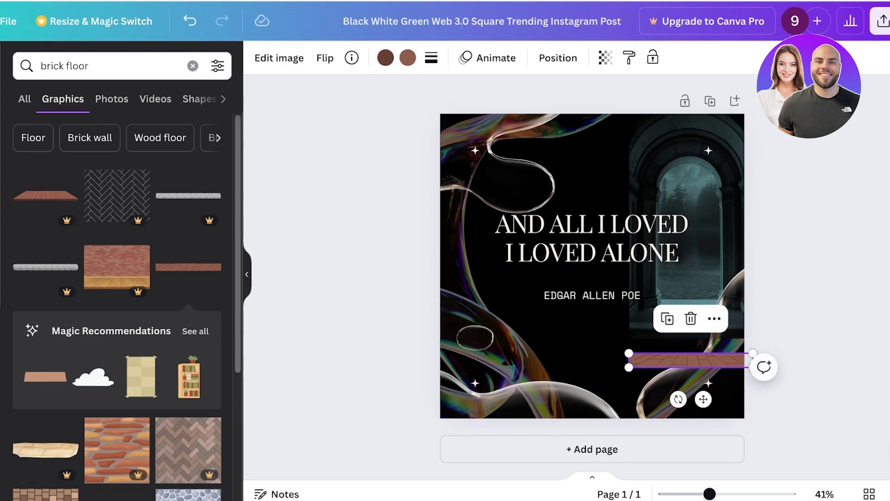
# Step: Move the brick floor strip up to overlap the archway's lower edge and send it to the back
pyautogui.moveTo(691, 360); pyautogui.dragTo(691, 339)
pyautogui.rightClick(678, 339)
pyautogui.moveTo(714, 306)
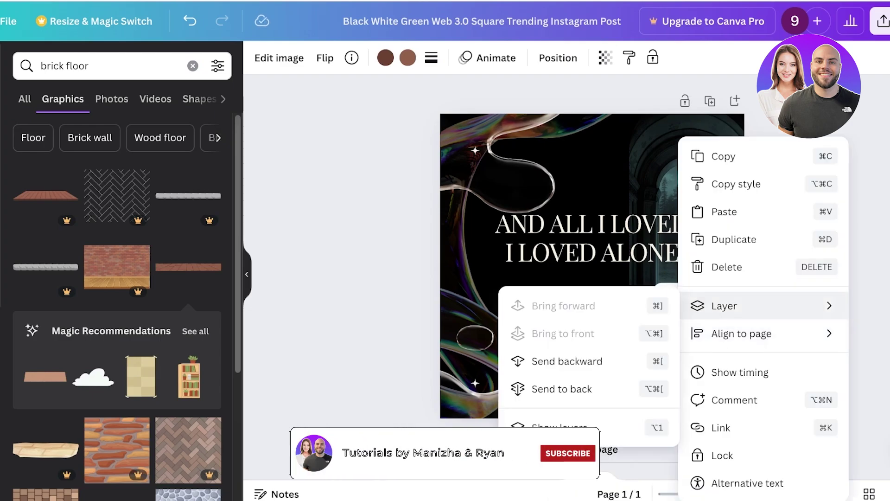
pyautogui.click(562, 389)
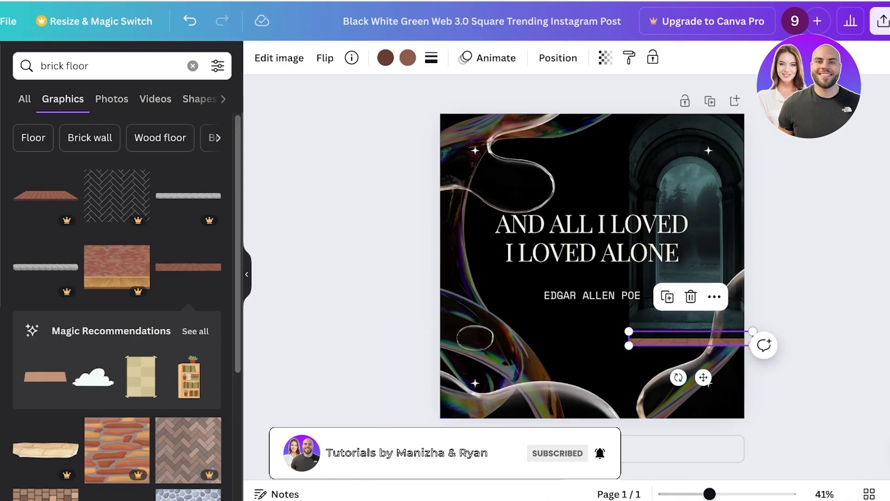
# Step: Recolor the brick floor strip with shades from the archway photo, near-black for its first color and dark green-grey for its second
pyautogui.click(386, 58)
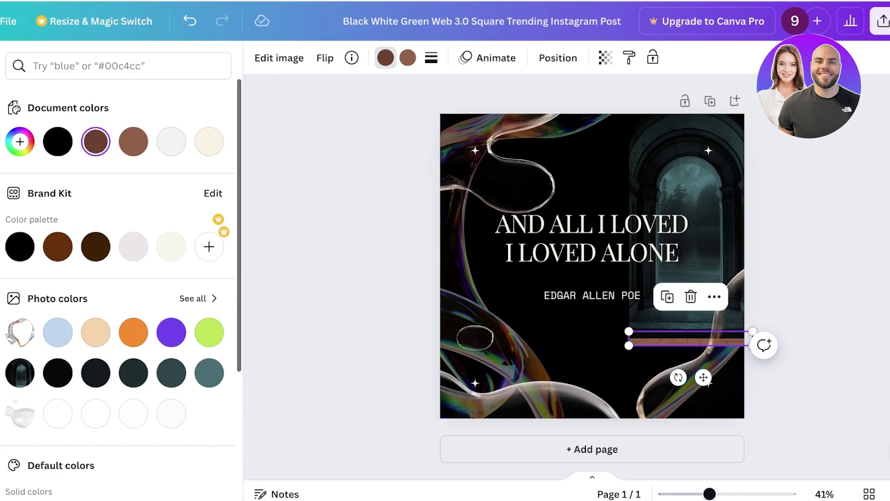
pyautogui.click(209, 372)
pyautogui.click(172, 373)
pyautogui.click(96, 373)
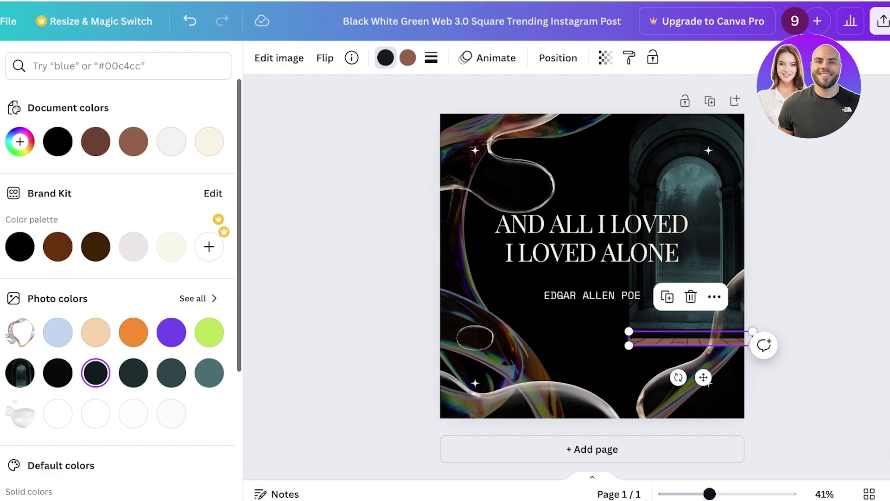
pyautogui.click(408, 58)
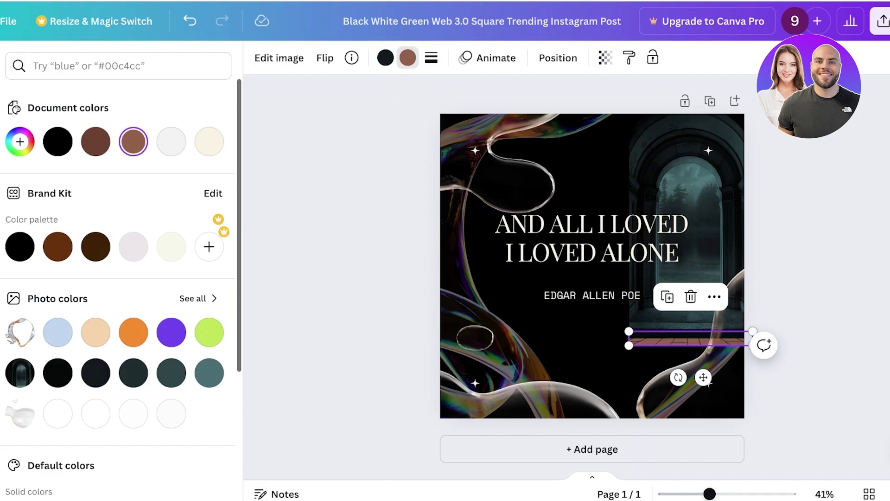
pyautogui.click(209, 372)
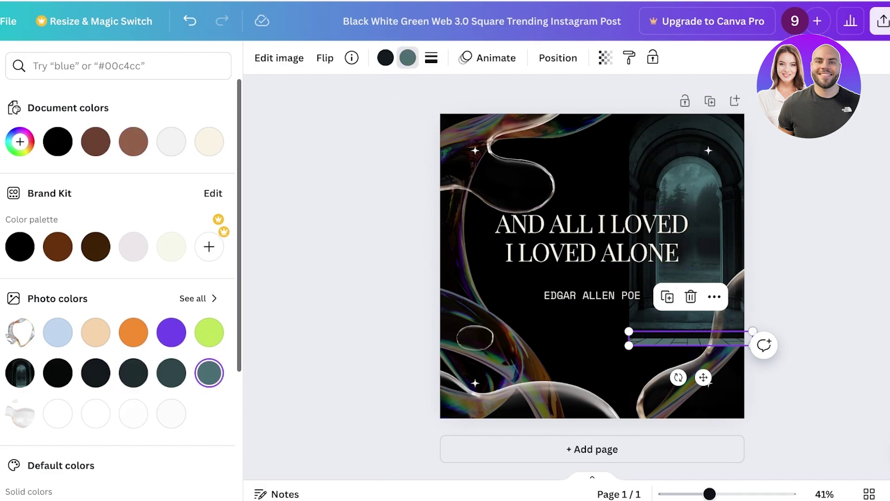
pyautogui.click(134, 372)
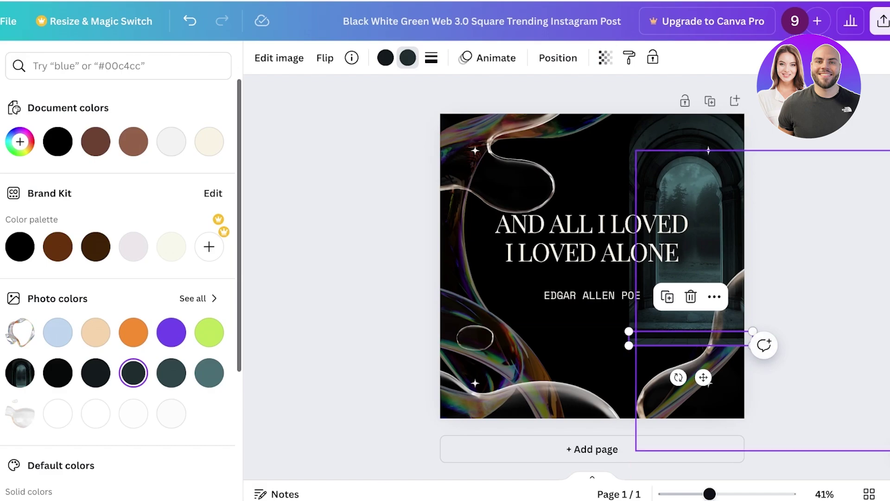
pyautogui.click(580, 403)
pyautogui.click(677, 399)
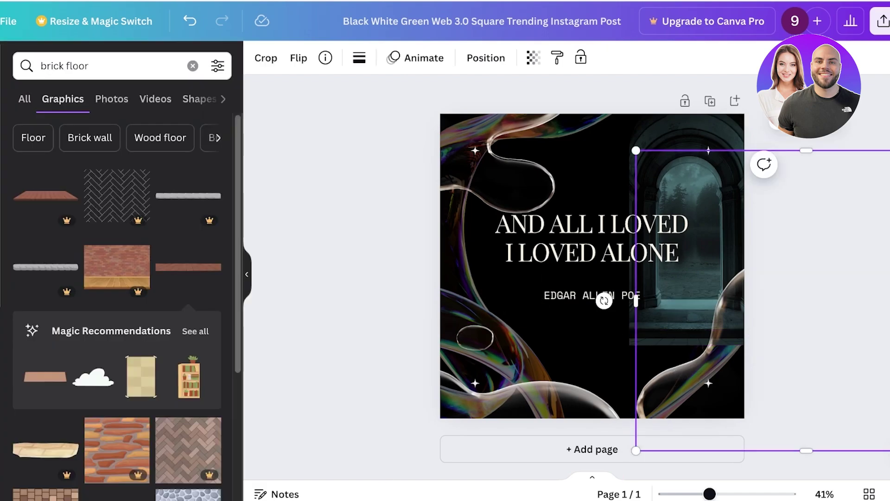
pyautogui.click(579, 402)
pyautogui.click(675, 394)
pyautogui.click(580, 403)
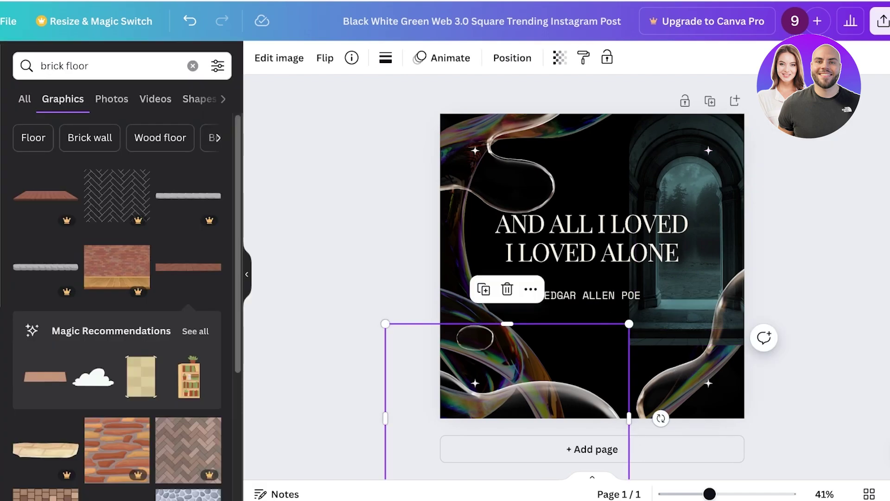
pyautogui.click(795, 297)
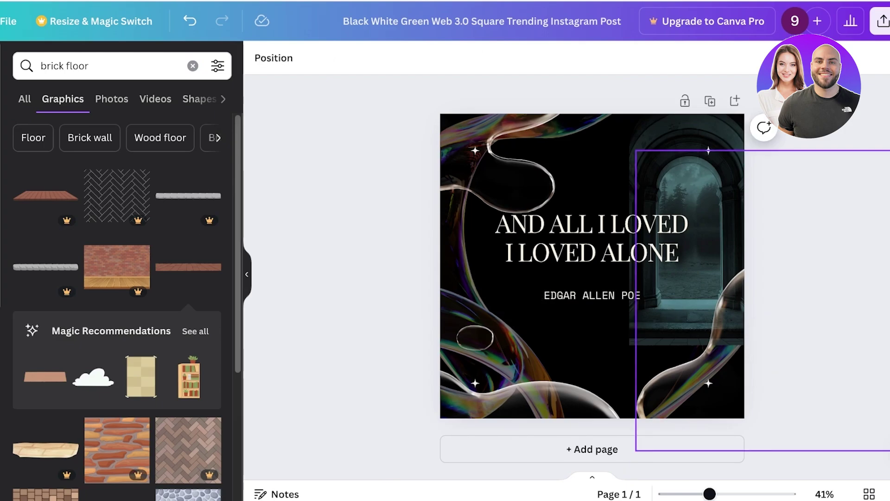
# Step: Show the list of layers, select the brick floor strip there and duplicate it three times
pyautogui.rightClick(665, 375)
pyautogui.moveTo(712, 240)
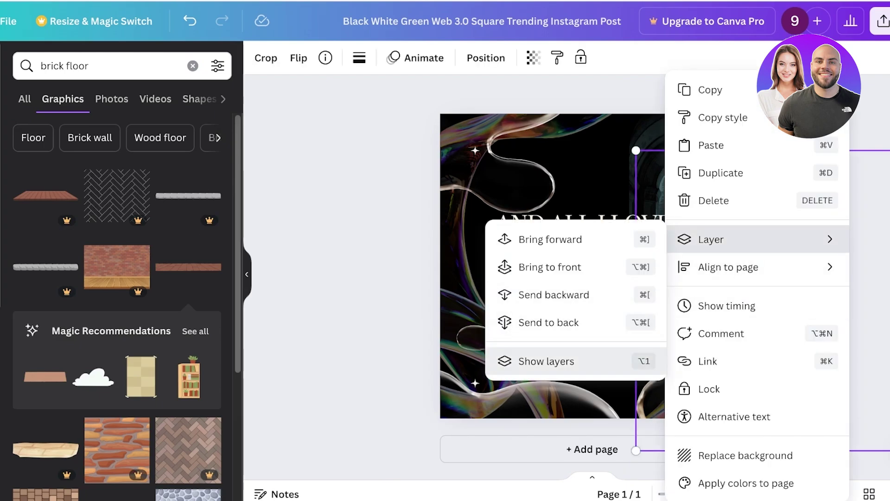
pyautogui.click(546, 361)
pyautogui.scroll(-3, 119, 311)
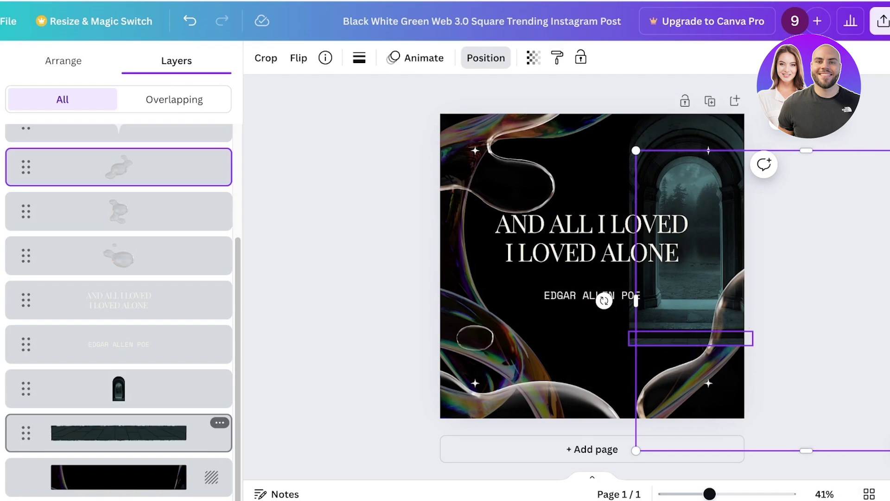
pyautogui.click(119, 433)
pyautogui.hotkey('ctrl', 'd')
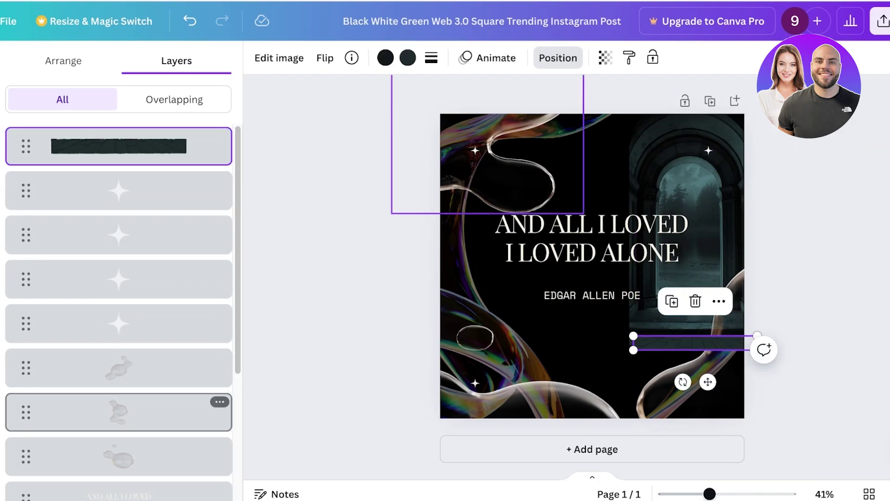
pyautogui.hotkey('ctrl', 'd')
pyautogui.hotkey('ctrl', 'd')
# Step: Move one duplicate brick strip down and left of the archway base and crop away its left part
pyautogui.moveTo(675, 353); pyautogui.dragTo(578, 364)
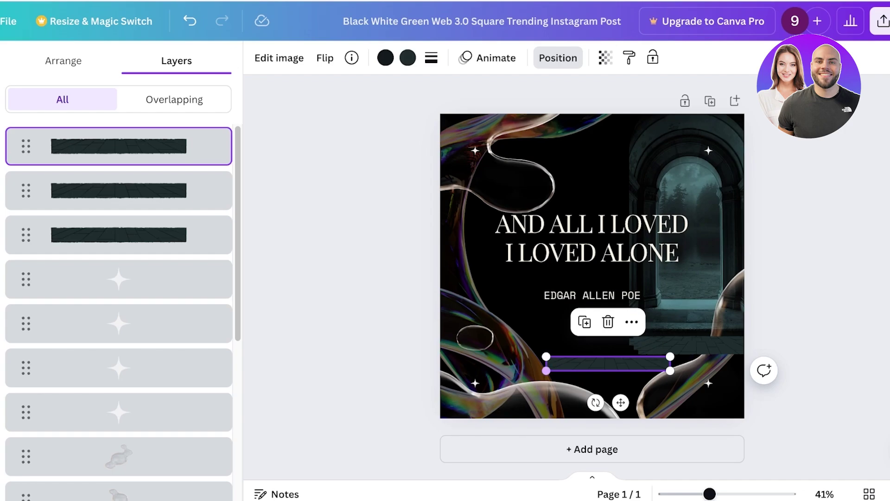
pyautogui.doubleClick(608, 363)
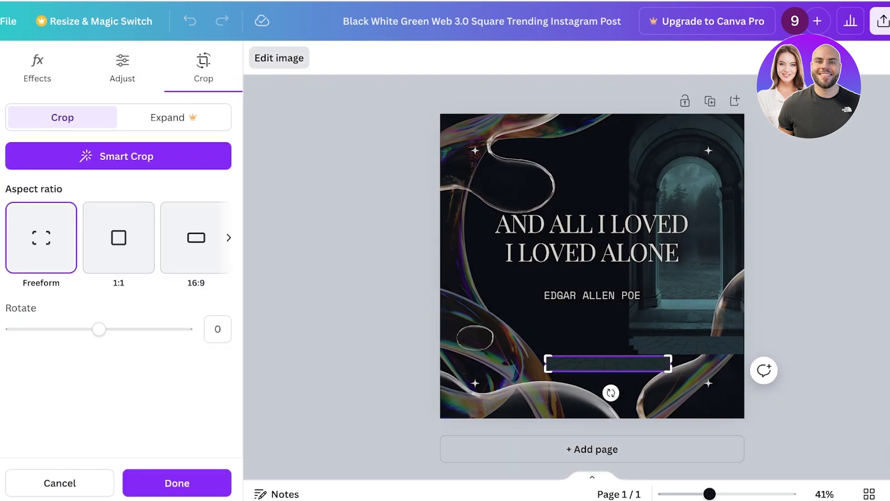
pyautogui.moveTo(546, 363); pyautogui.dragTo(595, 364)
pyautogui.click(575, 390)
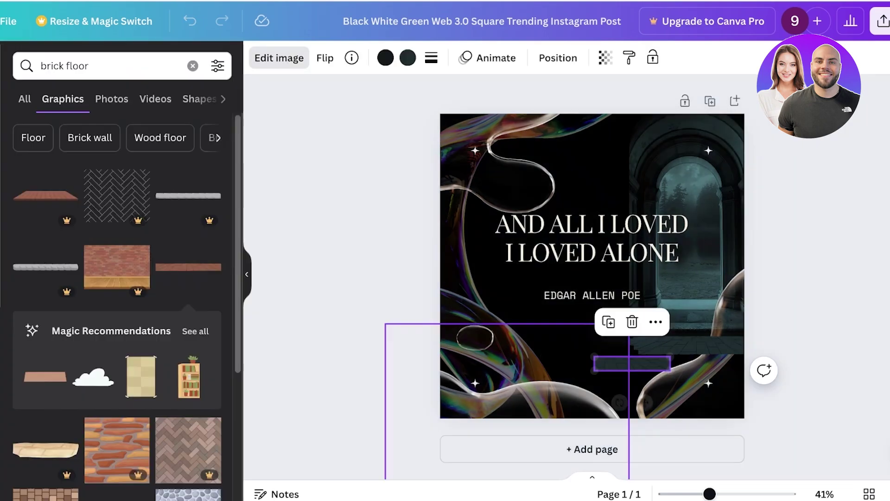
# Step: Move a full-length strip copy near the post's lower edge, and place the cropped piece against the archway base with adjusted transparency
pyautogui.moveTo(685, 346); pyautogui.dragTo(701, 402)
pyautogui.moveTo(632, 364); pyautogui.dragTo(633, 348)
pyautogui.moveTo(634, 349); pyautogui.dragTo(636, 346)
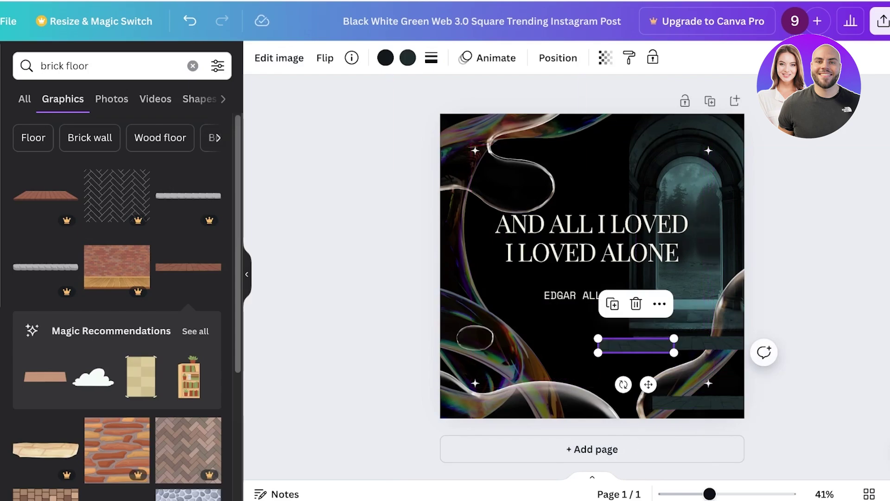
pyautogui.click(605, 58)
pyautogui.moveTo(560, 114); pyautogui.dragTo(528, 114)
pyautogui.moveTo(636, 345); pyautogui.dragTo(658, 349)
pyautogui.click(788, 371)
pyautogui.doubleClick(674, 364)
pyautogui.rightClick(674, 363)
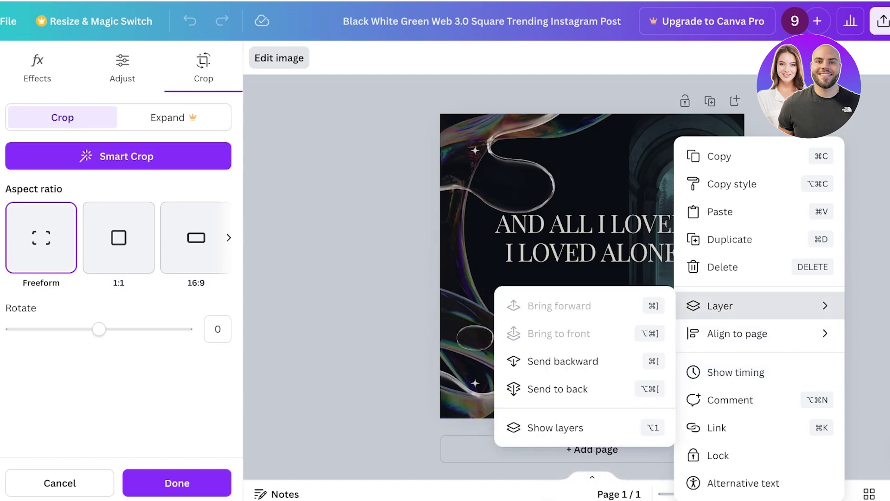
pyautogui.rightClick(728, 364)
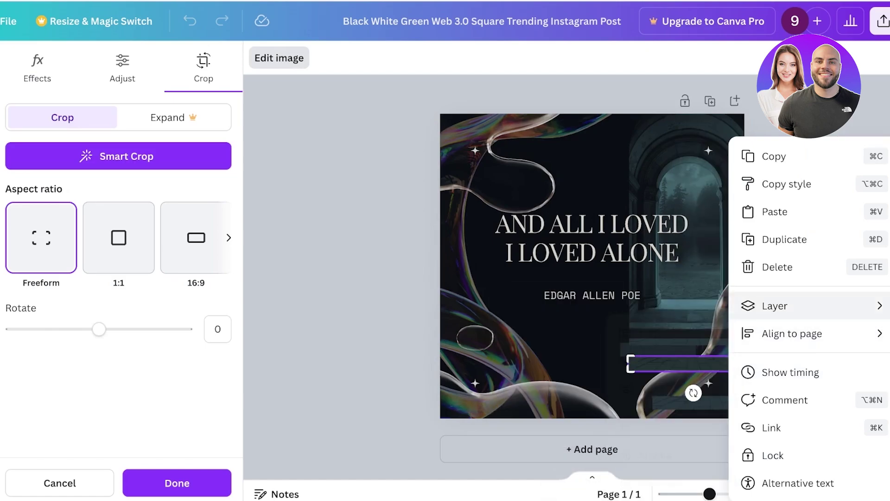
pyautogui.moveTo(769, 306)
pyautogui.click(612, 334)
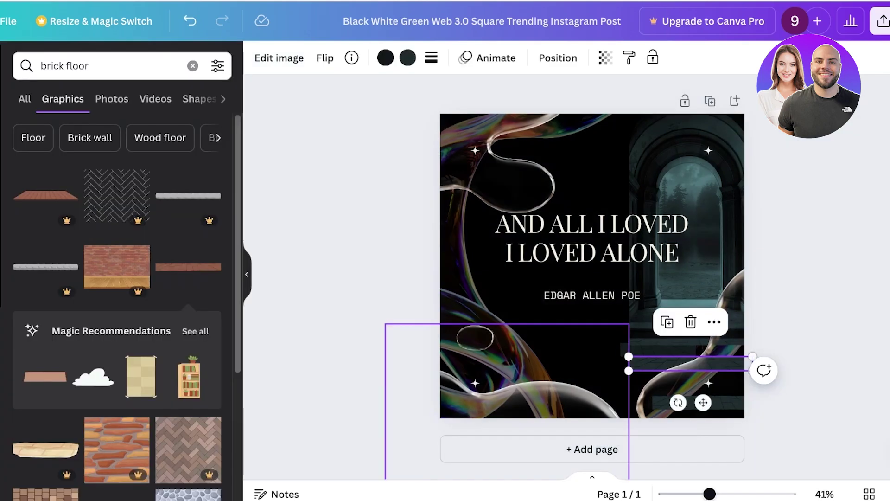
pyautogui.click(603, 400)
# Step: Delete the strip copy at the post's lower edge and clear the cropped piece from the archway base
pyautogui.moveTo(687, 402); pyautogui.dragTo(686, 411)
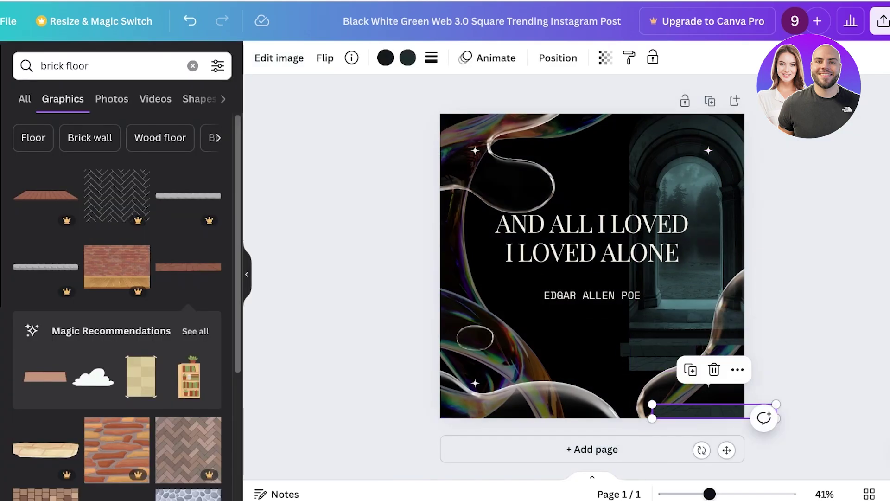
pyautogui.press('Delete')
pyautogui.moveTo(659, 349); pyautogui.dragTo(781, 374)
# Step: Place the remaining duplicate strip slightly below the archway's floor strip, offset toward the post's right edge like a lower step
pyautogui.click(711, 363)
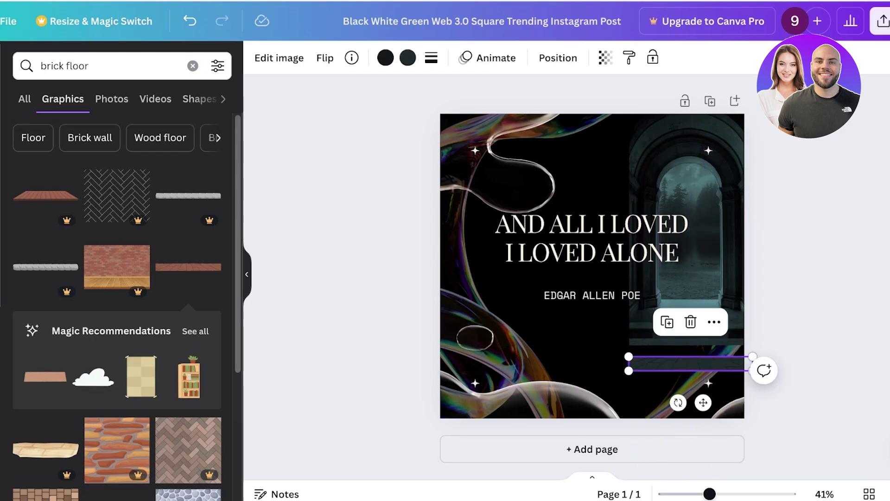
pyautogui.press('Delete')
pyautogui.hotkey('ctrl', 'z')
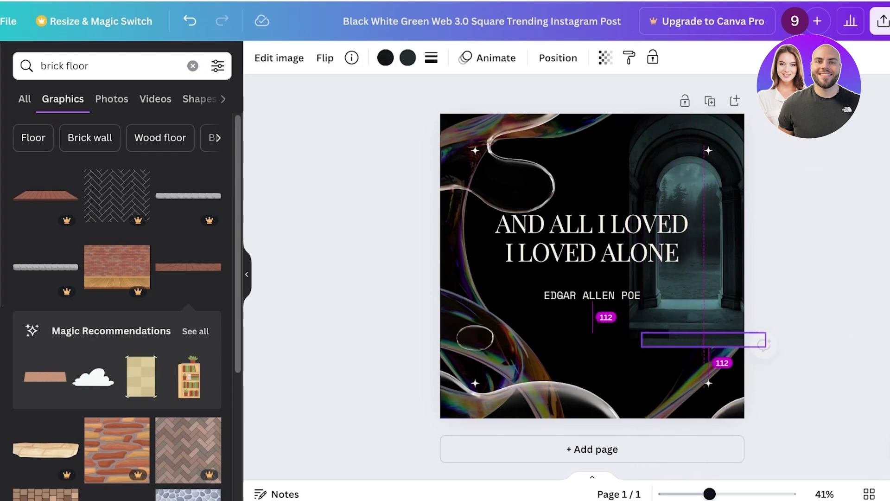
pyautogui.moveTo(713, 345); pyautogui.dragTo(722, 346)
# Step: Move the main quote text slightly down, keeping it horizontally centered on the post
pyautogui.moveTo(593, 238); pyautogui.dragTo(592, 241)
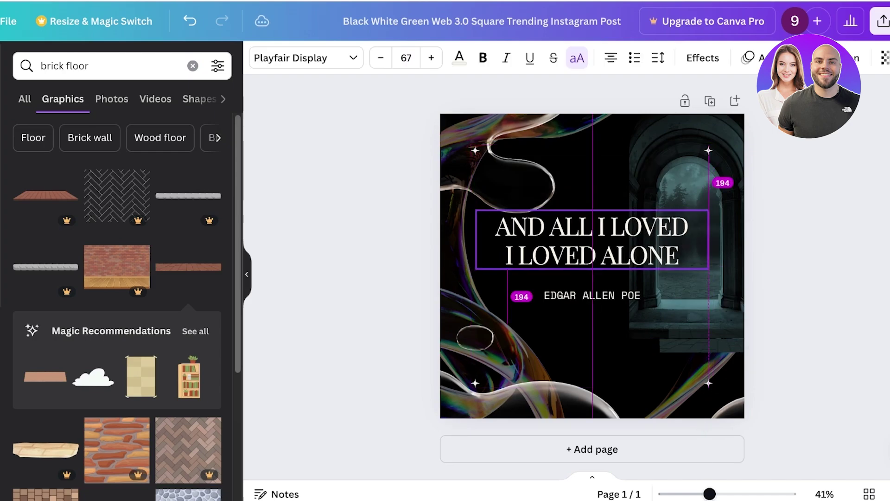
pyautogui.click(804, 278)
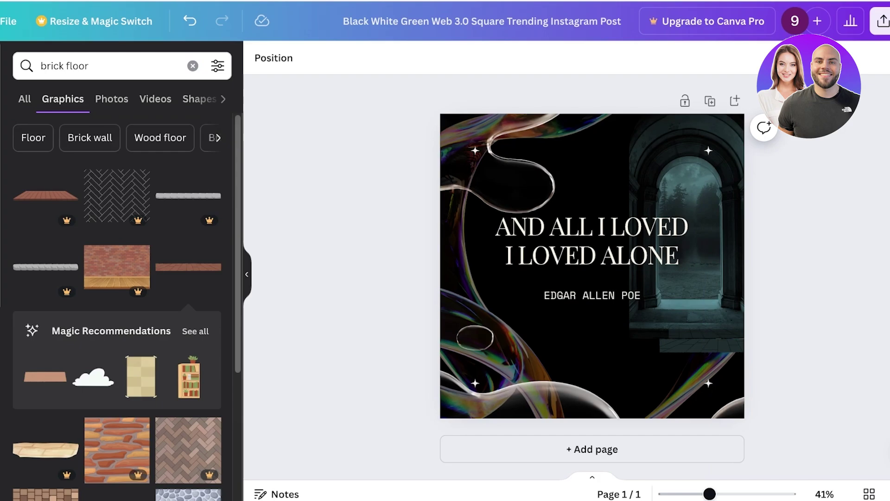
pyautogui.scroll(-3, 117, 278)
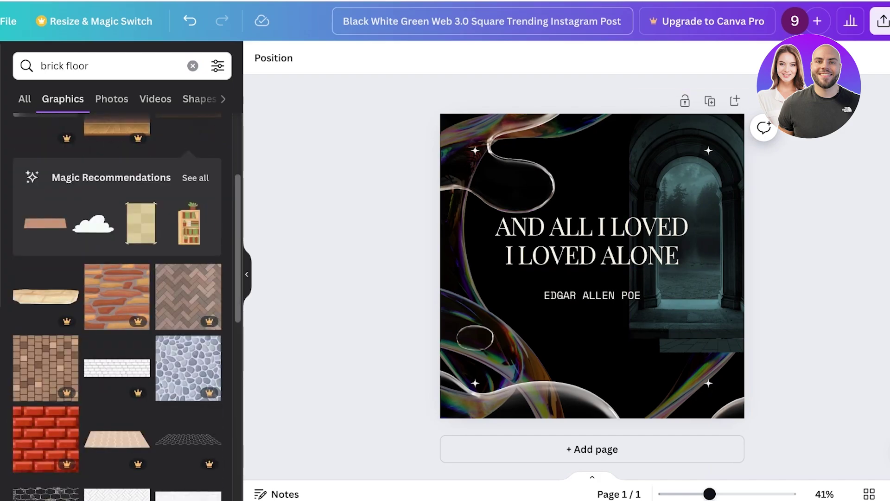
# Step: Rename the design as "Quote 1"
pyautogui.click(344, 21)
pyautogui.press('BackSpace')
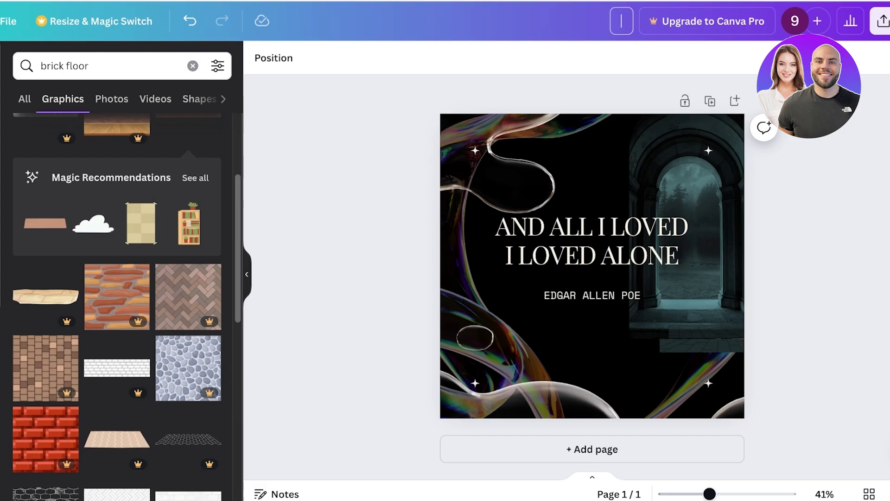
pyautogui.write('Quote 1')
# Step: Open the design's sharing options and examine the people with access and the collaboration link's access choices
pyautogui.click(875, 21)
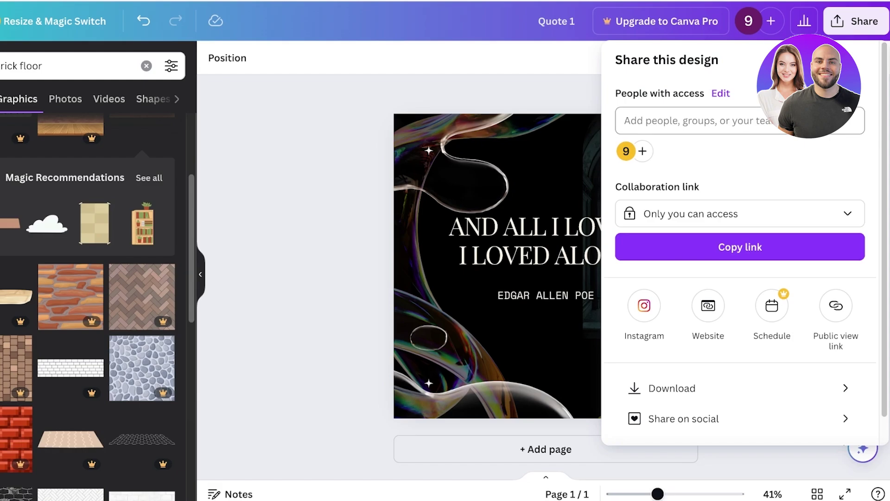
pyautogui.click(695, 120)
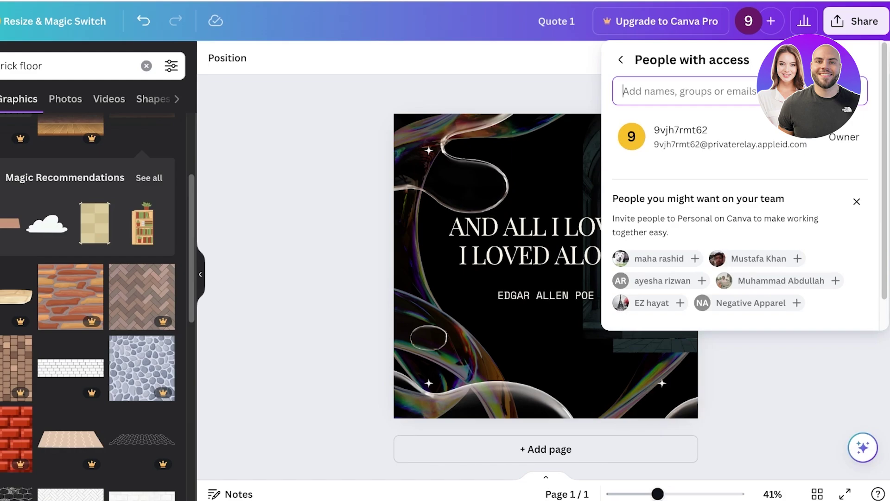
pyautogui.click(621, 60)
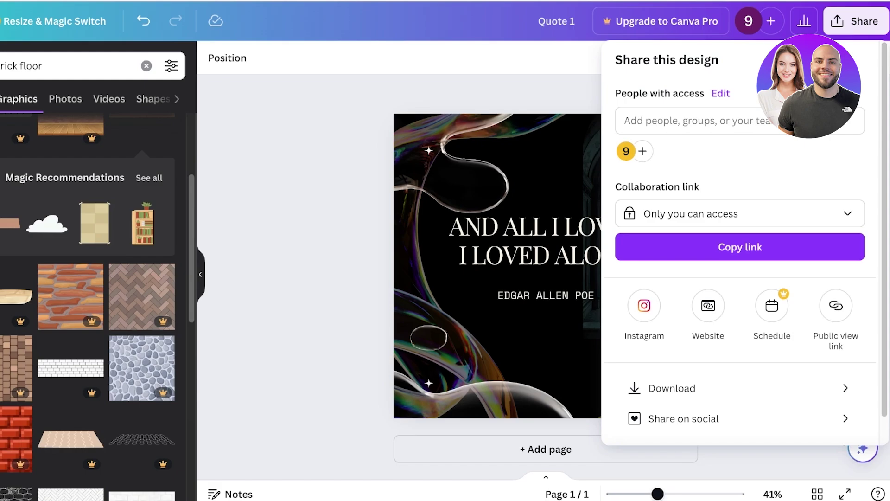
pyautogui.click(740, 213)
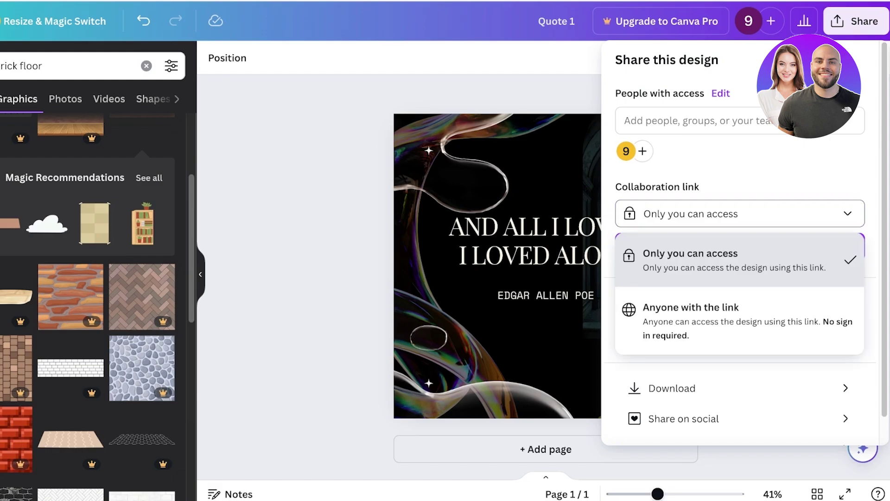
pyautogui.press('Escape')
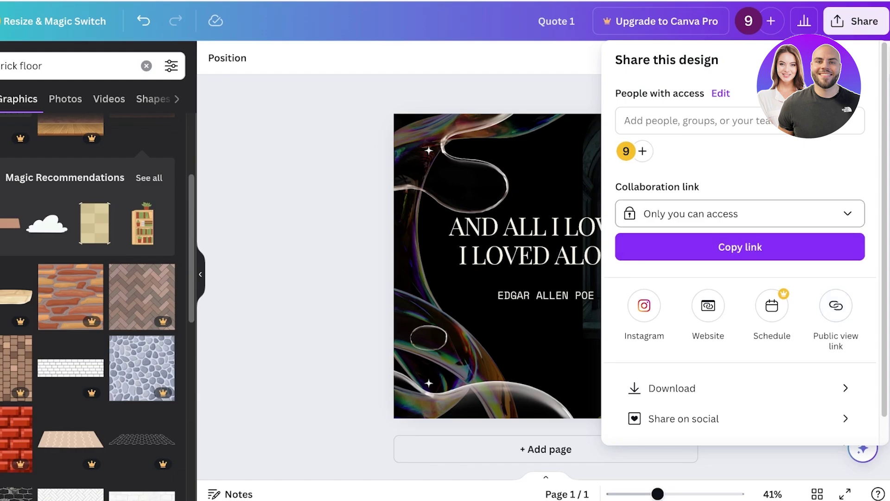
# Step: Set the collaboration link's access to anyone with the link with the Can edit permission, and copy the link
pyautogui.click(740, 214)
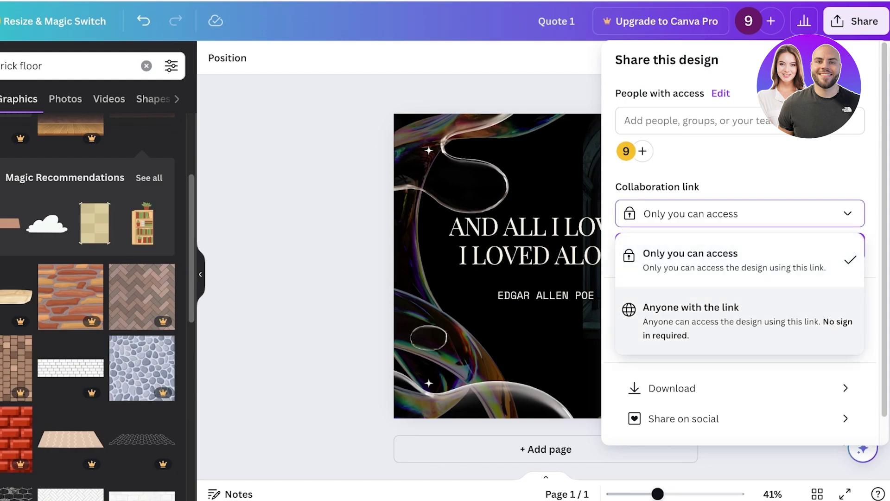
pyautogui.click(742, 315)
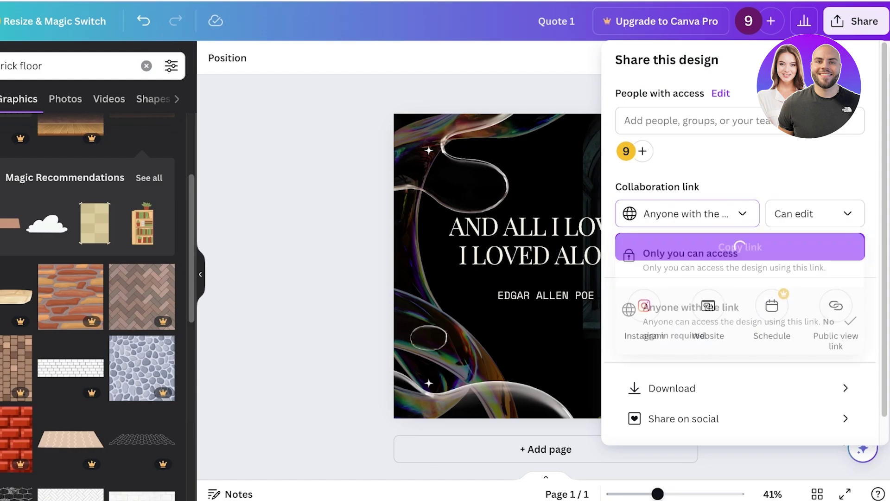
pyautogui.click(815, 214)
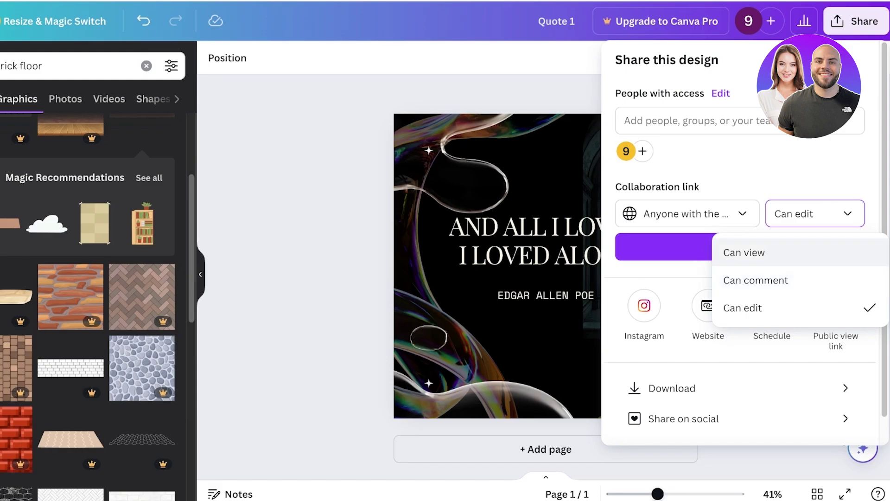
pyautogui.click(744, 253)
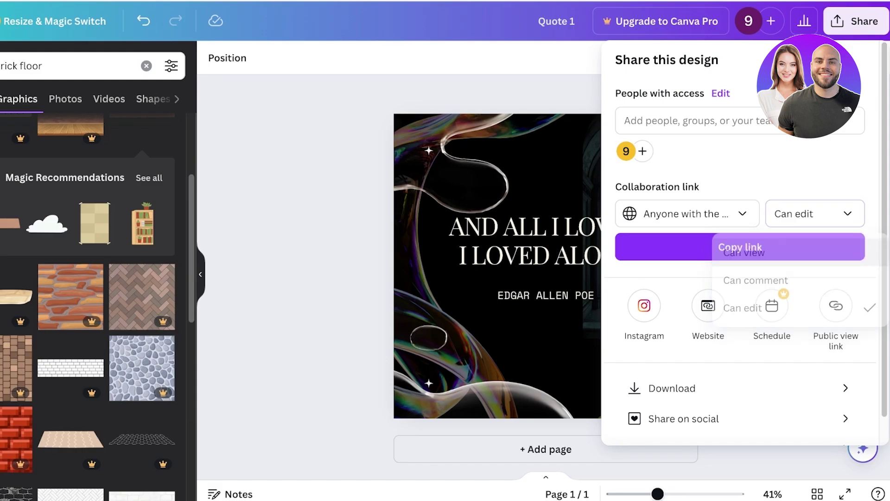
pyautogui.click(740, 246)
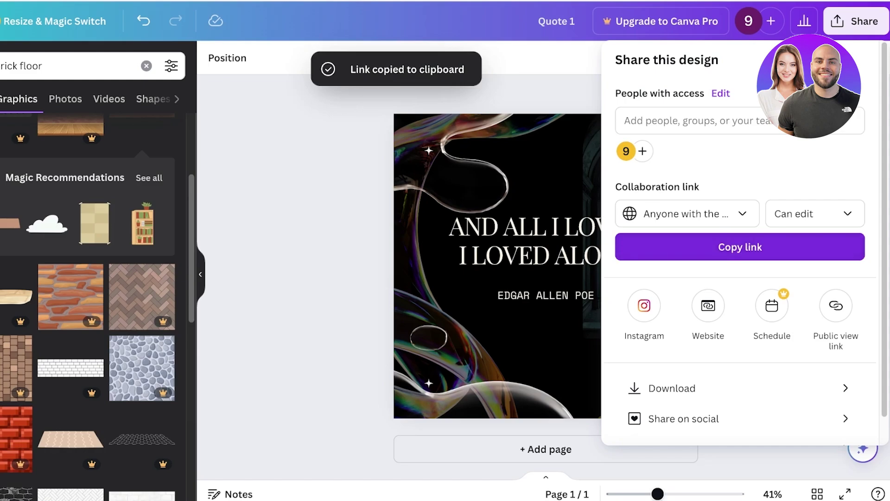
# Step: Open the design's download options and examine the available file types, keeping PNG selected, and return to the sharing options
pyautogui.scroll(-1, 740, 241)
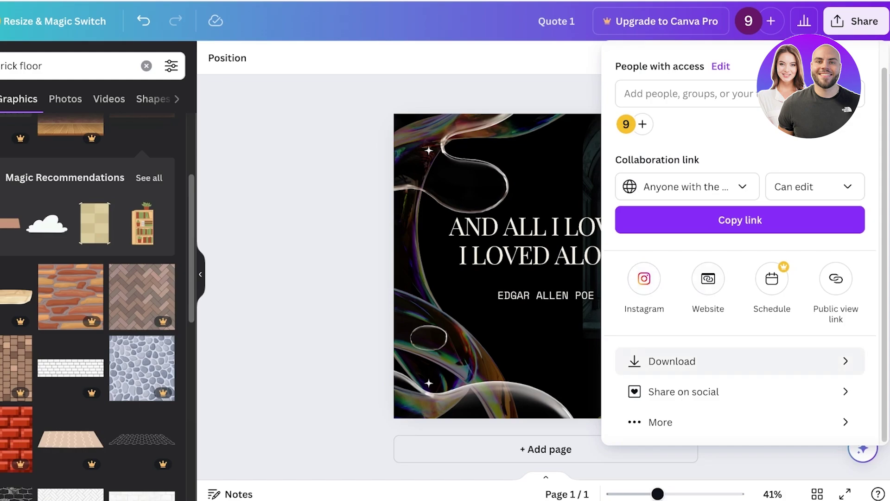
pyautogui.click(740, 360)
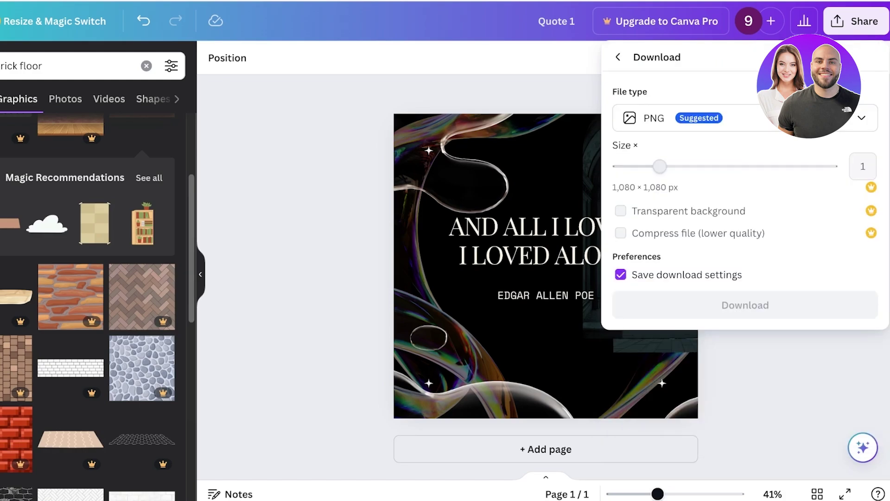
pyautogui.click(744, 118)
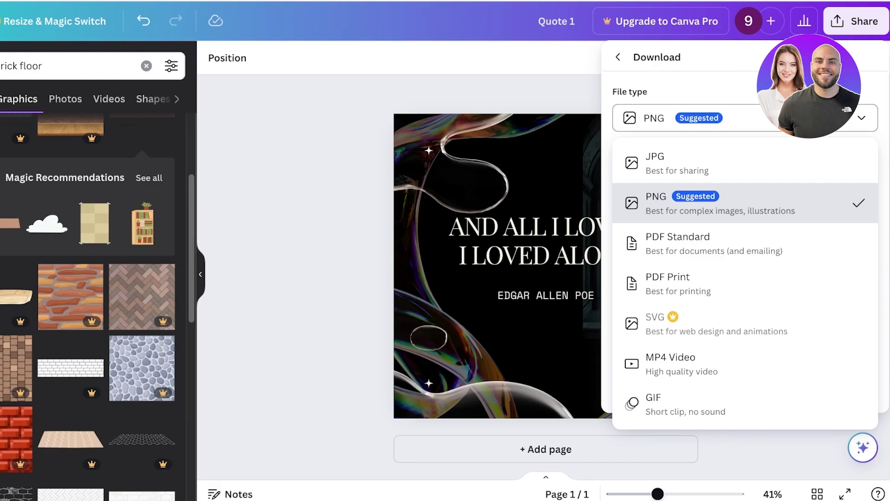
pyautogui.click(744, 117)
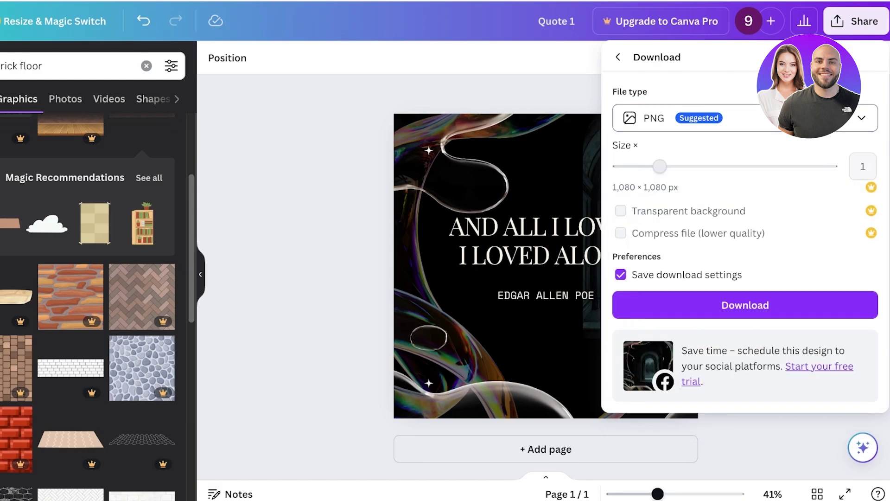
pyautogui.click(744, 117)
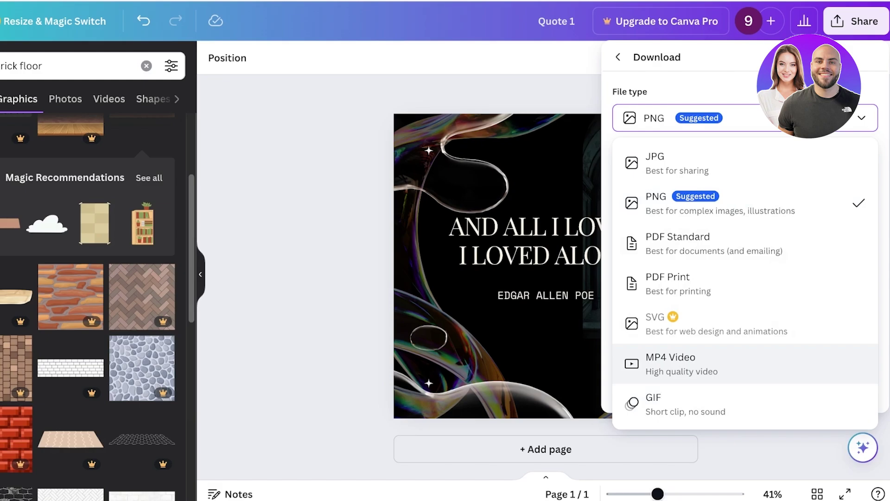
pyautogui.click(745, 118)
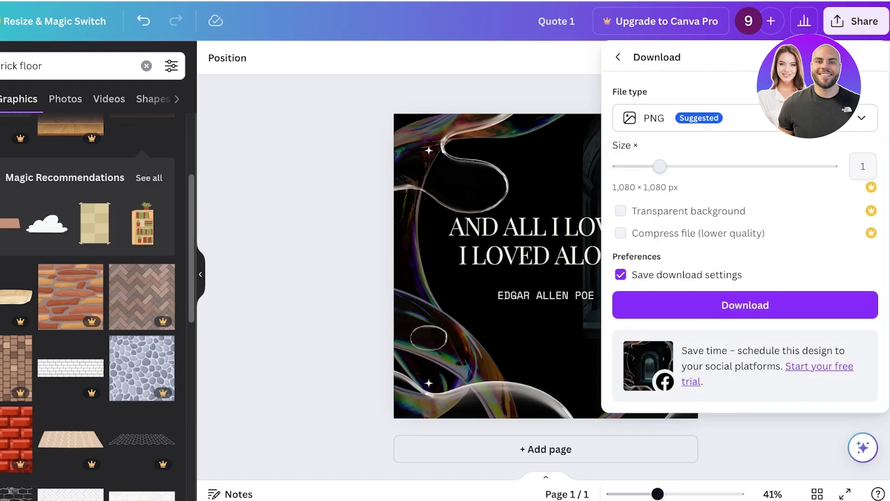
pyautogui.click(618, 57)
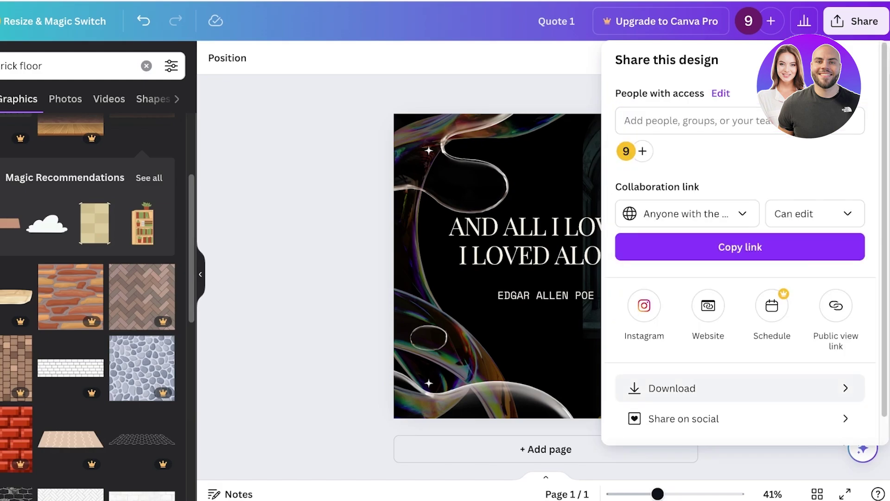
# Step: Examine all other sharing options, including the social, save, messaging and design destinations, and close the sharing options
pyautogui.scroll(-1, 673, 389)
pyautogui.click(663, 420)
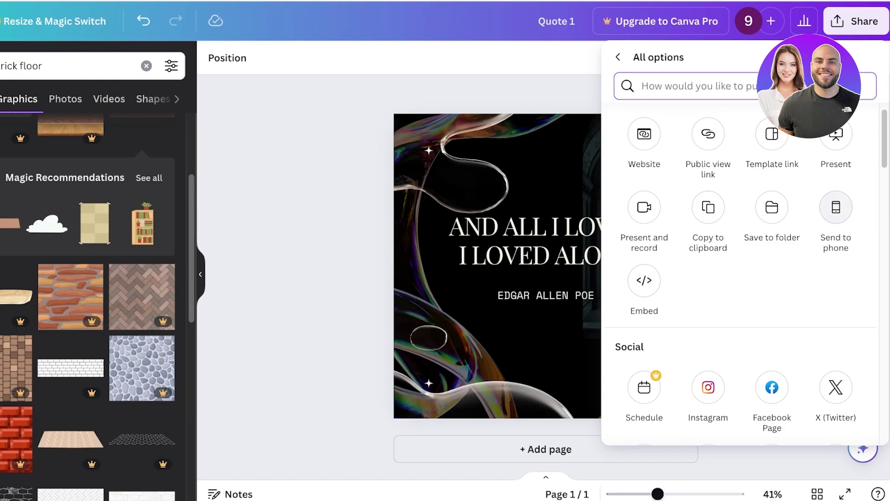
pyautogui.scroll(-3, 741, 274)
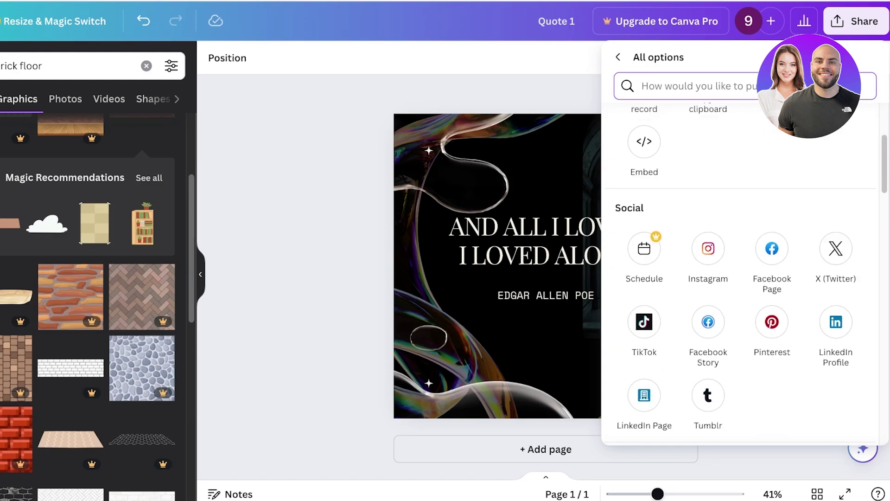
pyautogui.scroll(-7, 741, 274)
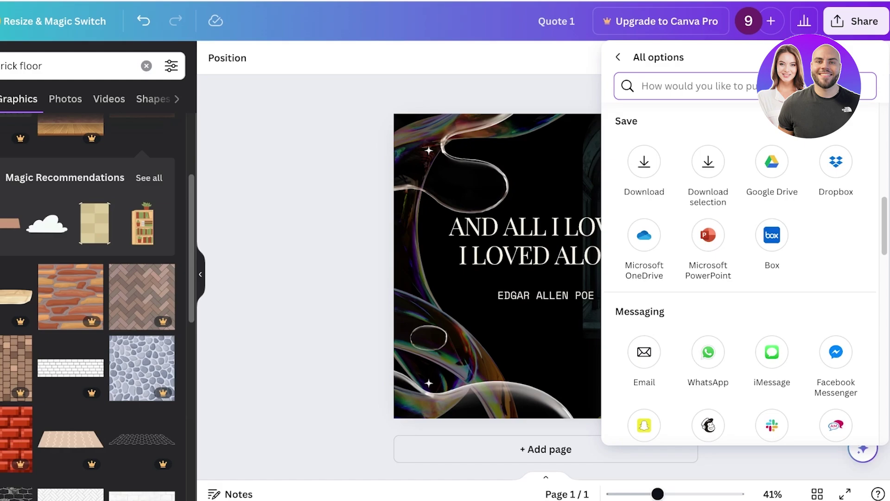
pyautogui.scroll(-6, 742, 274)
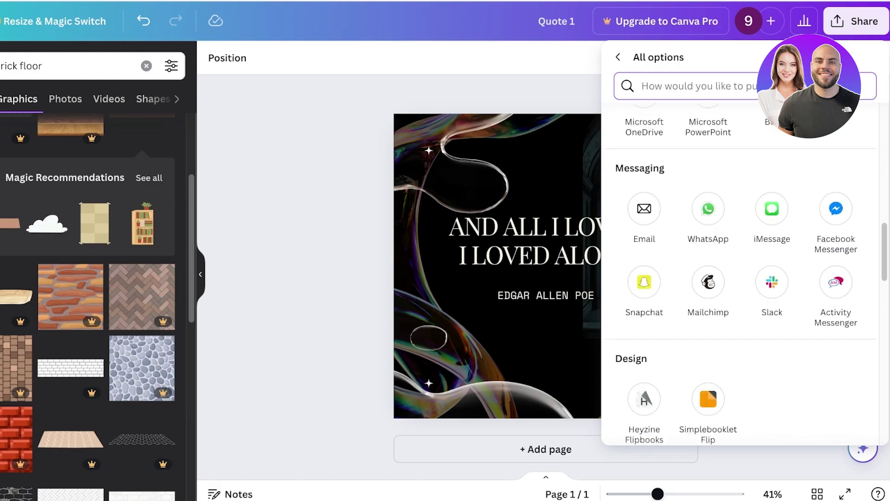
pyautogui.scroll(3, 742, 274)
pyautogui.scroll(-7, 742, 274)
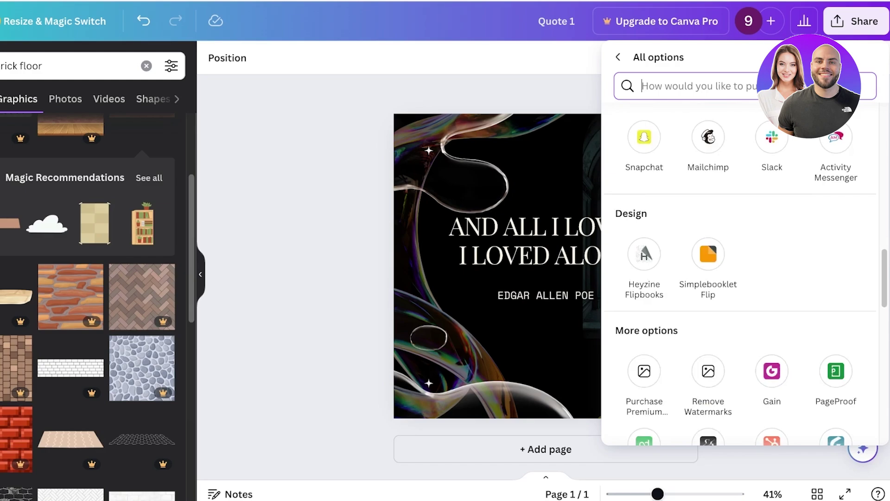
pyautogui.press('Escape')
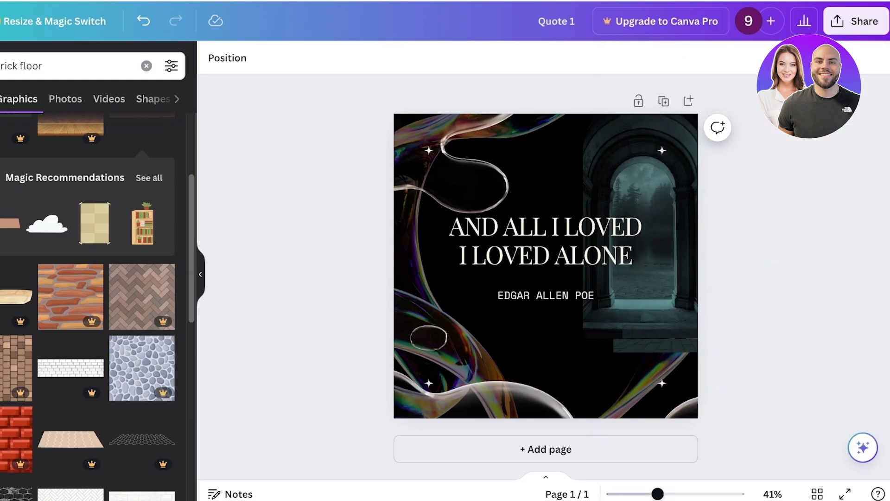
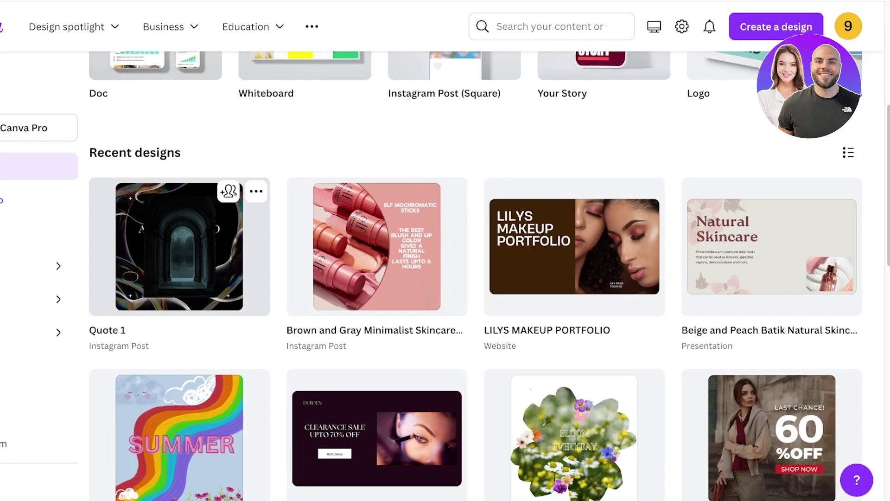
# Step: From the home page, browse the Presentations category's templates and open the Arrow Chart Visual Charts Presentation template
pyautogui.scroll(6, 185, 325)
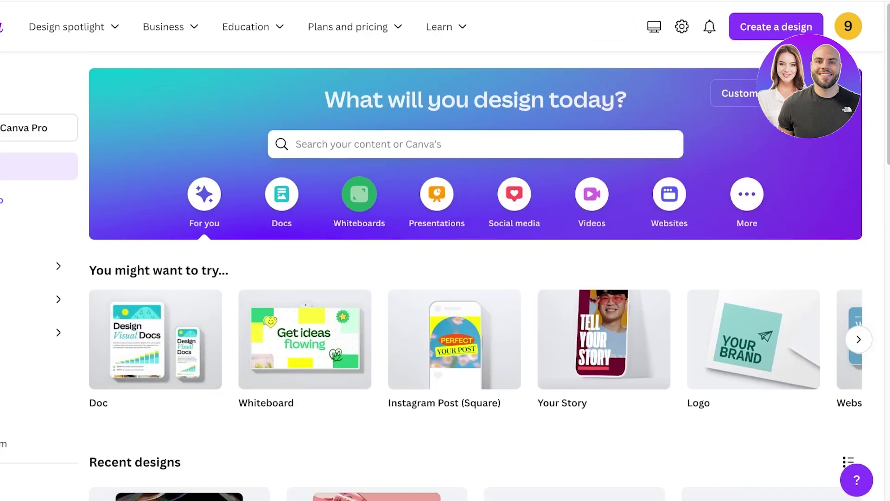
pyautogui.click(437, 194)
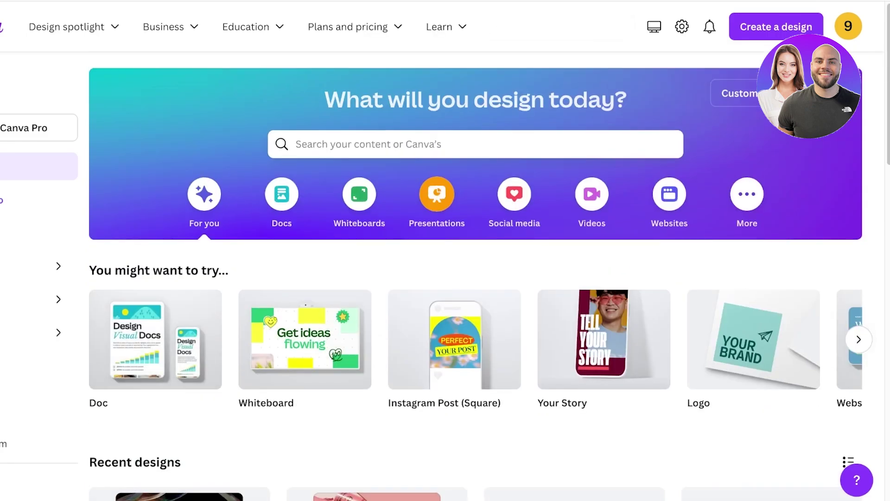
pyautogui.scroll(-2, 463, 278)
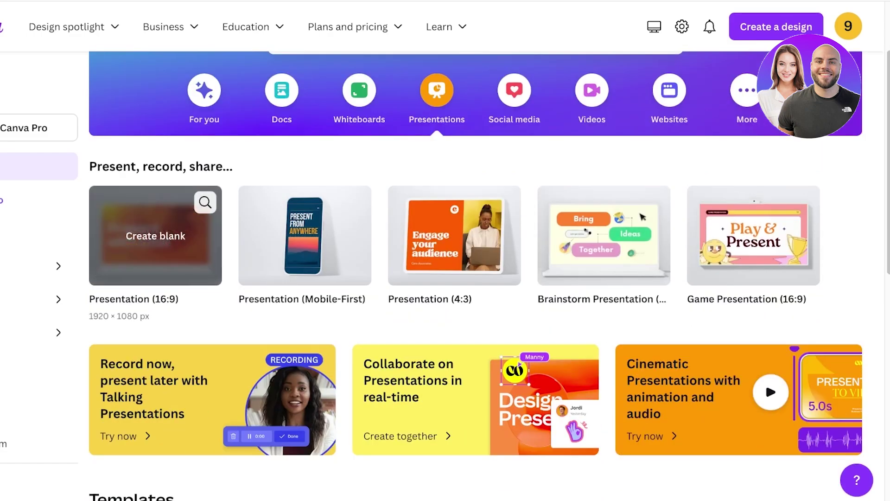
pyautogui.scroll(-5, 278, 250)
pyautogui.scroll(6, 304, 251)
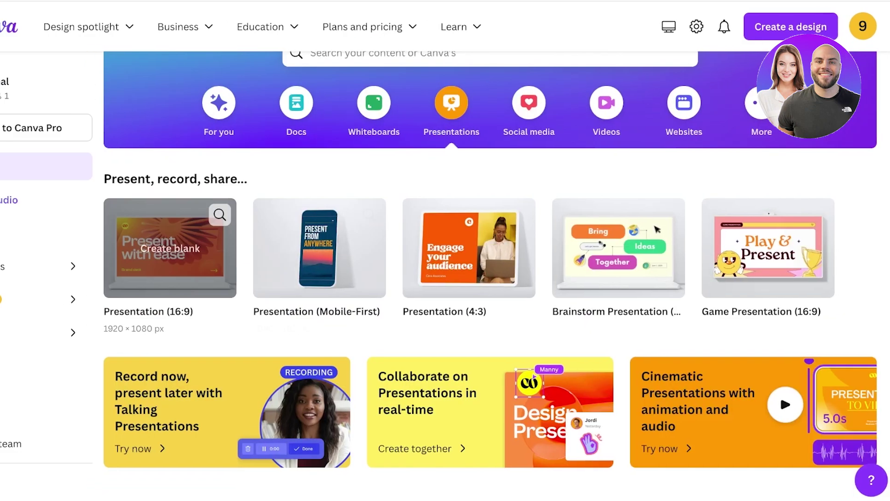
pyautogui.scroll(-10, 464, 278)
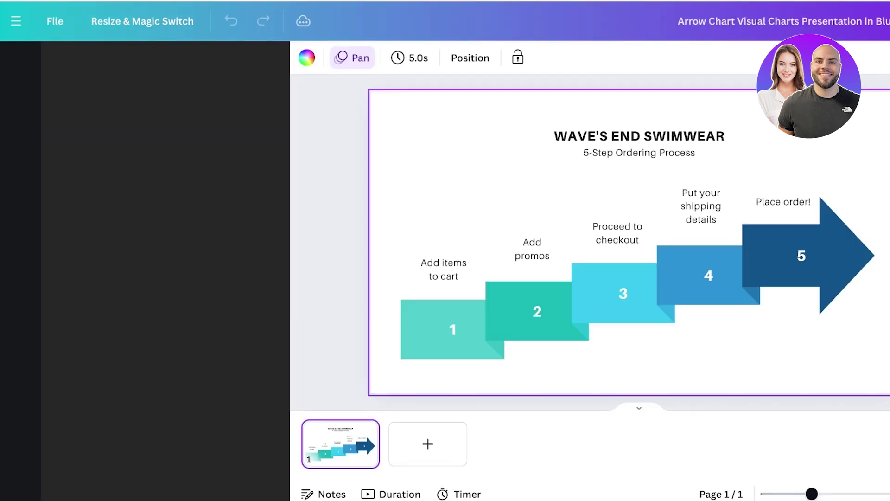
# Step: Add a second page to the presentation and apply the Quote 1 design from your projects to it
pyautogui.click(427, 444)
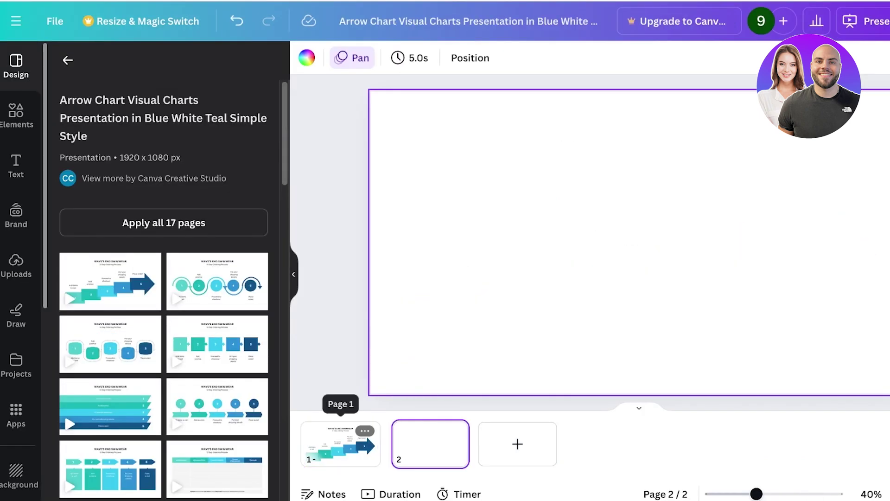
pyautogui.click(341, 443)
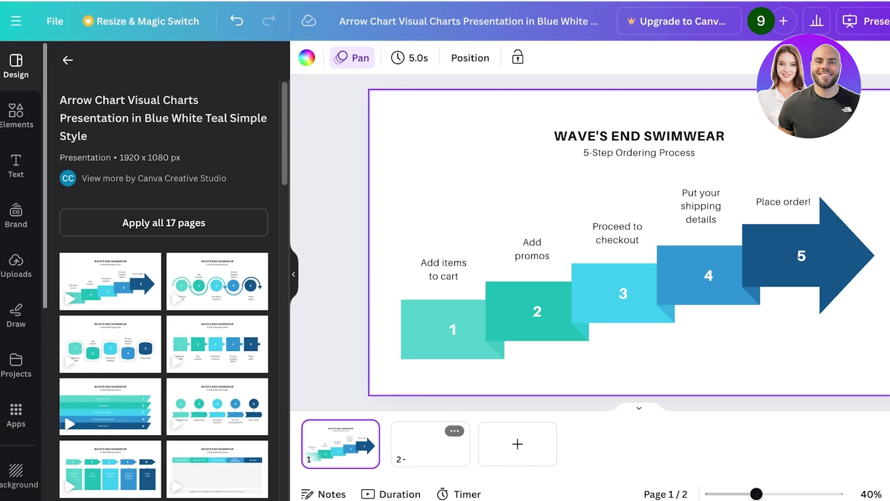
pyautogui.click(430, 443)
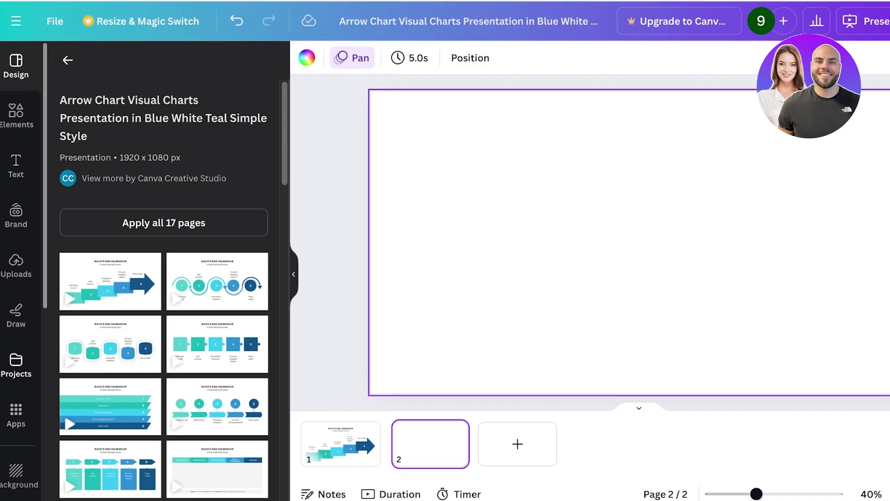
pyautogui.click(16, 365)
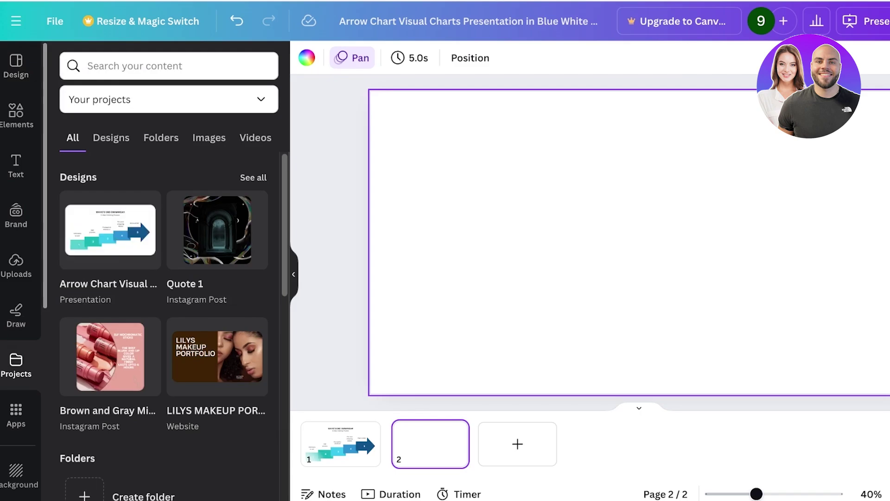
pyautogui.click(111, 138)
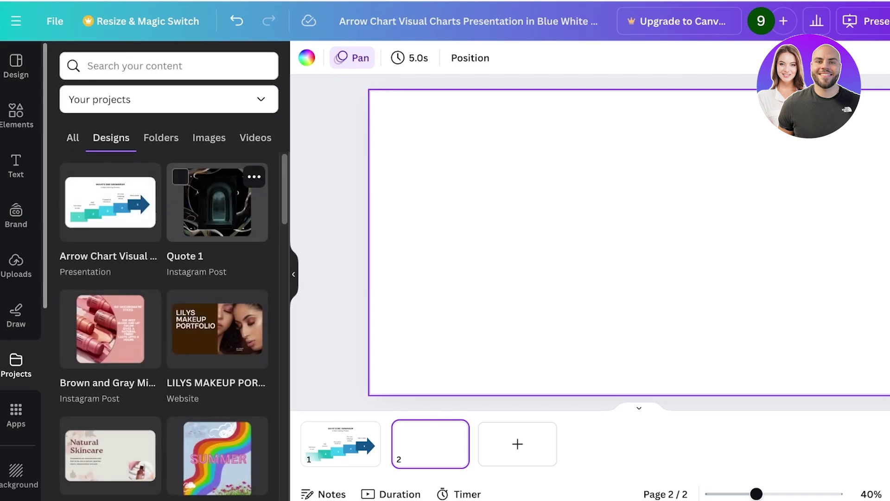
pyautogui.click(217, 202)
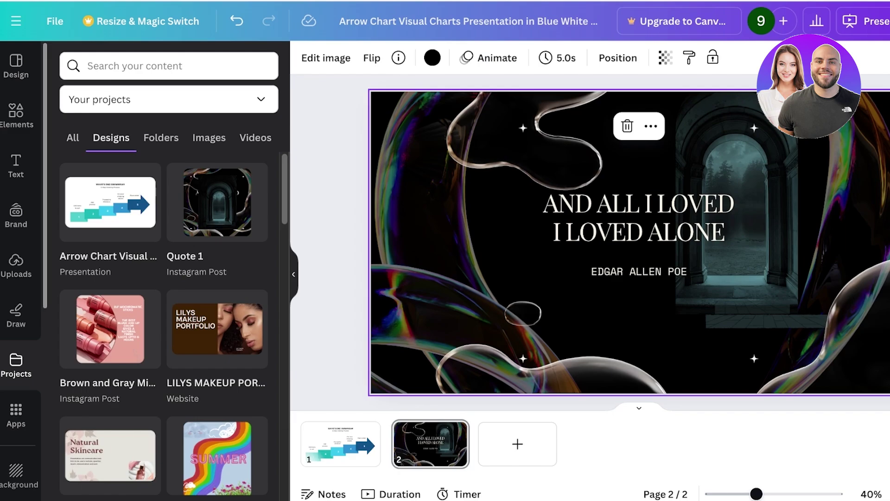
# Step: Delete the quote texts, the archway, the added glass graphics and the two upper sparkles from page 2, keeping its background
pyautogui.moveTo(829, 195); pyautogui.dragTo(318, 331)
pyautogui.press('Delete')
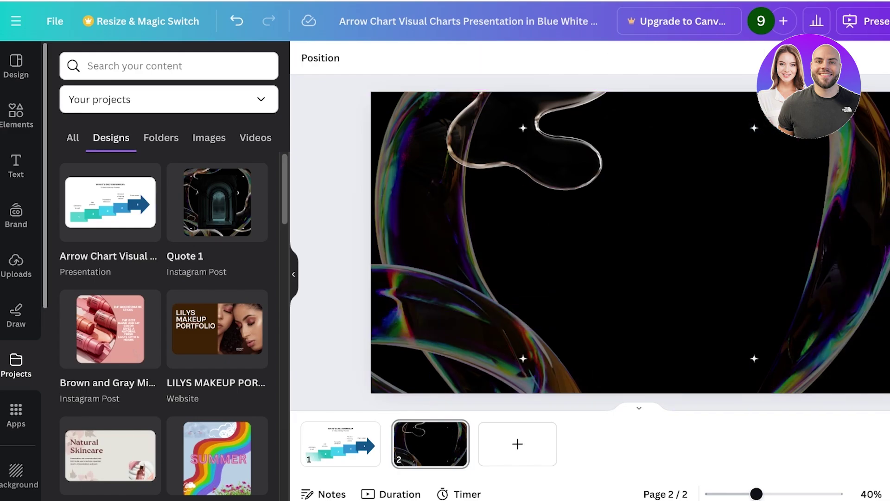
pyautogui.moveTo(350, 99); pyautogui.dragTo(665, 266)
pyautogui.press('Delete')
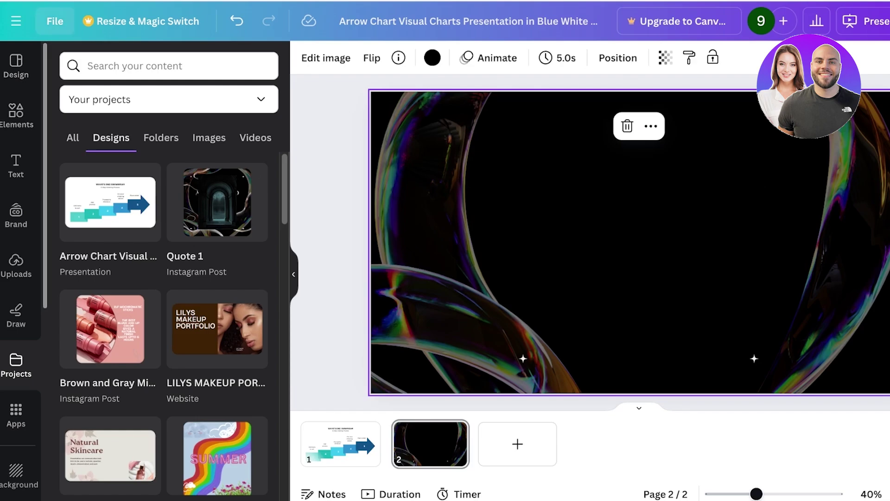
# Step: Leave the presentation for the home page and look over the recent designs
pyautogui.click(55, 21)
pyautogui.click(16, 21)
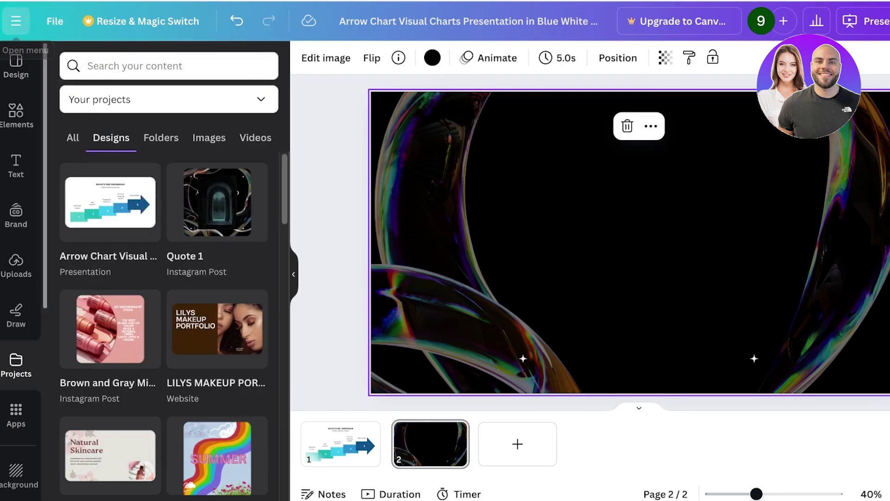
pyautogui.click(16, 20)
pyautogui.click(46, 100)
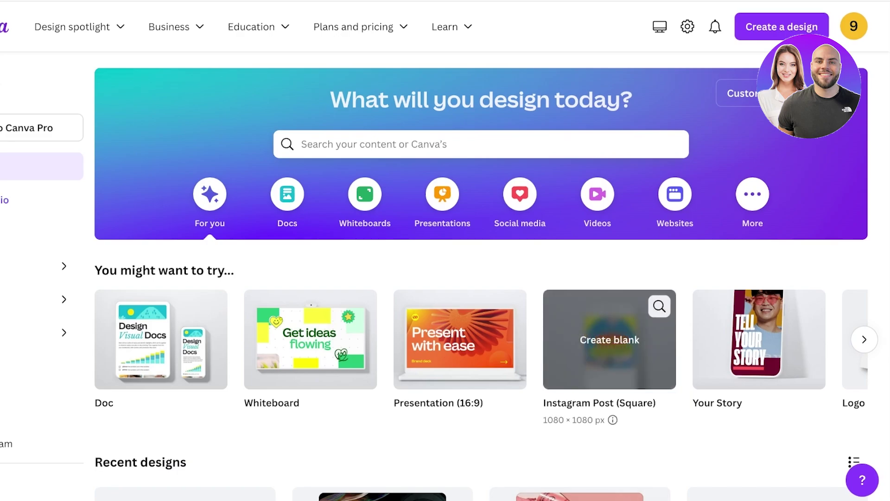
pyautogui.scroll(-3, 759, 223)
pyautogui.scroll(-3, 759, 223)
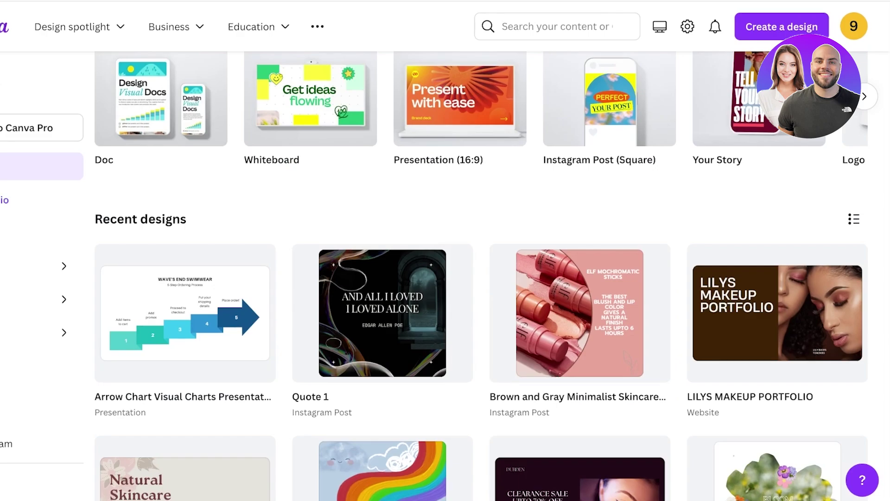
pyautogui.scroll(6, 759, 222)
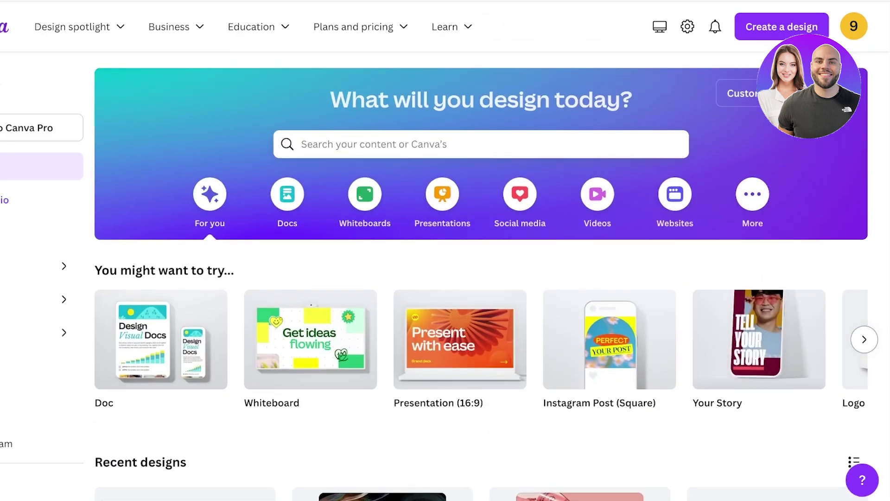
# Step: Browse the suggested design types and the options in the Websites and Presentations categories
pyautogui.click(864, 339)
pyautogui.scroll(-1, 675, 194)
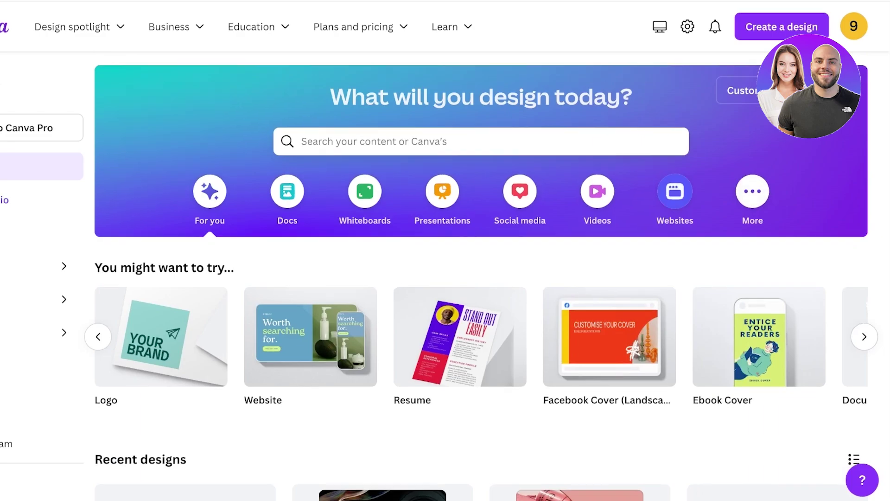
pyautogui.click(675, 191)
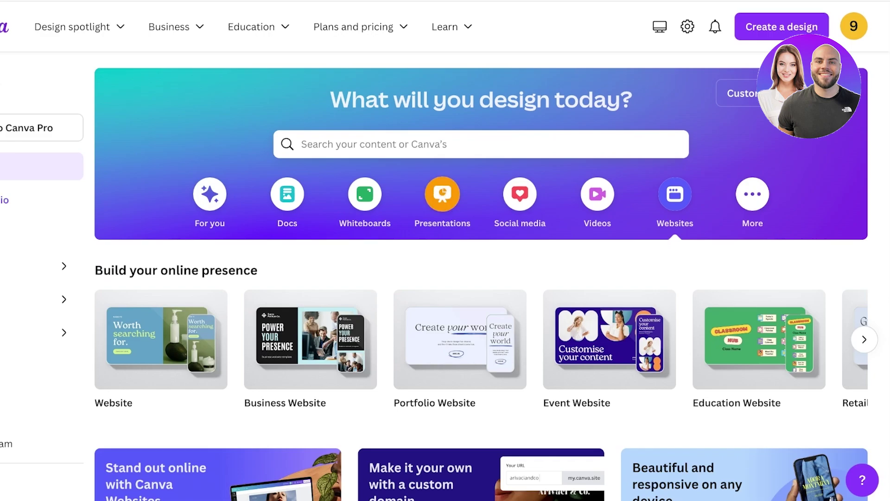
pyautogui.click(442, 193)
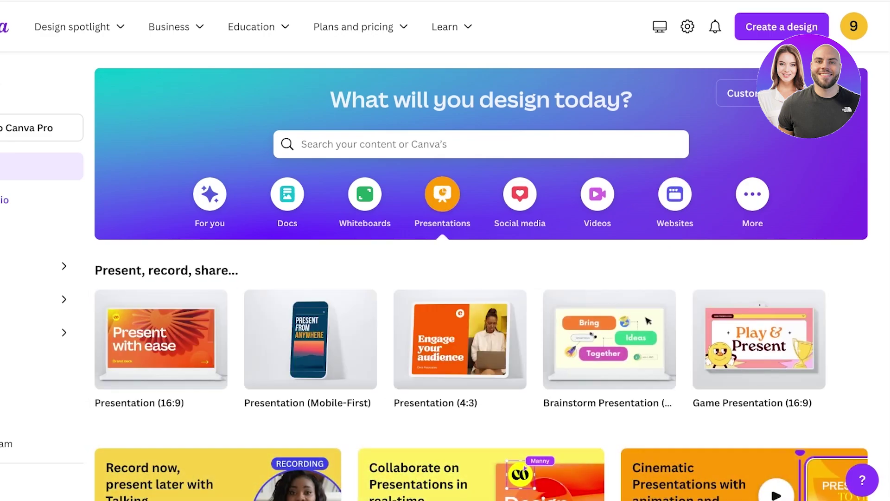
pyautogui.scroll(-9, 481, 276)
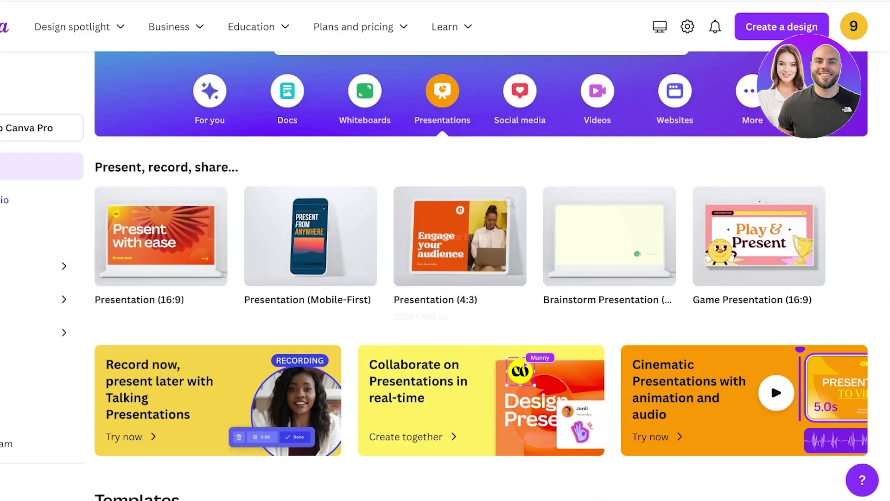
# Step: Search the templates for "aesthetic presentation" and open the Green and Cream Vintage Aesthetic Group Project Presentation as a new design
pyautogui.scroll(-4, 482, 275)
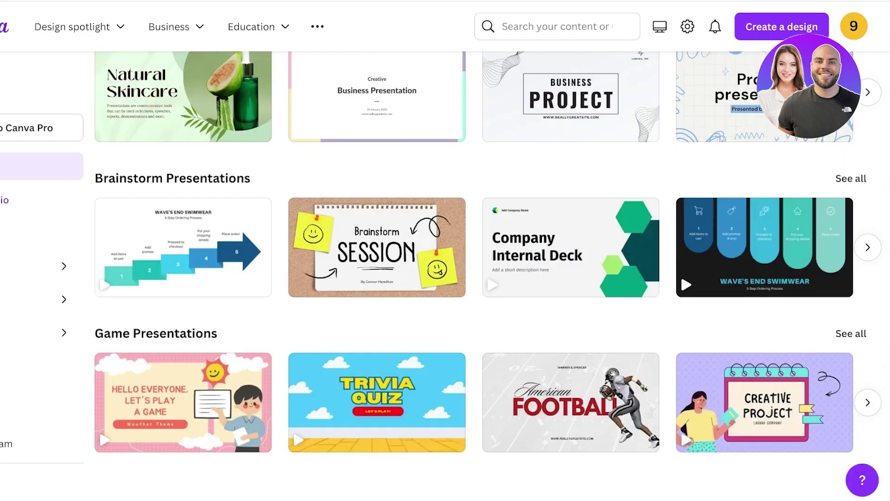
pyautogui.scroll(13, 481, 251)
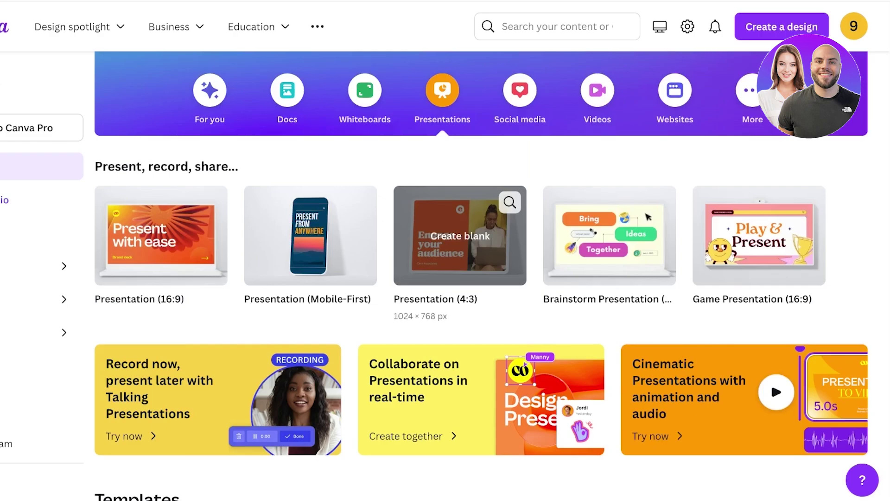
pyautogui.click(481, 144)
pyautogui.write('aesthetic presentation')
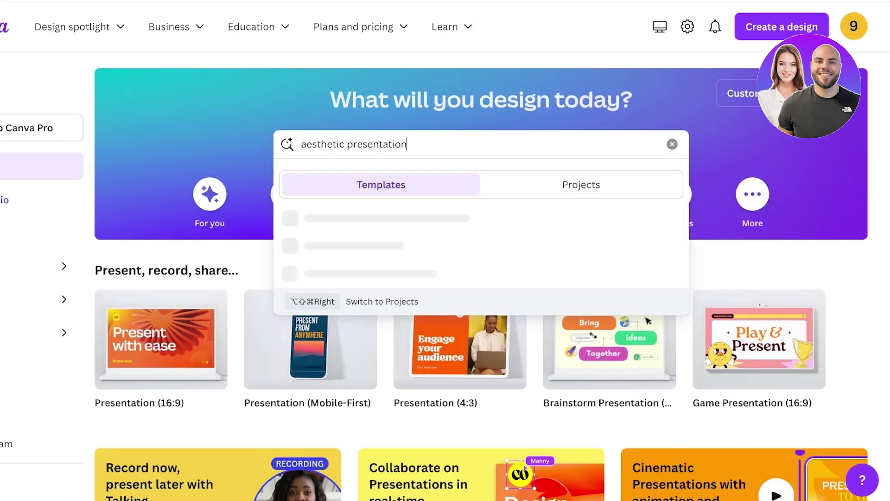
pyautogui.press('Return')
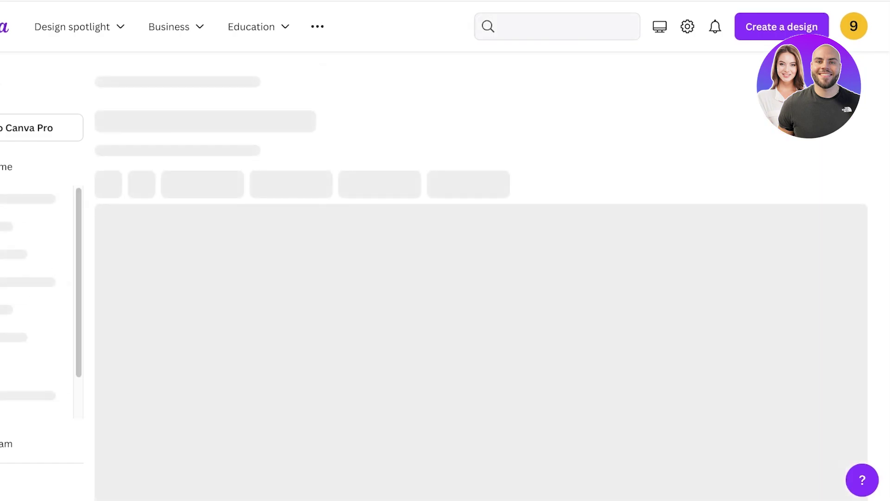
pyautogui.scroll(-1, 638, 269)
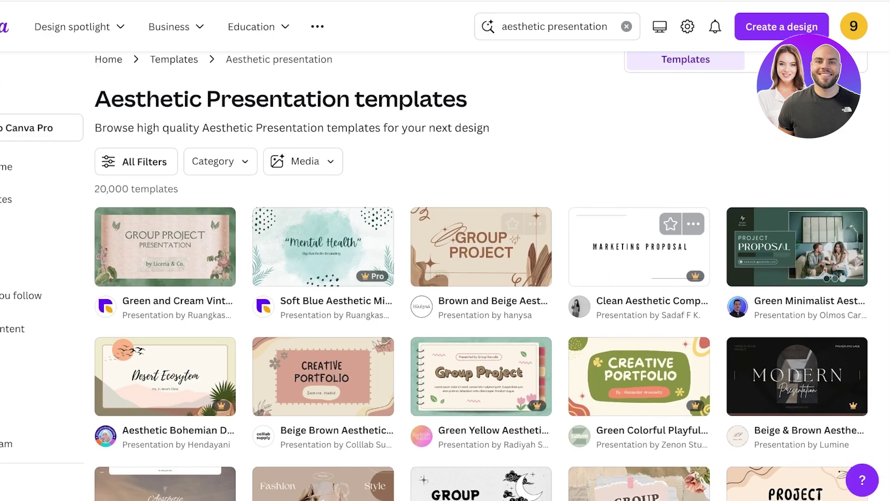
pyautogui.click(165, 250)
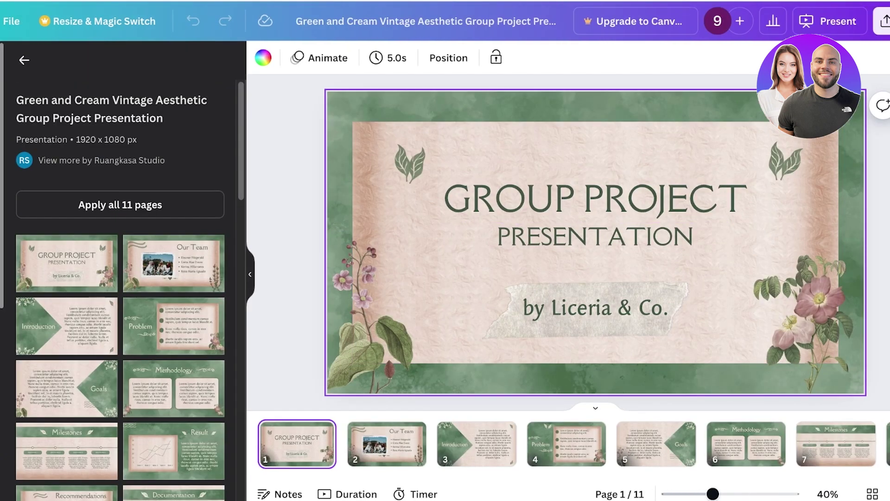
# Step: Add a Match & Move transition between pages 1 and 2 and apply it between all pages of the presentation
pyautogui.moveTo(347, 433)
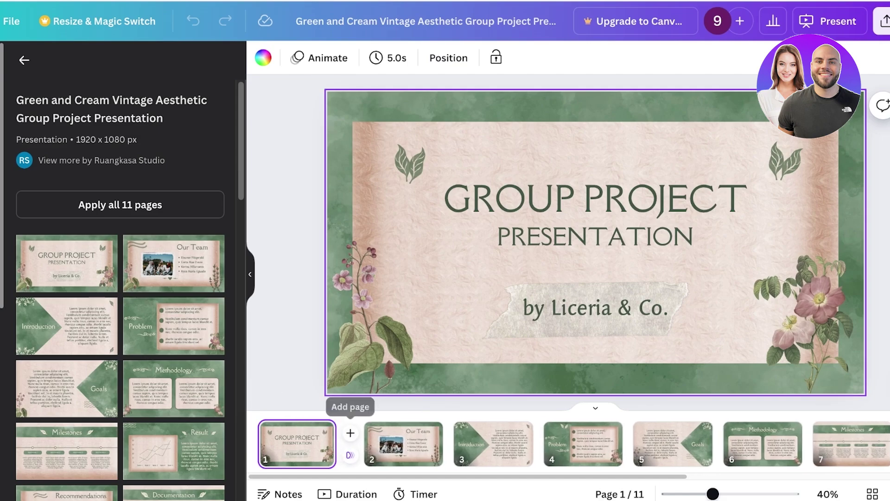
pyautogui.click(350, 455)
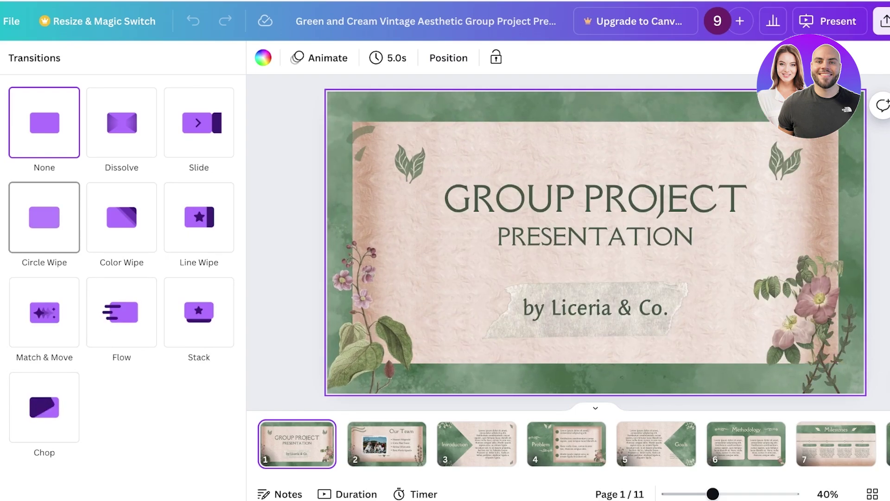
pyautogui.click(44, 312)
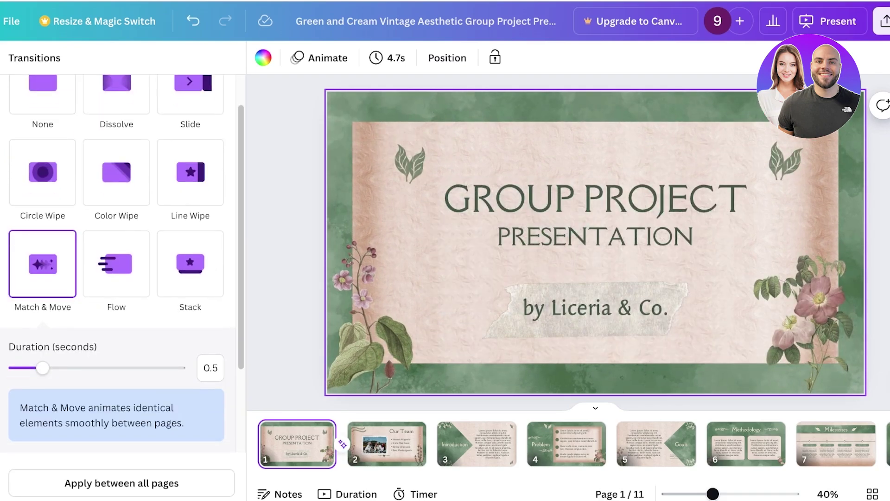
pyautogui.scroll(-3, 122, 263)
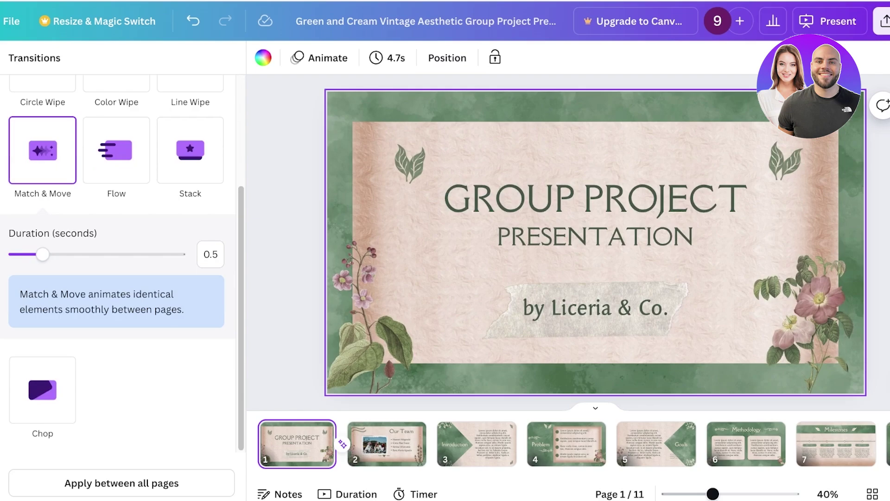
pyautogui.click(122, 483)
pyautogui.scroll(3, 120, 278)
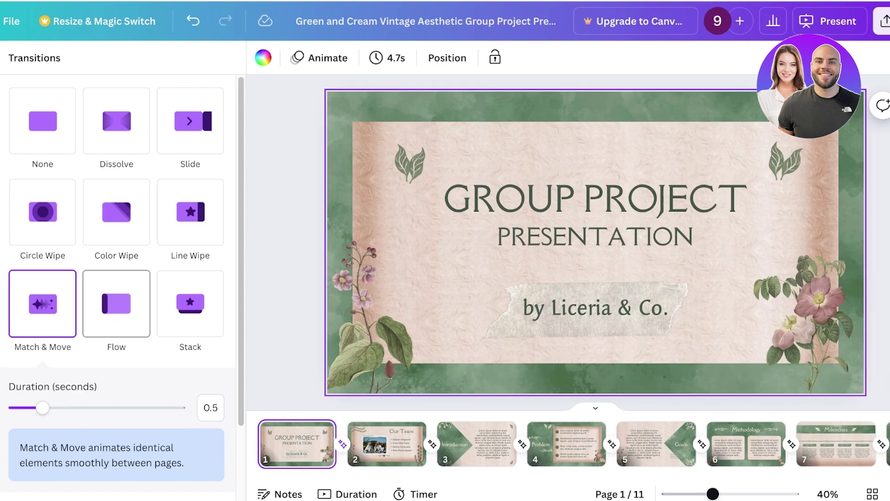
# Step: Close the transition options and leave the presentation for the home page
pyautogui.click(286, 278)
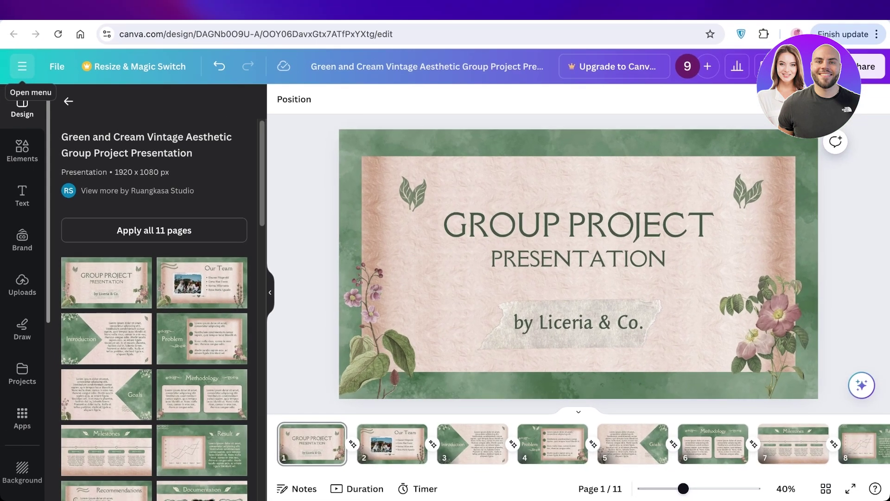
pyautogui.click(22, 66)
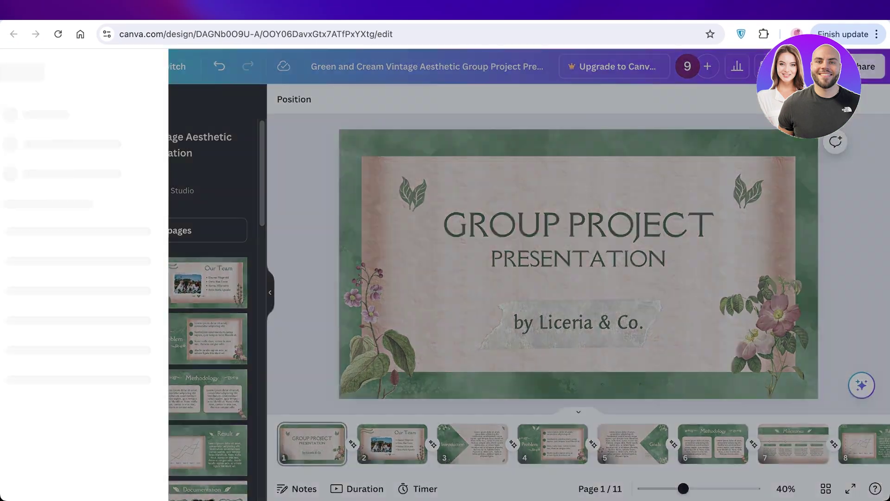
pyautogui.click(49, 136)
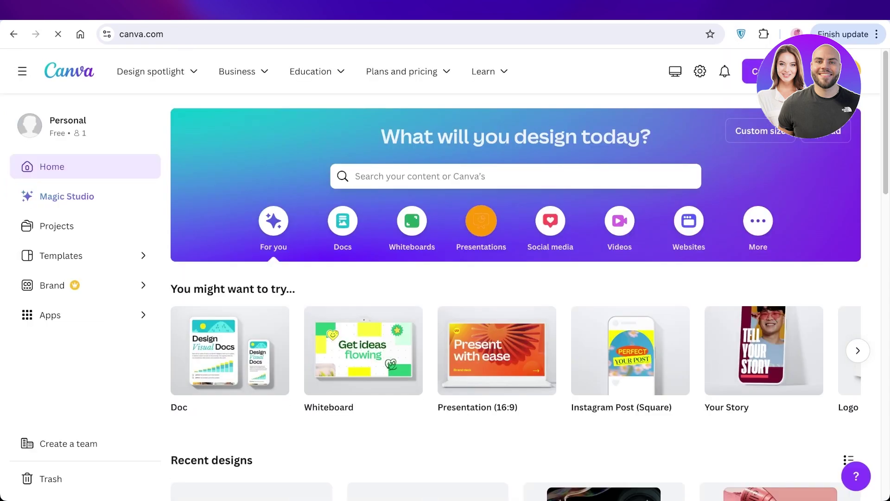